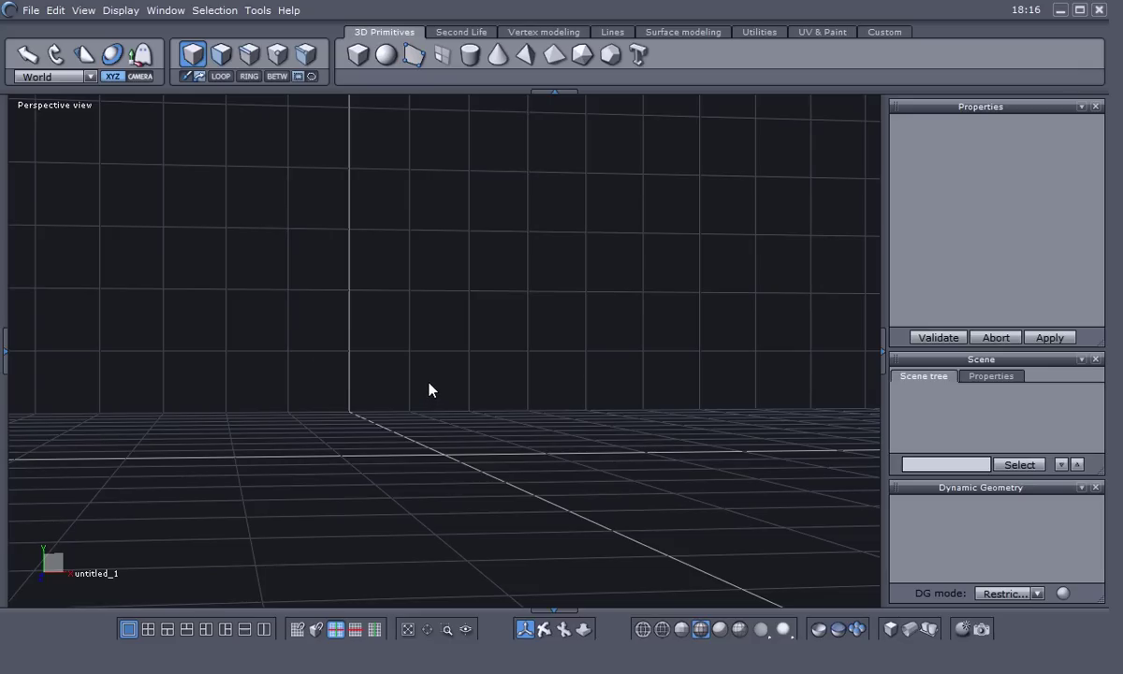
- Create a sphere with its base at the grid origin and a diameter of about 13.7
key("0")
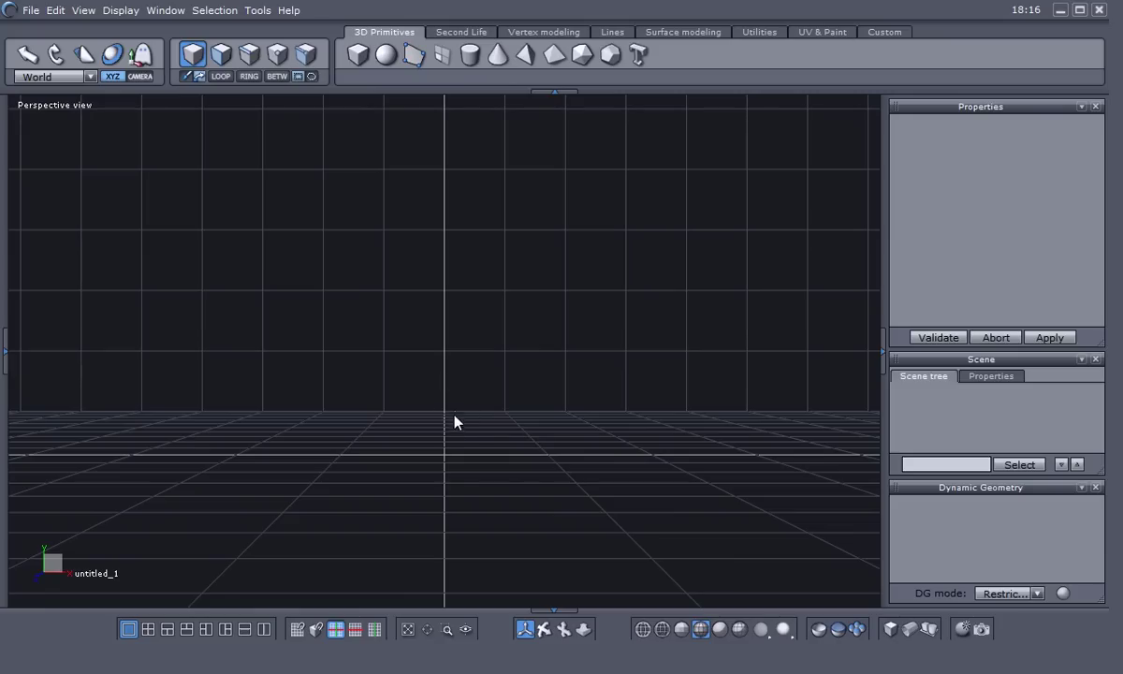
scroll(453, 409, "down", 3)
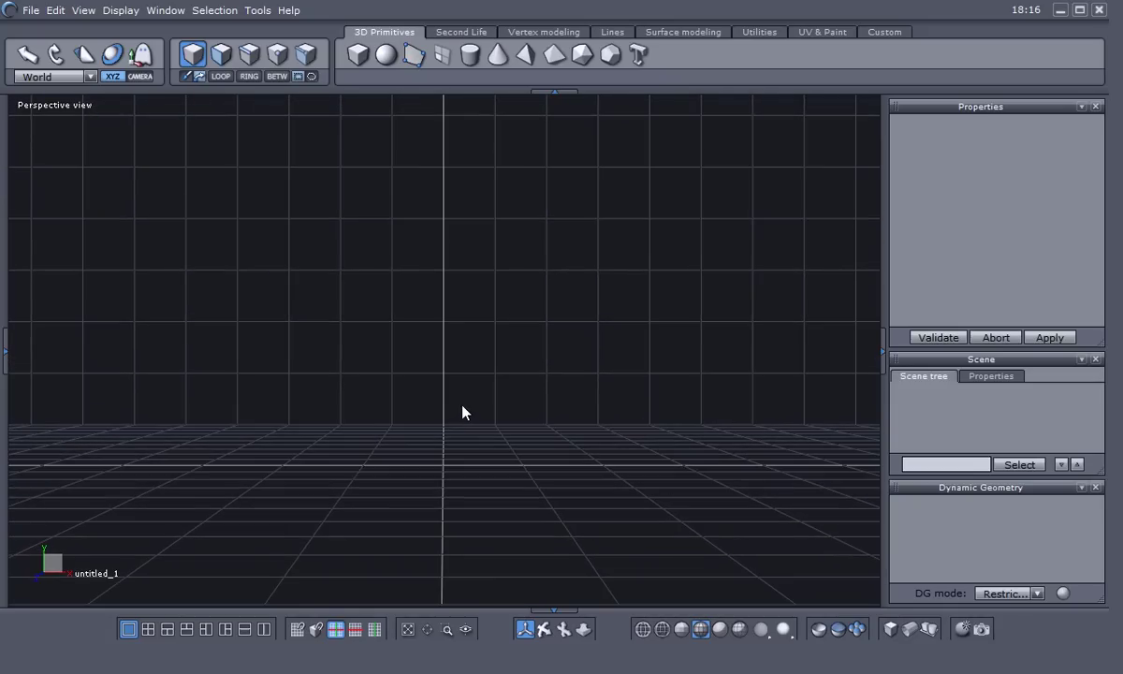
middle_click_drag(464, 406, 422, 426)
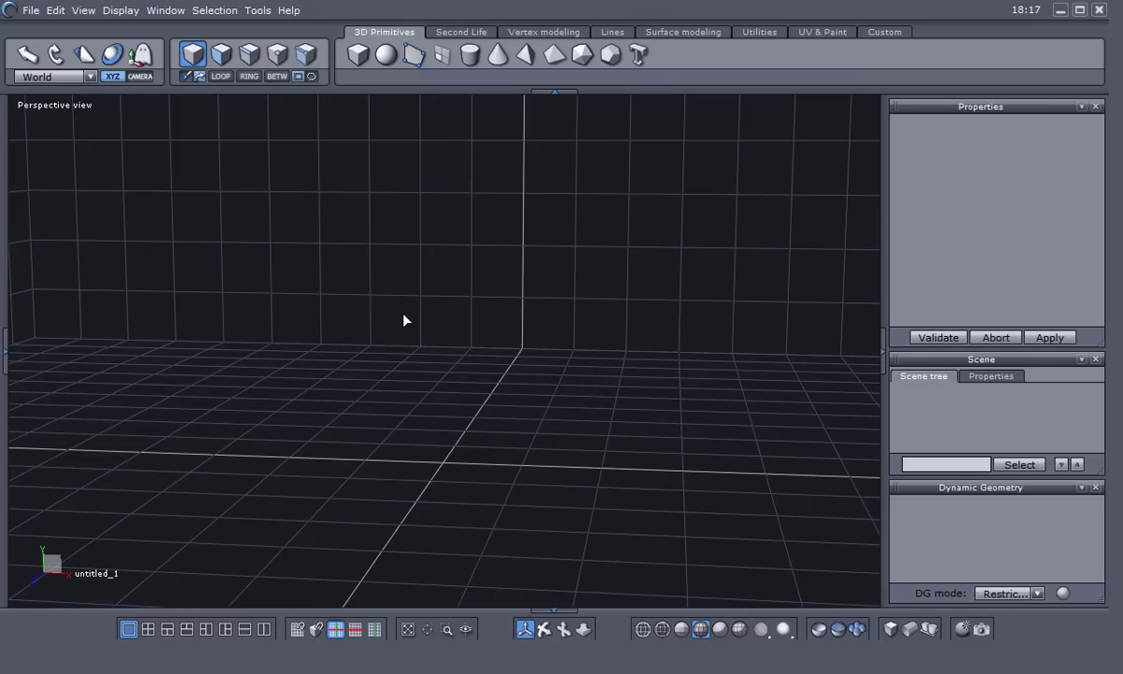
key("KP_2")
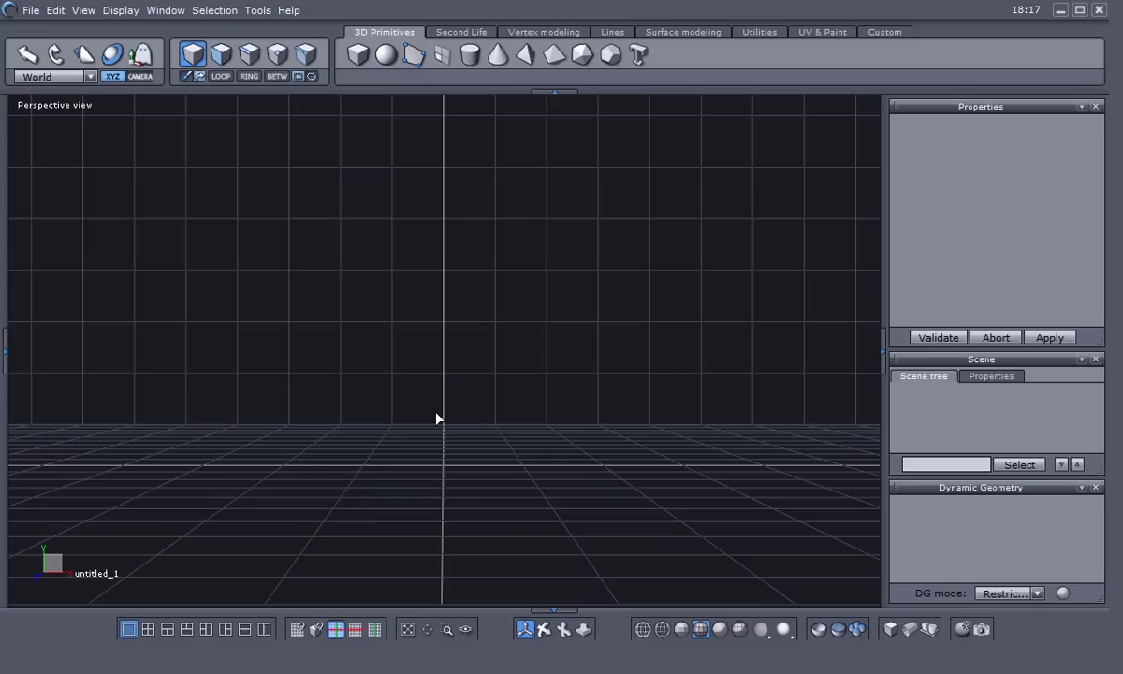
left_click(385, 56)
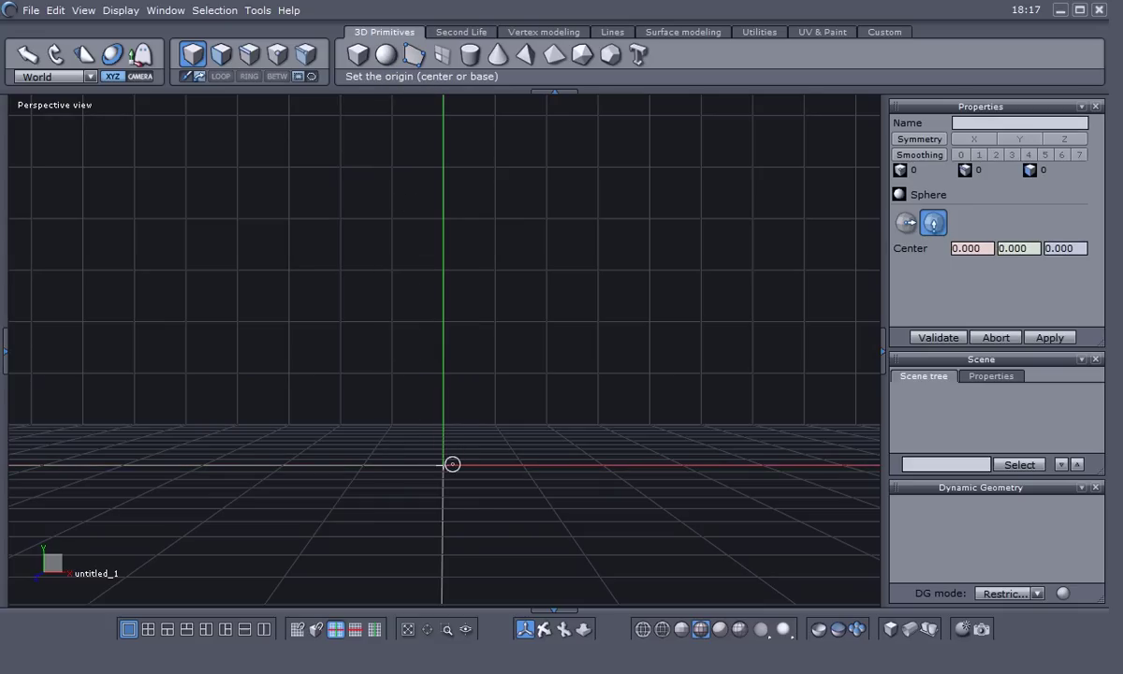
left_click(453, 464)
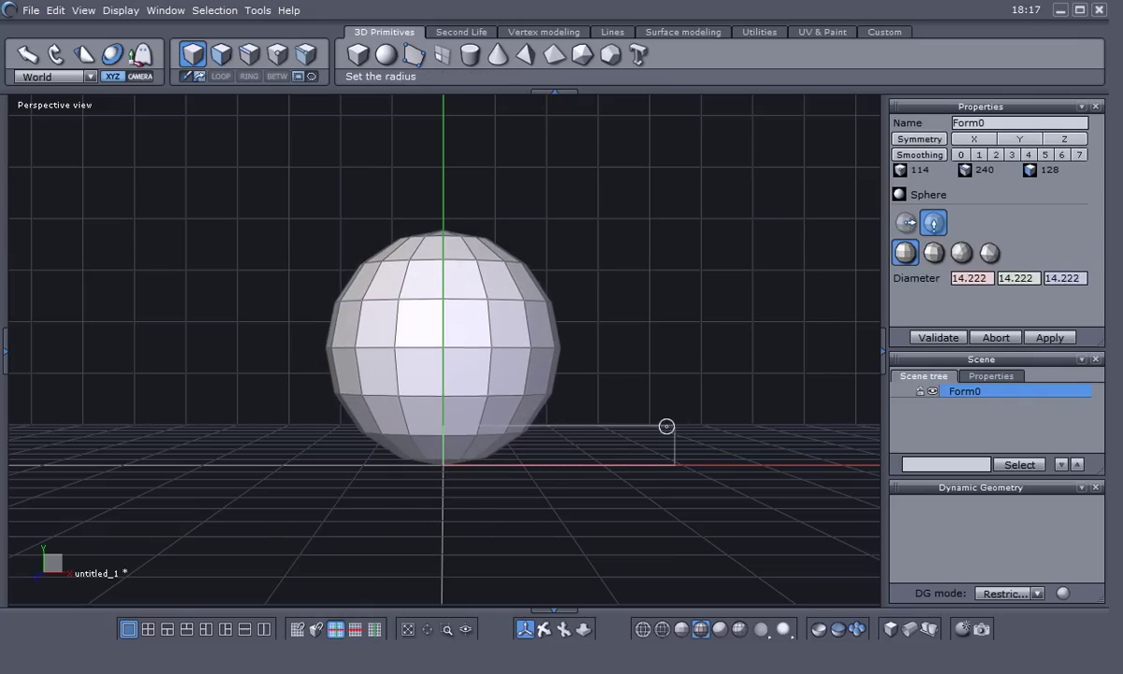
left_click(659, 426)
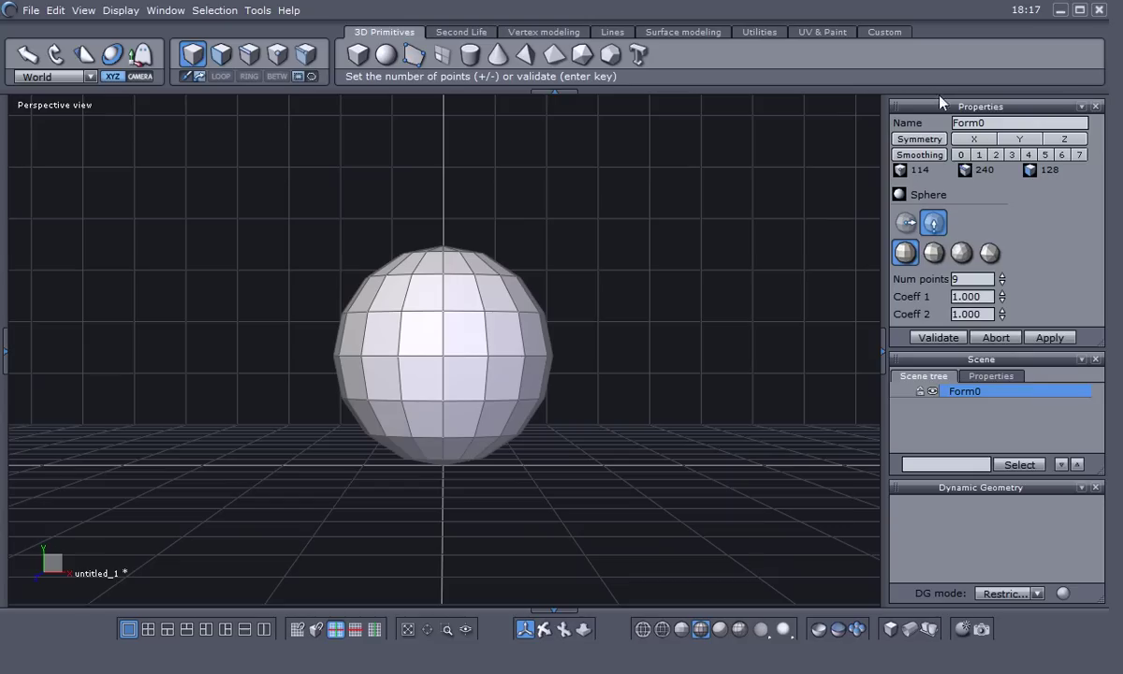
- Switch the sphere to the cube-like quad type, set its number of points to 1 and validate it
left_click_drag(933, 111, 731, 91)
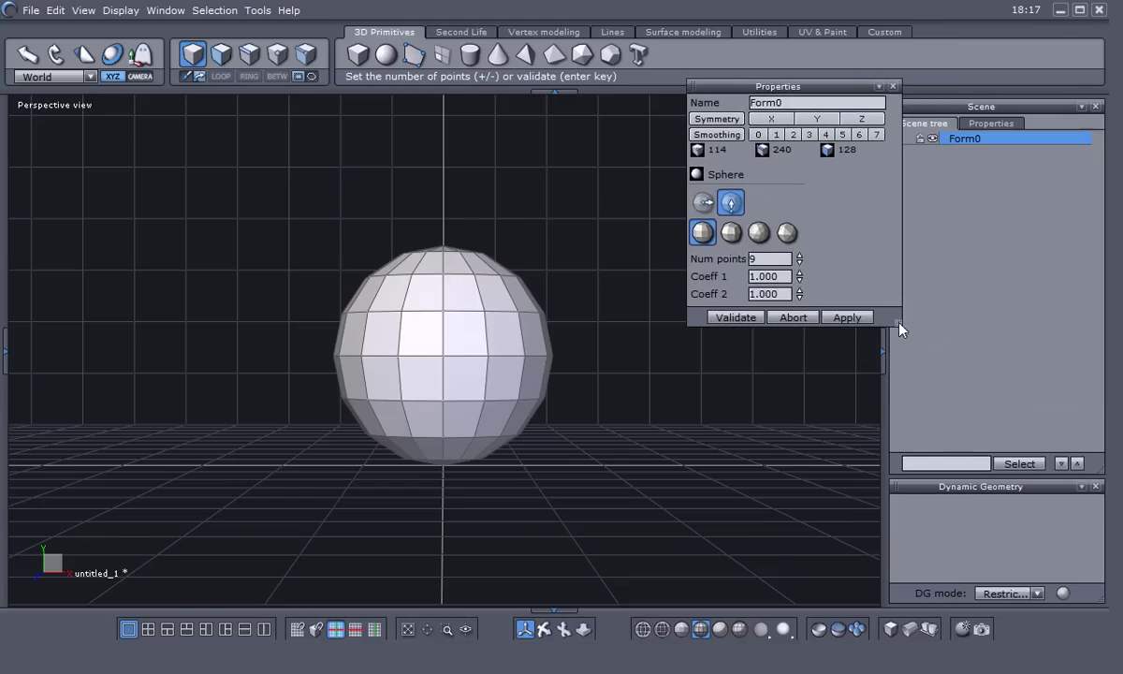
left_click_drag(896, 325, 894, 389)
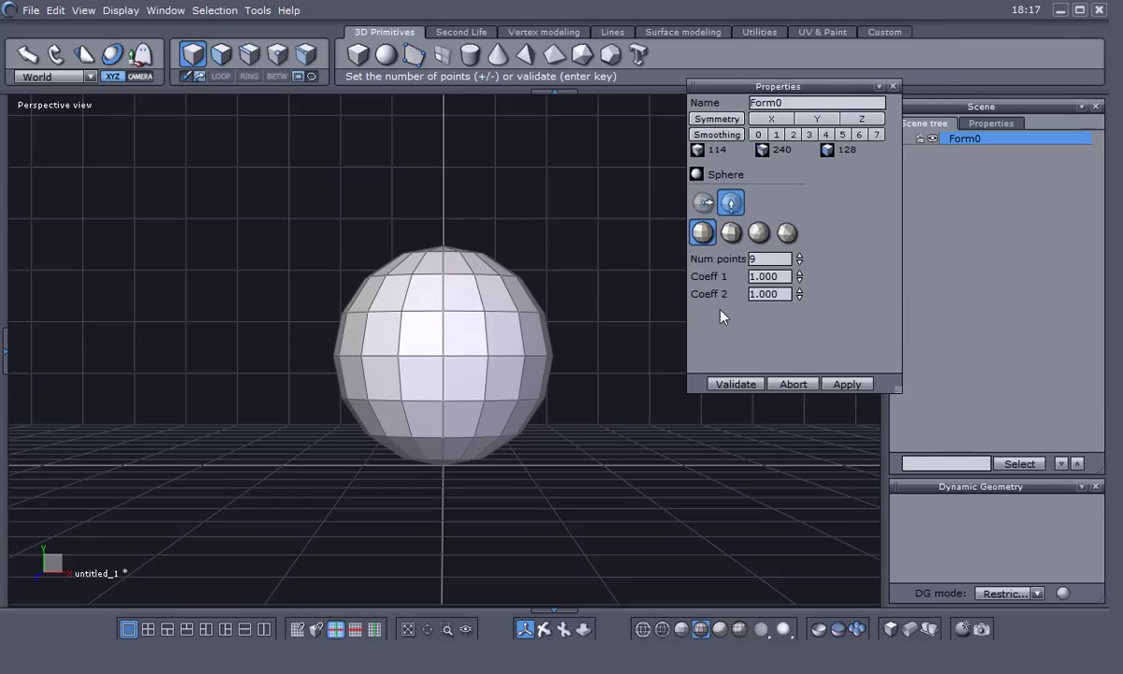
left_click(736, 236)
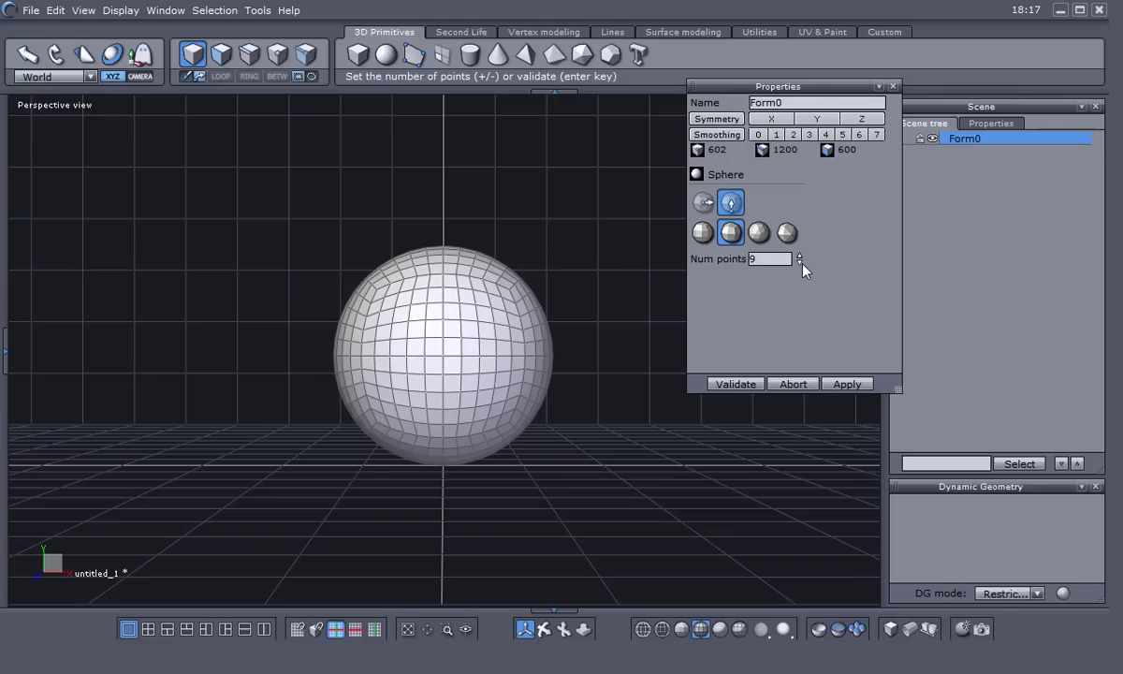
left_click_drag(774, 261, 750, 261)
type("7")
scroll(774, 261, "down", 6)
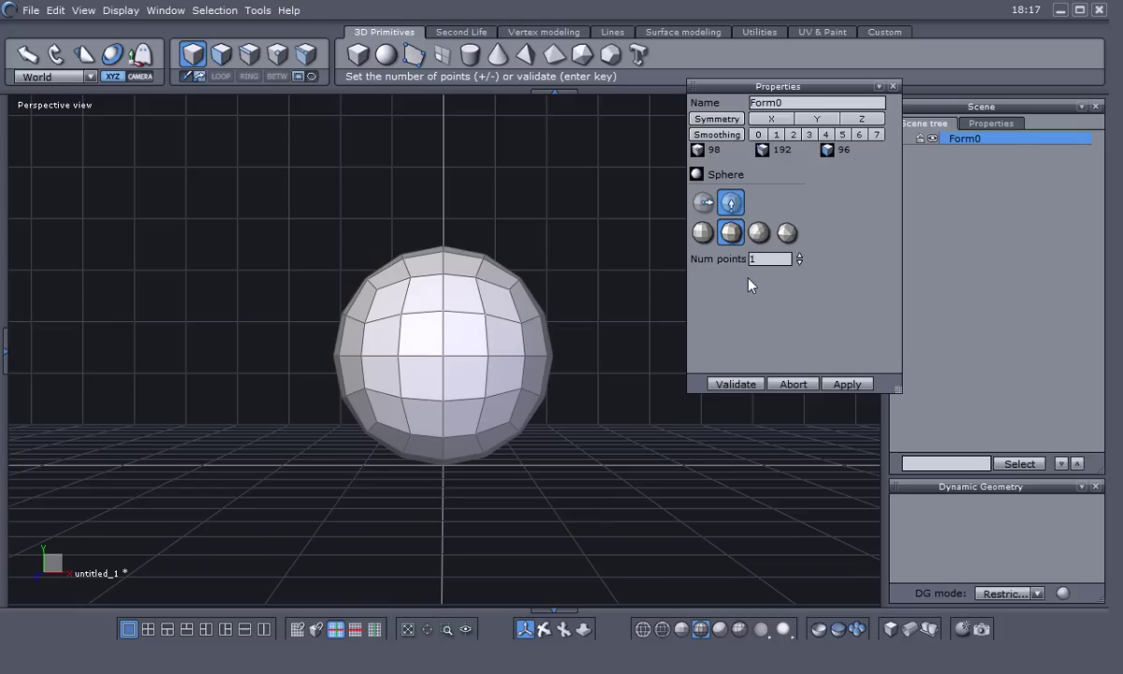
left_click(729, 385)
left_click_drag(741, 87, 939, 100)
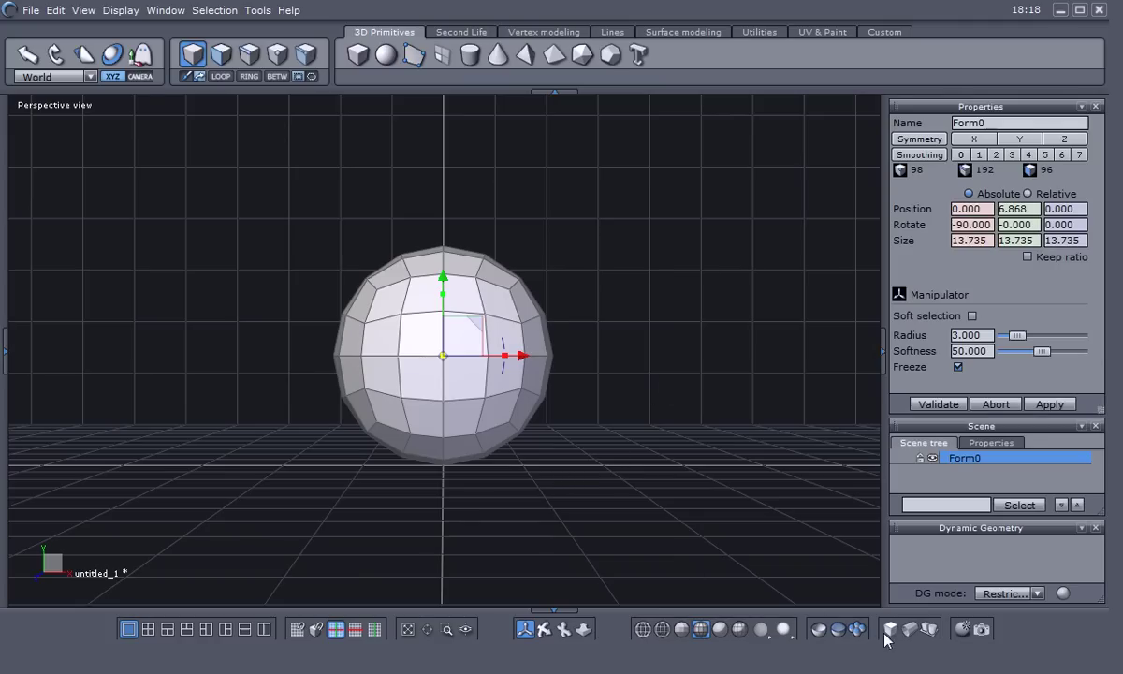
- Show the sphere in an orthographic wireframe view and delete all faces of its upper half
left_click(928, 629)
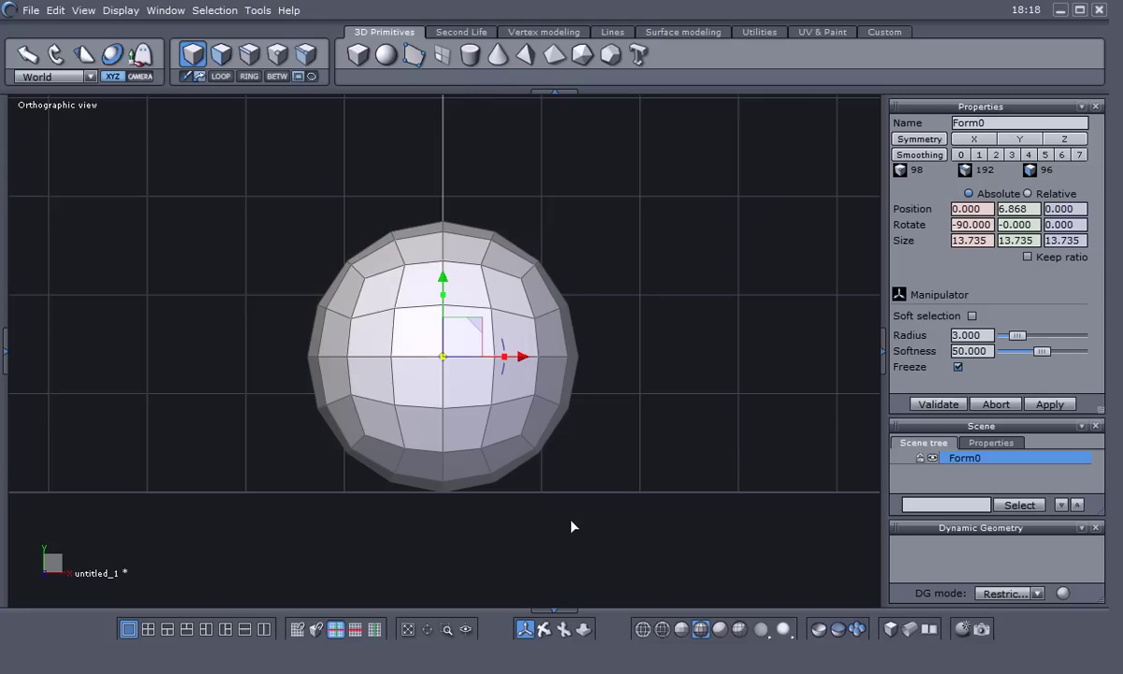
left_click(642, 629)
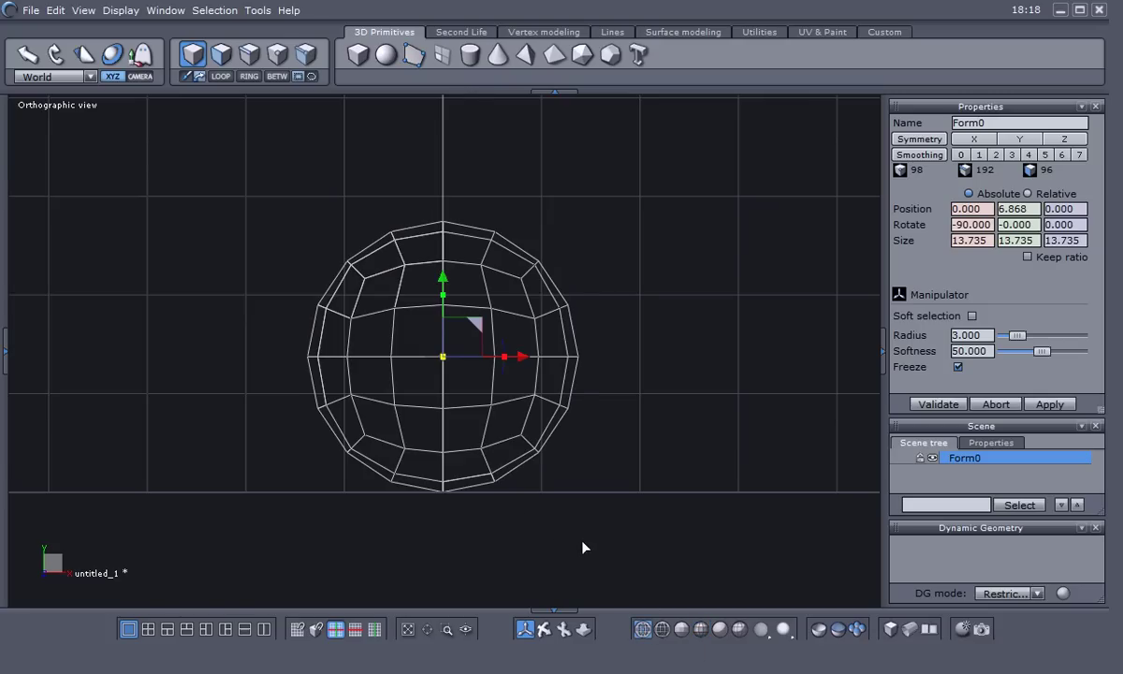
right_click(637, 498)
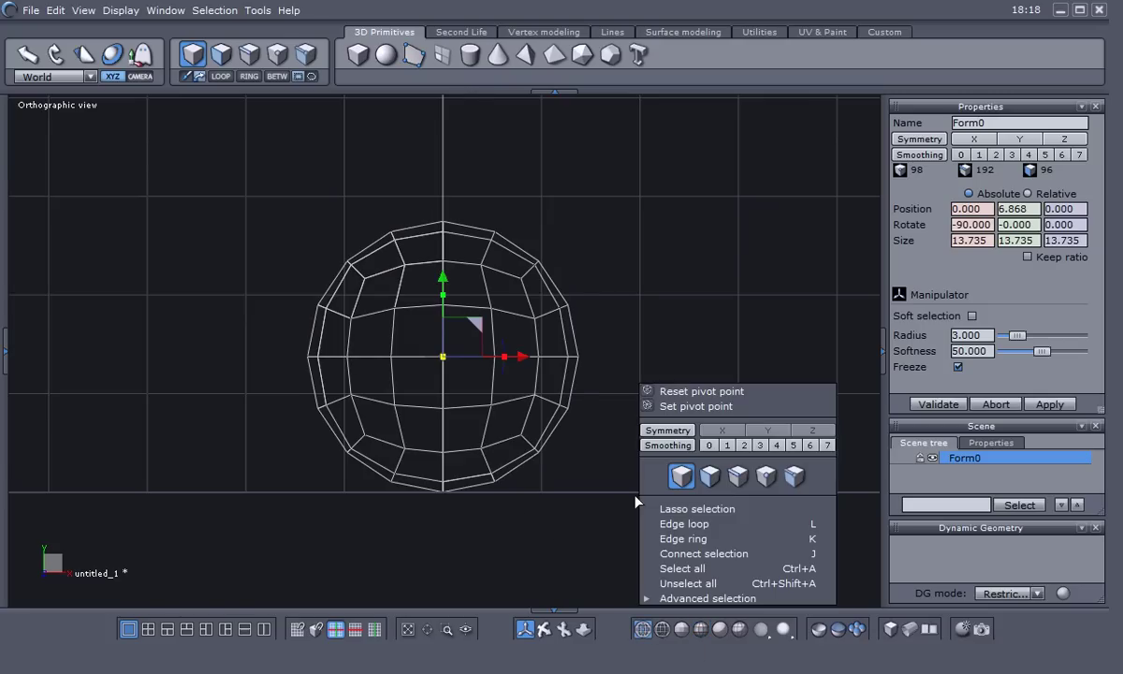
left_click(711, 477)
left_click_drag(208, 143, 707, 383)
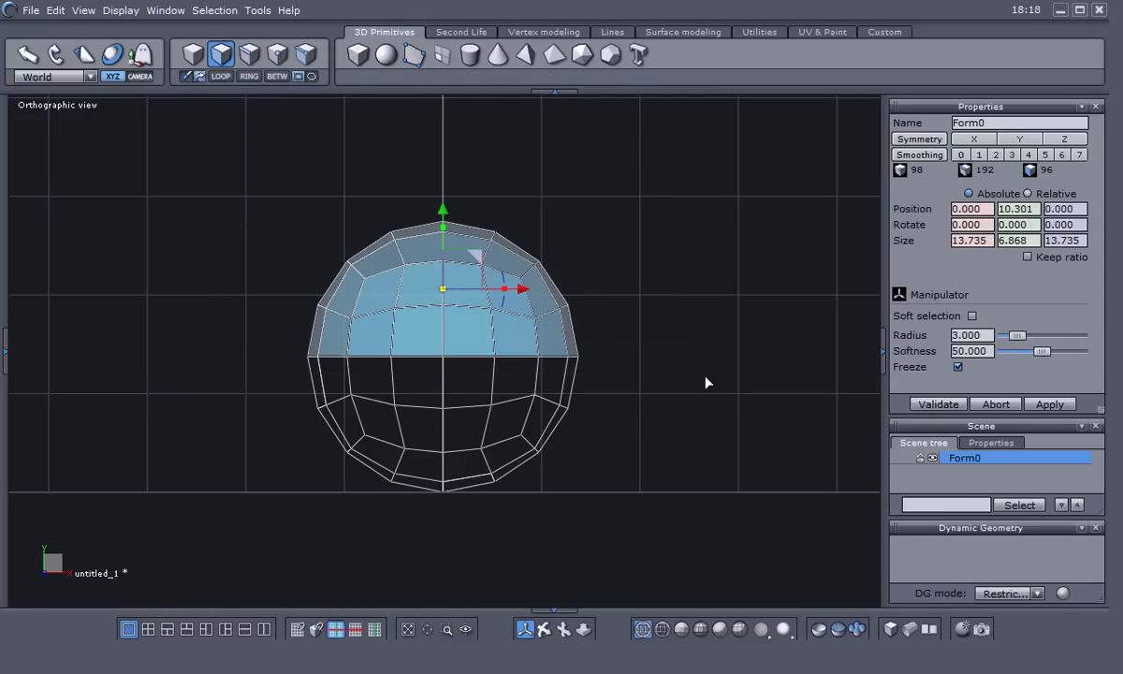
key("Delete")
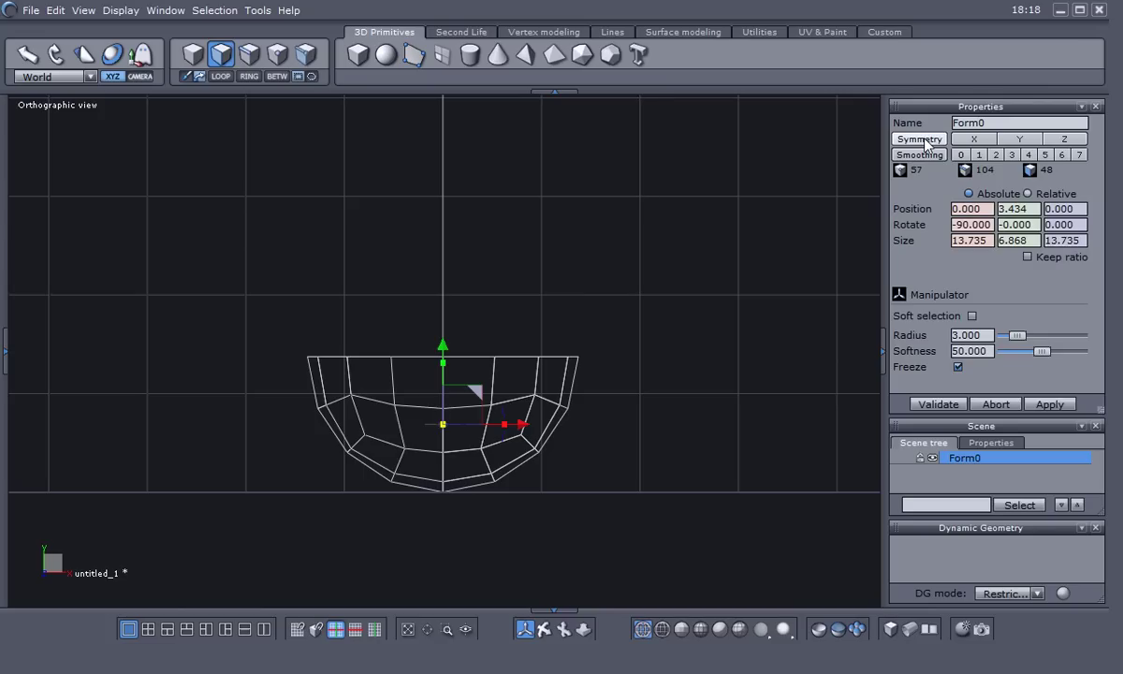
- Turn on symmetry along X for the half sphere
right_click(601, 294)
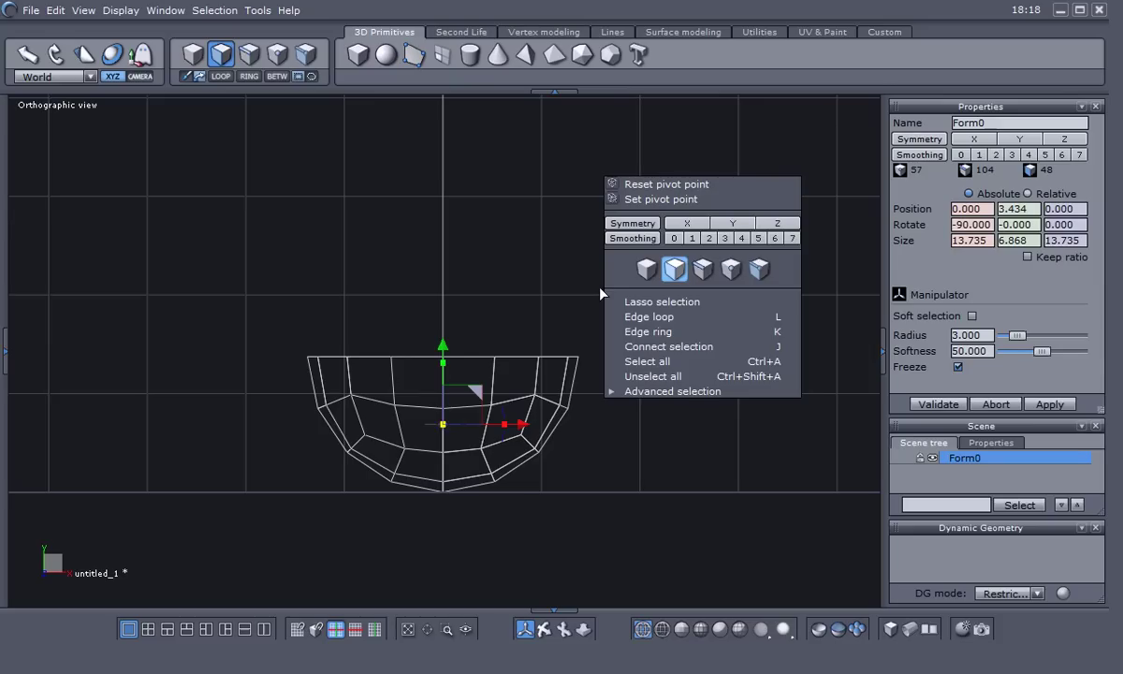
left_click(643, 225)
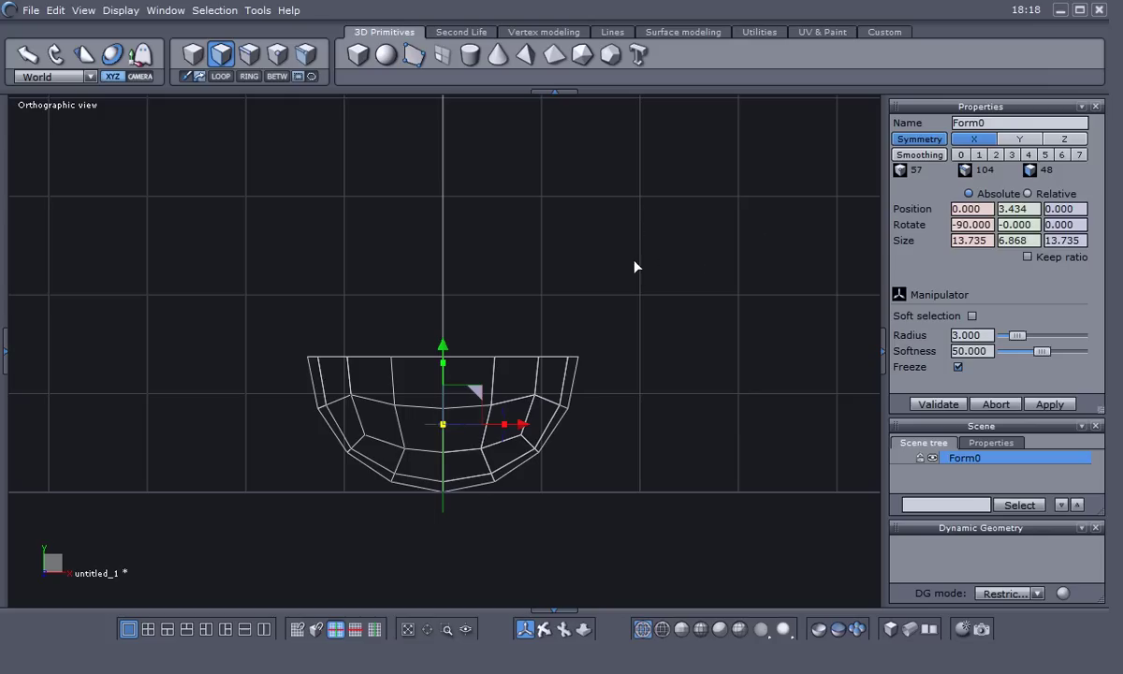
scroll(635, 266, "up", 1)
scroll(637, 318, "up", 1)
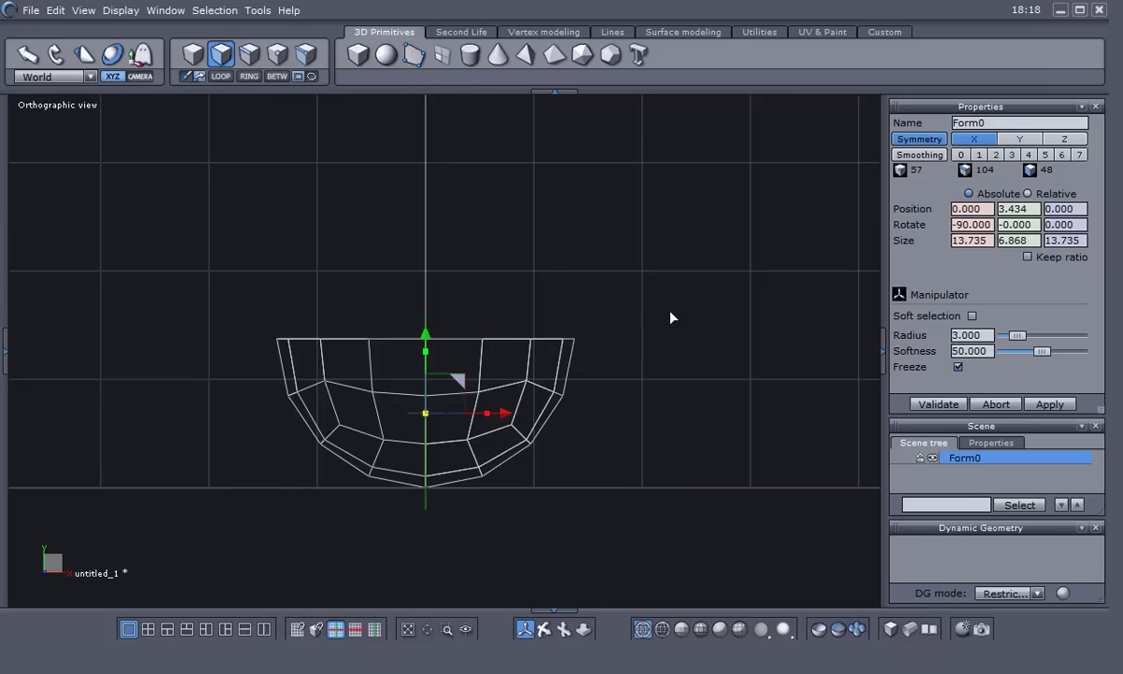
- Select the outer faces on the half sphere's positive X side and move them outward along X to position 26.466
key("g")
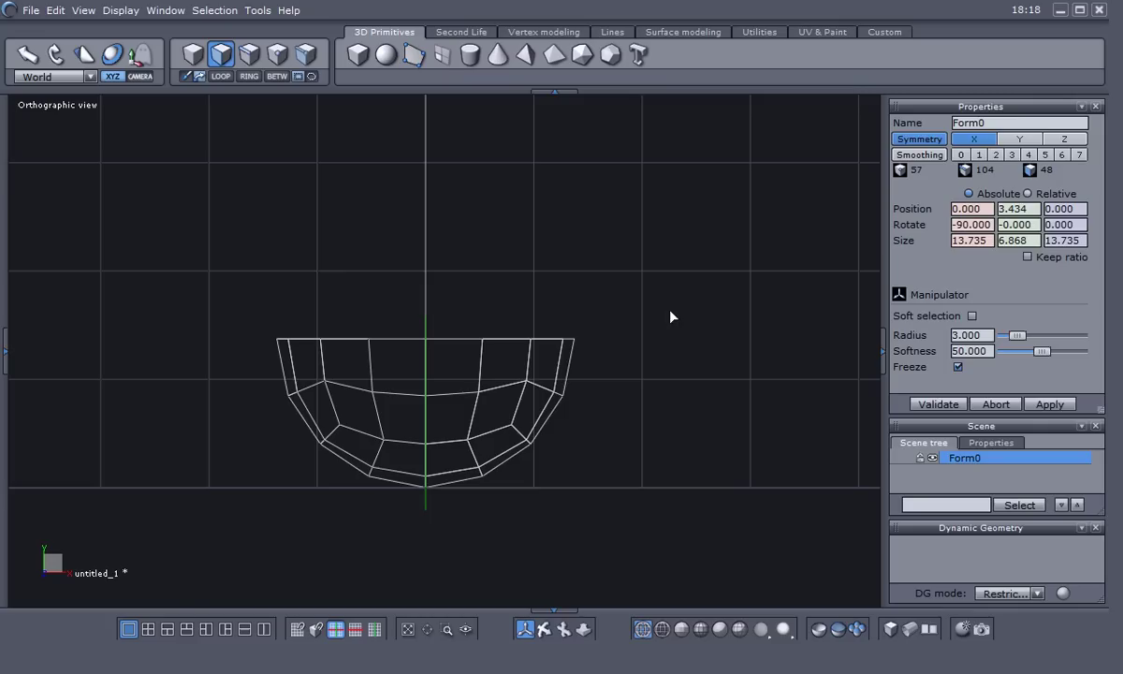
left_click_drag(449, 285, 669, 546)
scroll(621, 450, "down", 2)
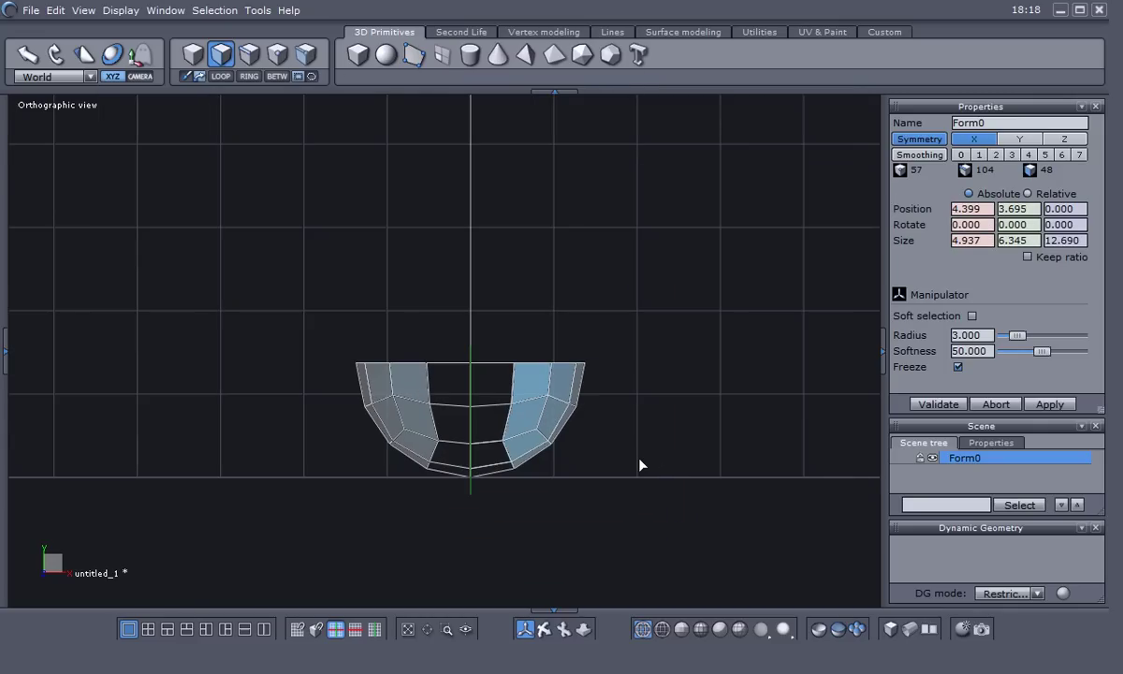
middle_click_drag(642, 471, 600, 393)
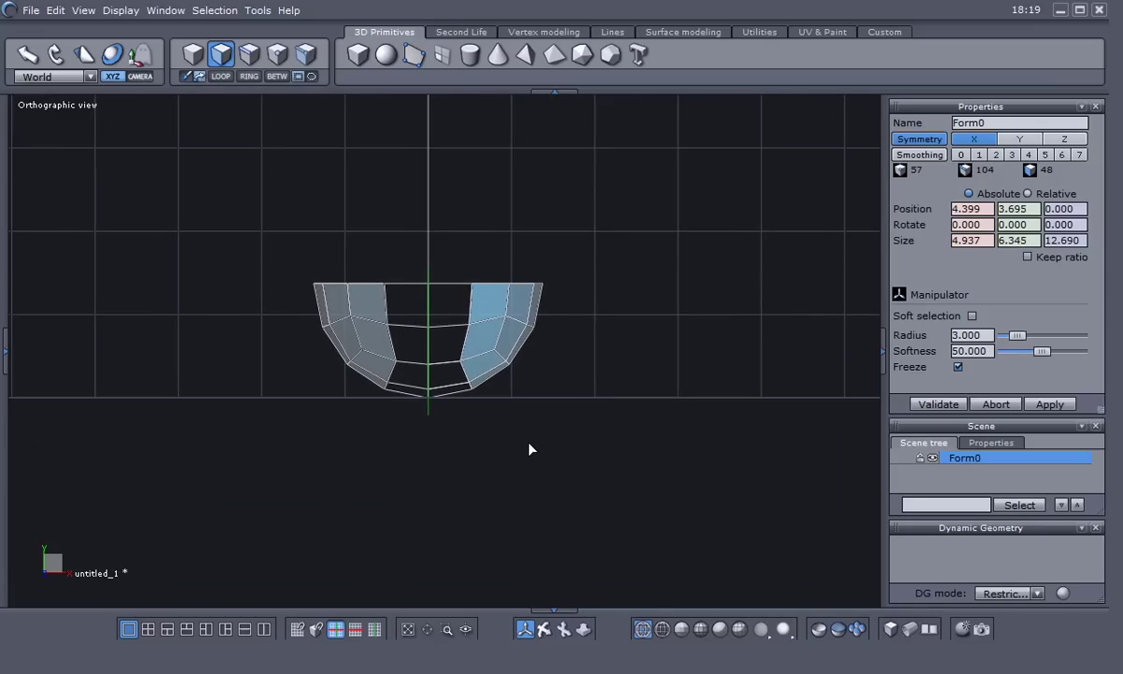
key("n")
scroll(527, 442, "down", 1)
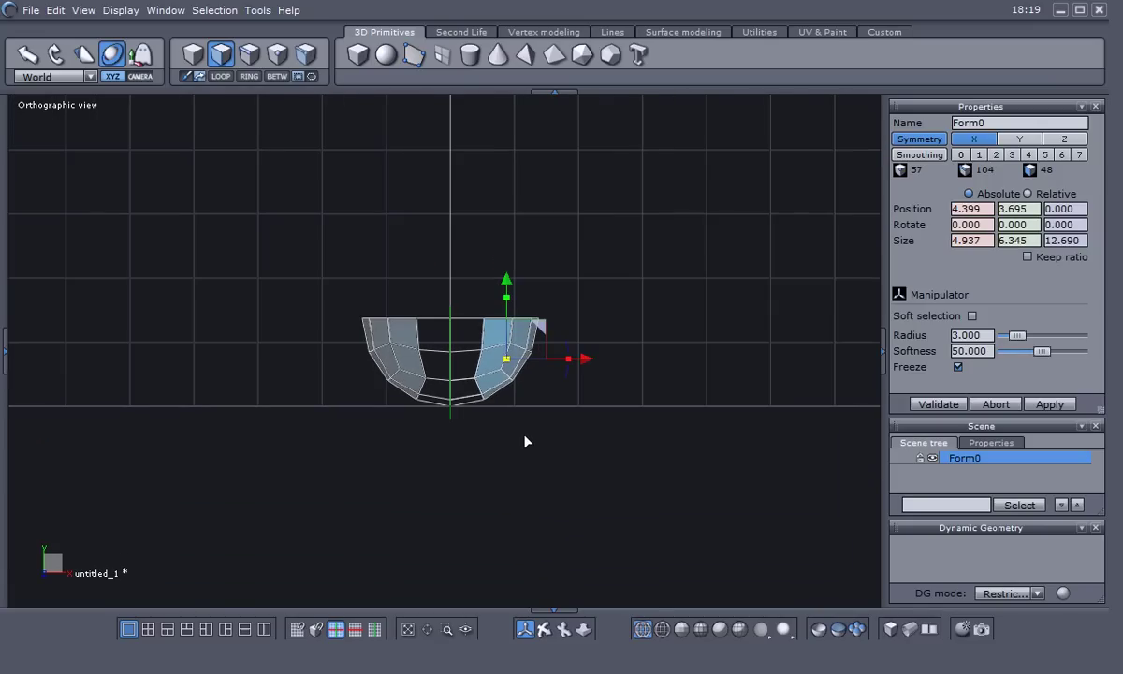
left_click_drag(584, 360, 843, 363)
scroll(549, 478, "down", 1)
left_click_drag(776, 397, 810, 388)
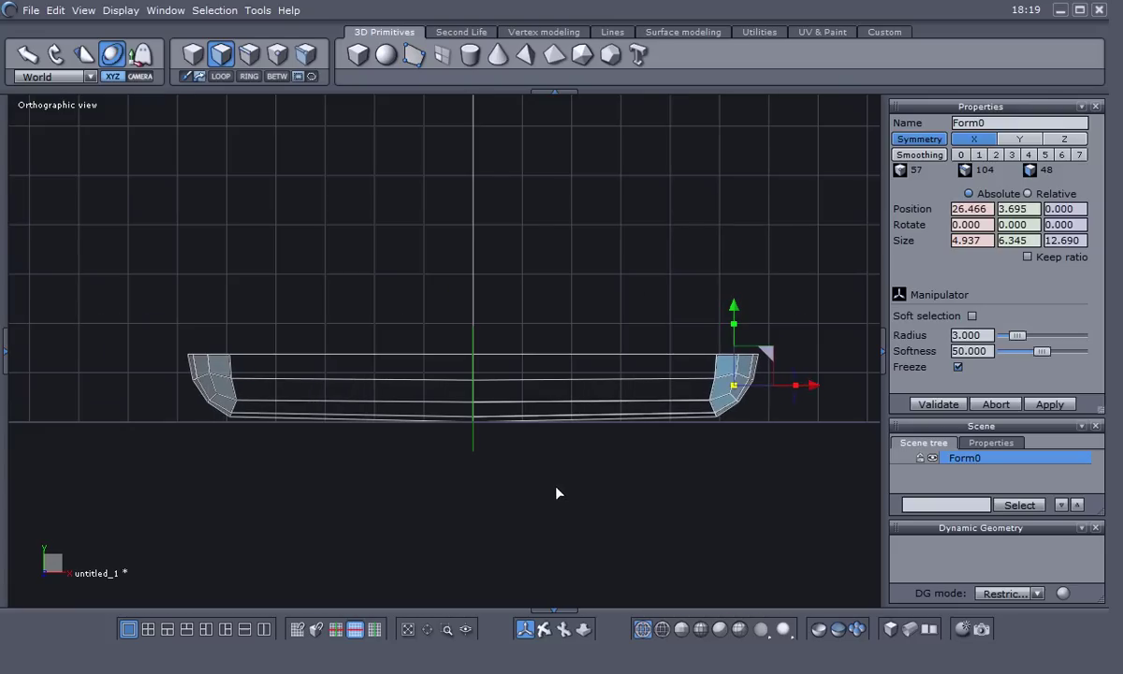
- Turn off the symmetry and clear the face selection
left_click(508, 489)
left_click(908, 139)
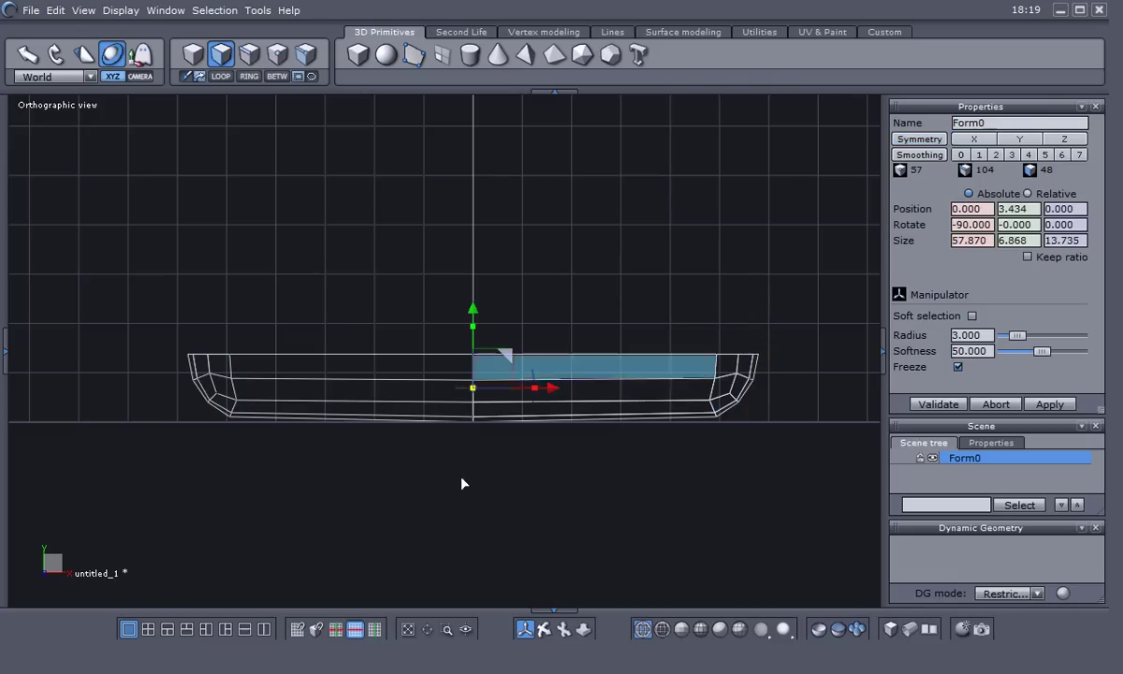
left_click(460, 489)
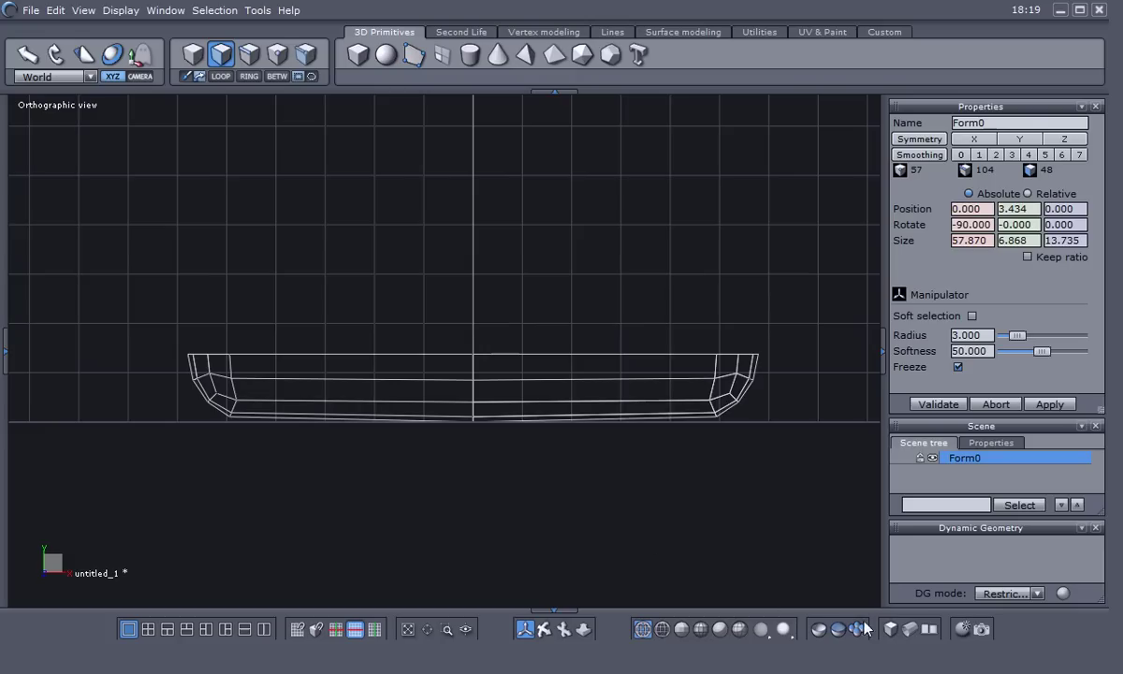
- In a perspective view, select the edge loop across the middle of the stretched form and delete it, dissolving all its vertices
left_click(930, 629)
middle_click_drag(555, 489, 427, 386)
scroll(427, 385, "up", 3)
right_click(366, 468)
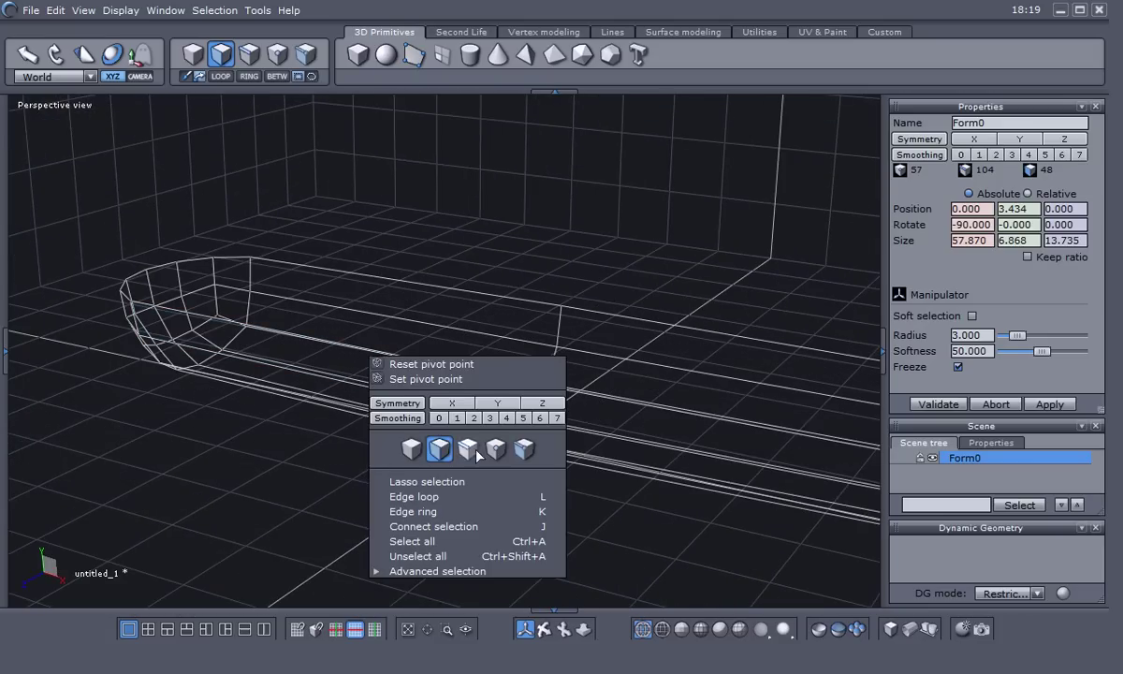
left_click(468, 450)
left_click(559, 334)
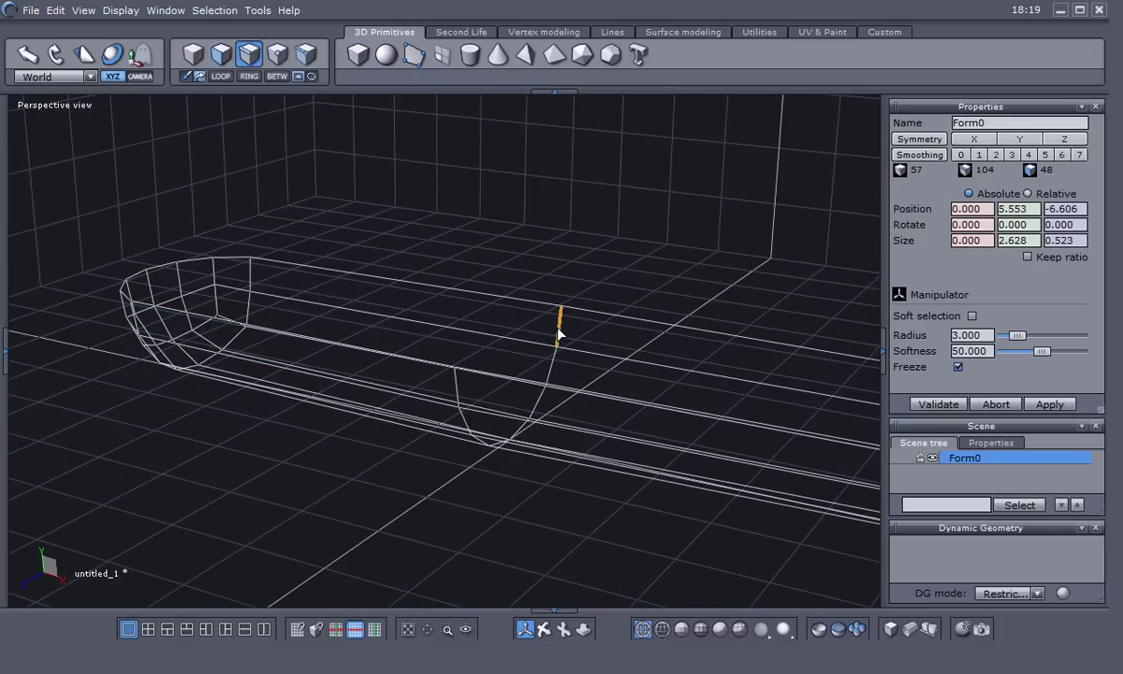
right_click(624, 291)
left_click(644, 314)
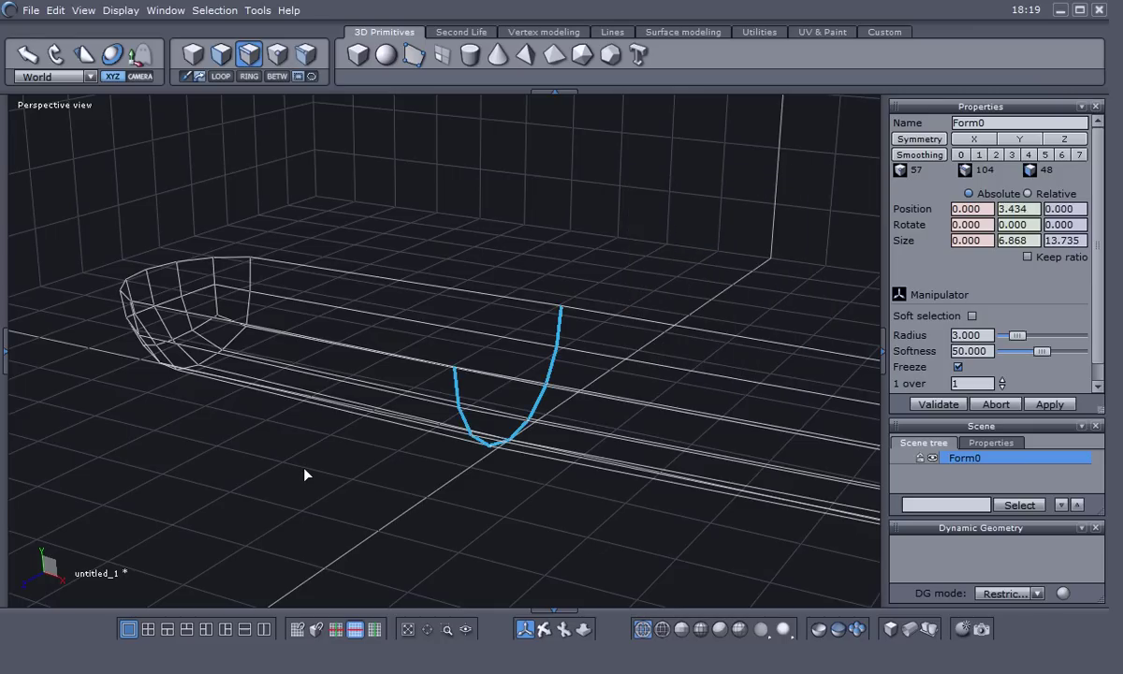
key("Delete")
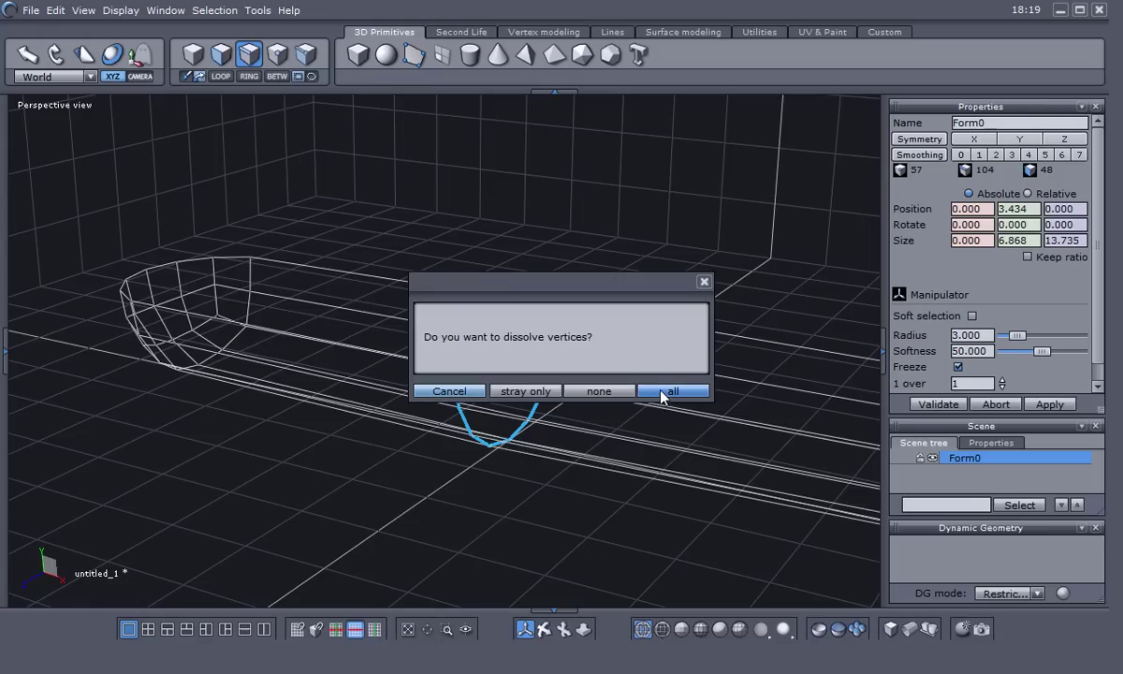
left_click(662, 393)
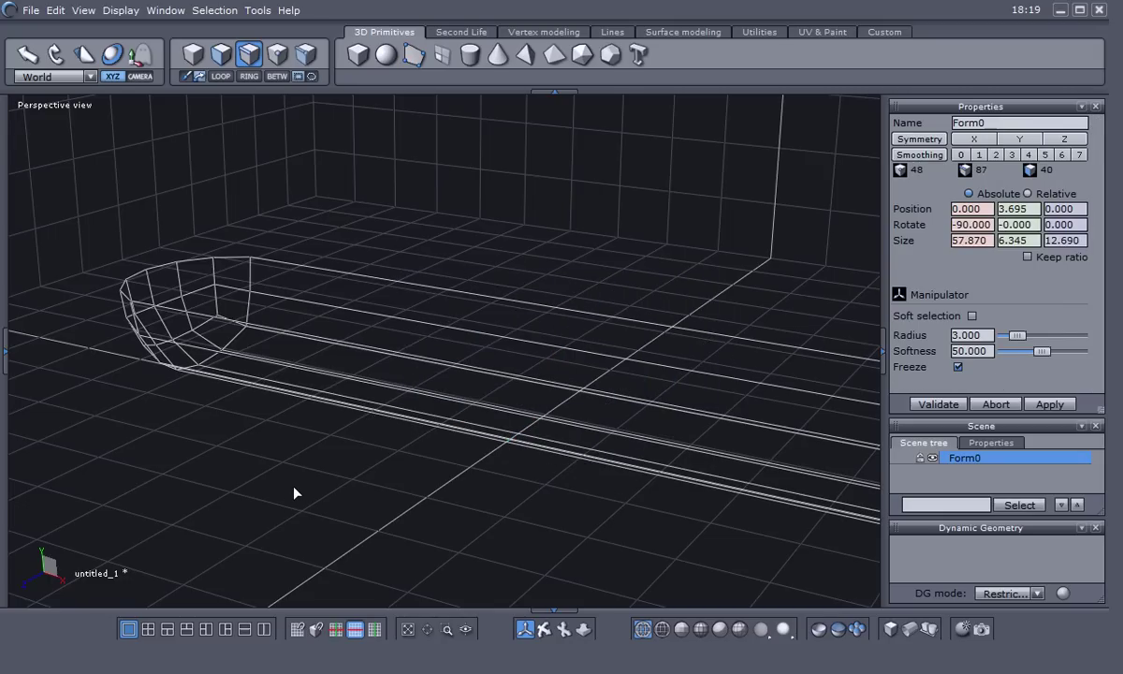
- Switch the viewport display of the form from wireframe to shaded faces with visible edges
left_click(700, 629)
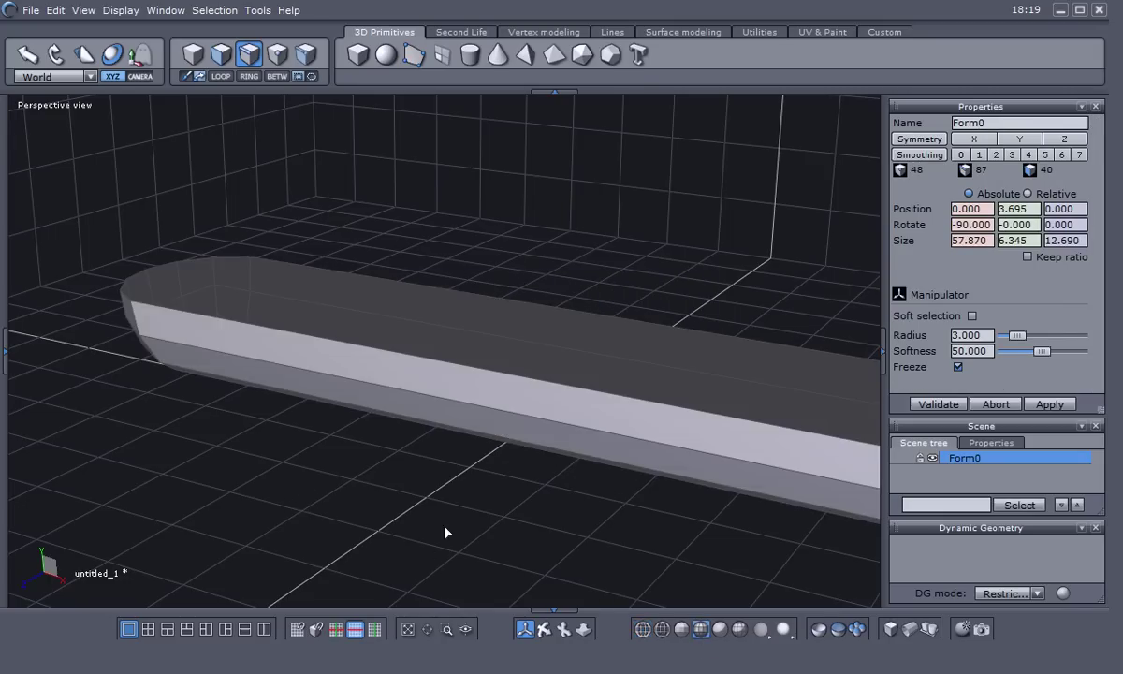
scroll(405, 467, "down", 2)
mouse_move(441, 497)
middle_mouse_down()
mouse_move(462, 508)
mouse_move(304, 468)
mouse_move(557, 432)
mouse_move(438, 493)
mouse_move(445, 482)
middle_mouse_up()
- Select the edge loop around the form's open upper rim and delete it
right_click(437, 479)
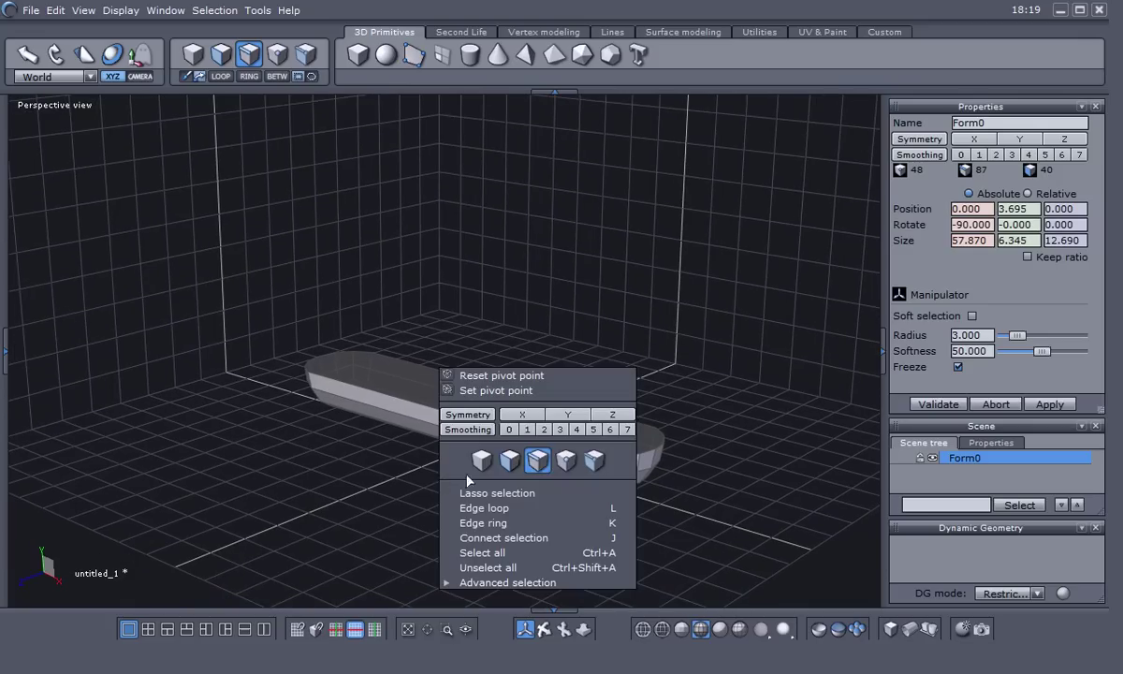
left_click(544, 465)
left_click(498, 432)
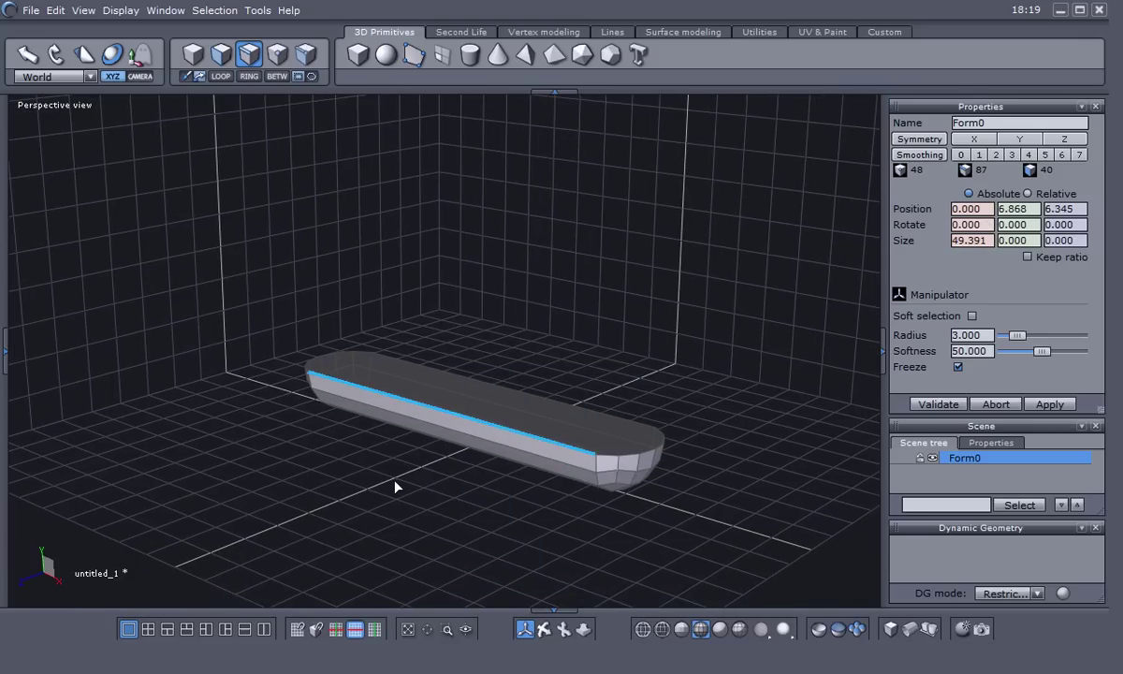
scroll(394, 488, "up", 2)
right_click(394, 487)
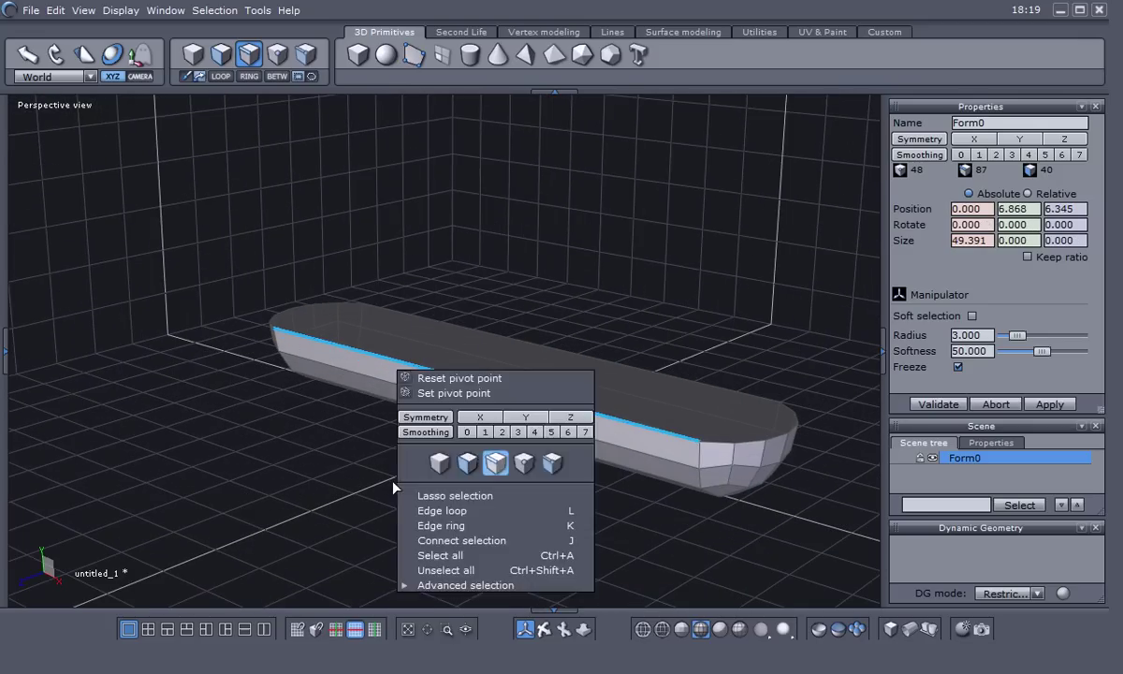
left_click(433, 510)
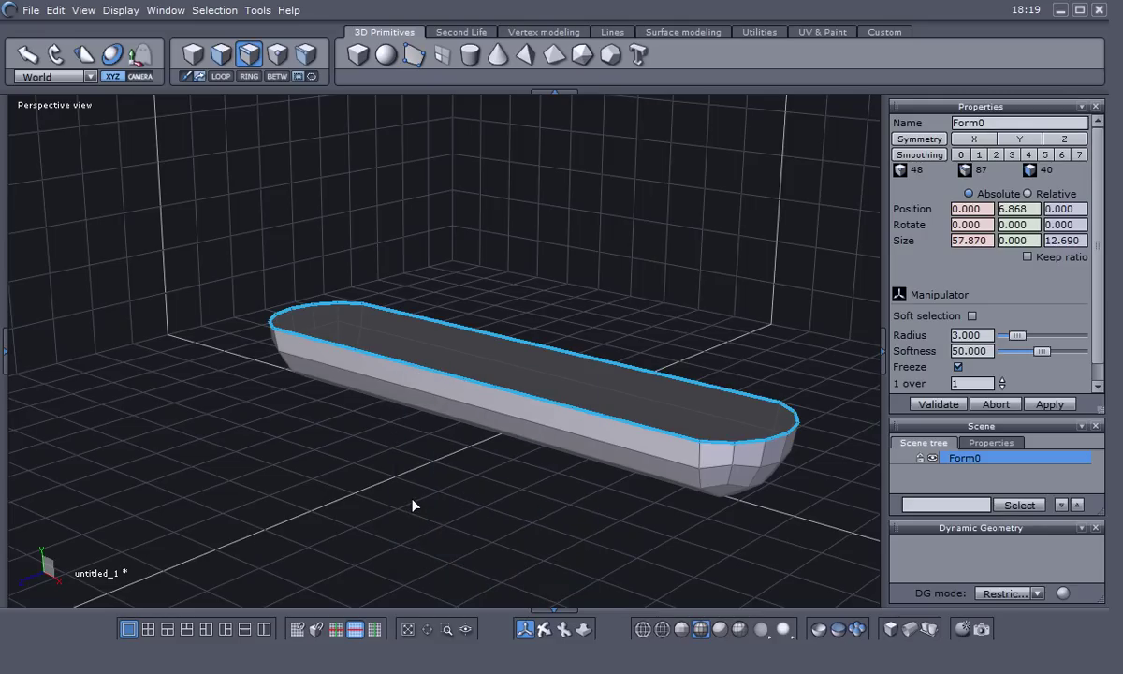
key("Delete")
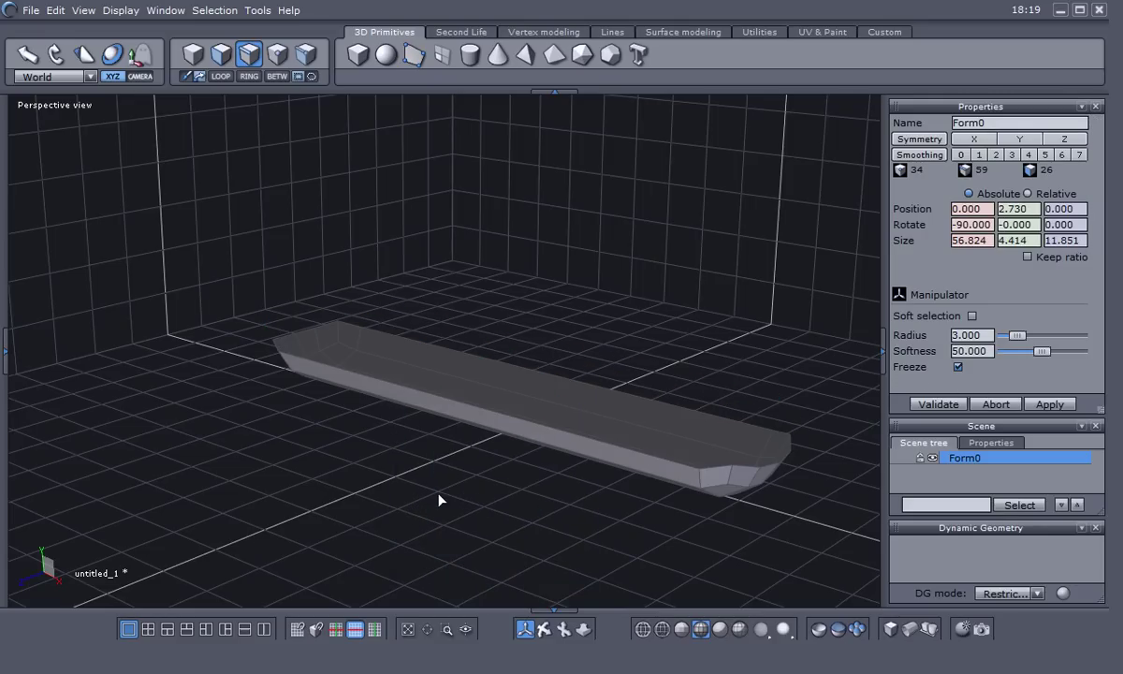
- Select the edge loop around the new upper rim and show it with the manipulator in a front orthographic view
left_click(551, 428)
right_click(312, 493)
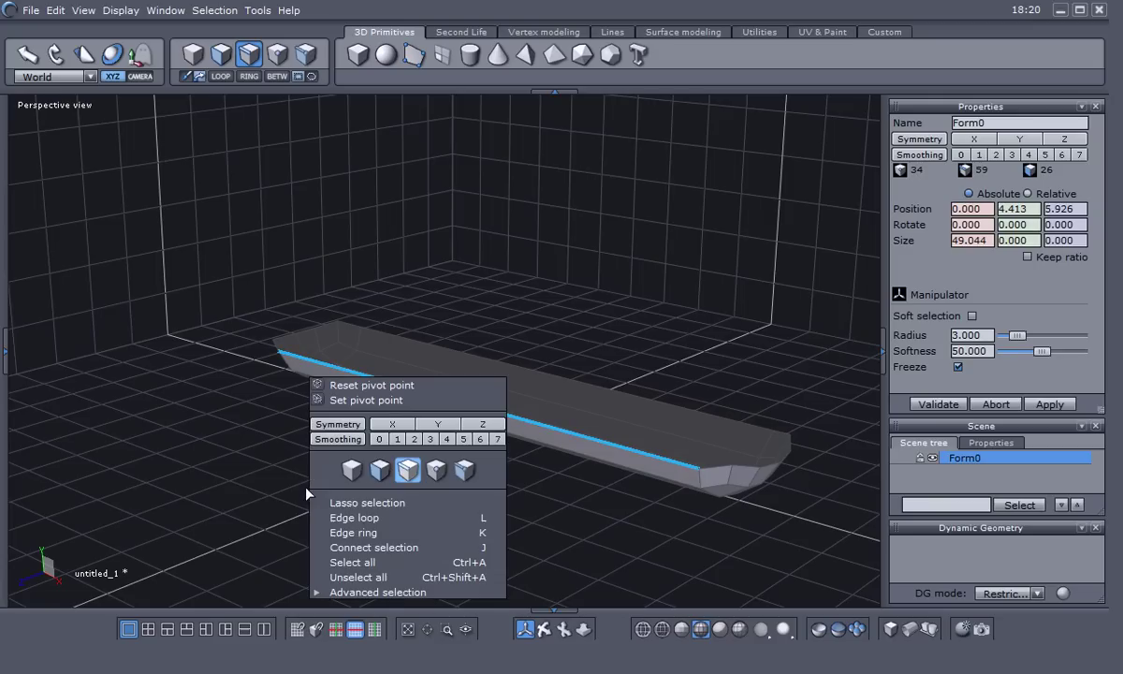
left_click(352, 518)
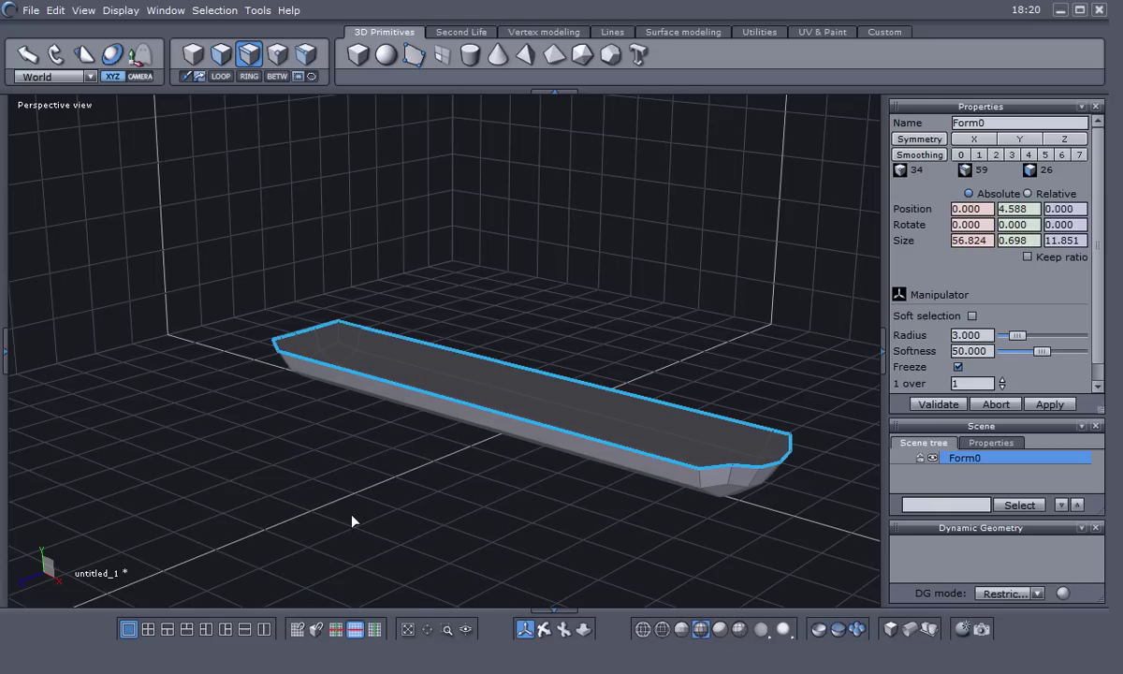
key("KP_2")
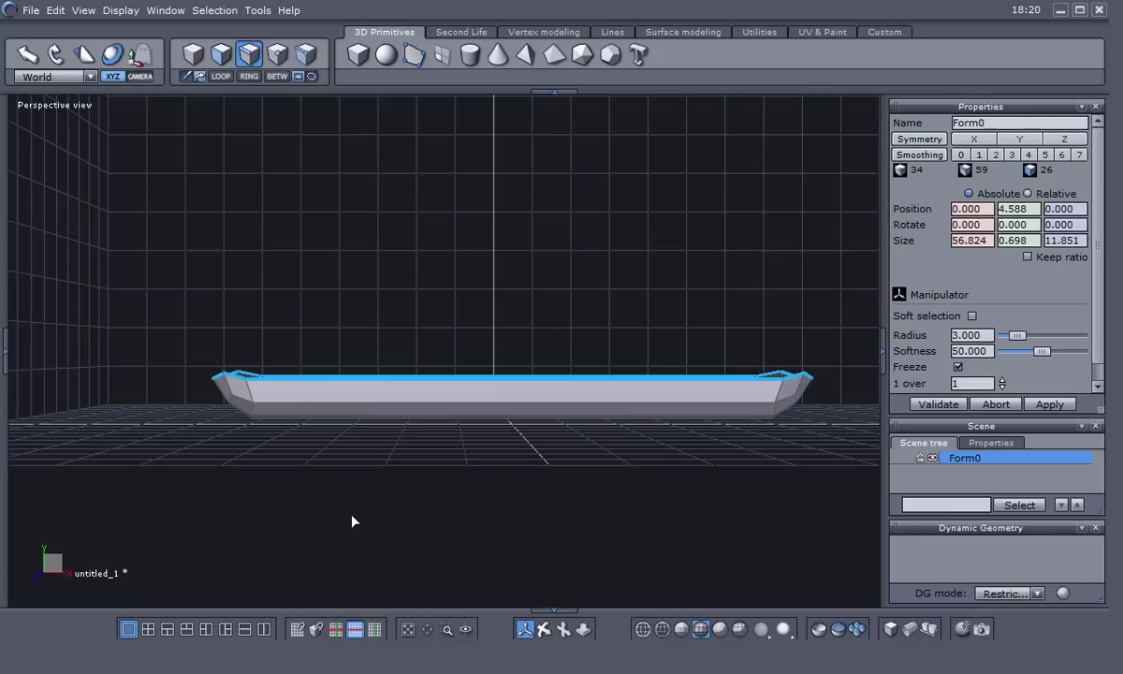
key("5")
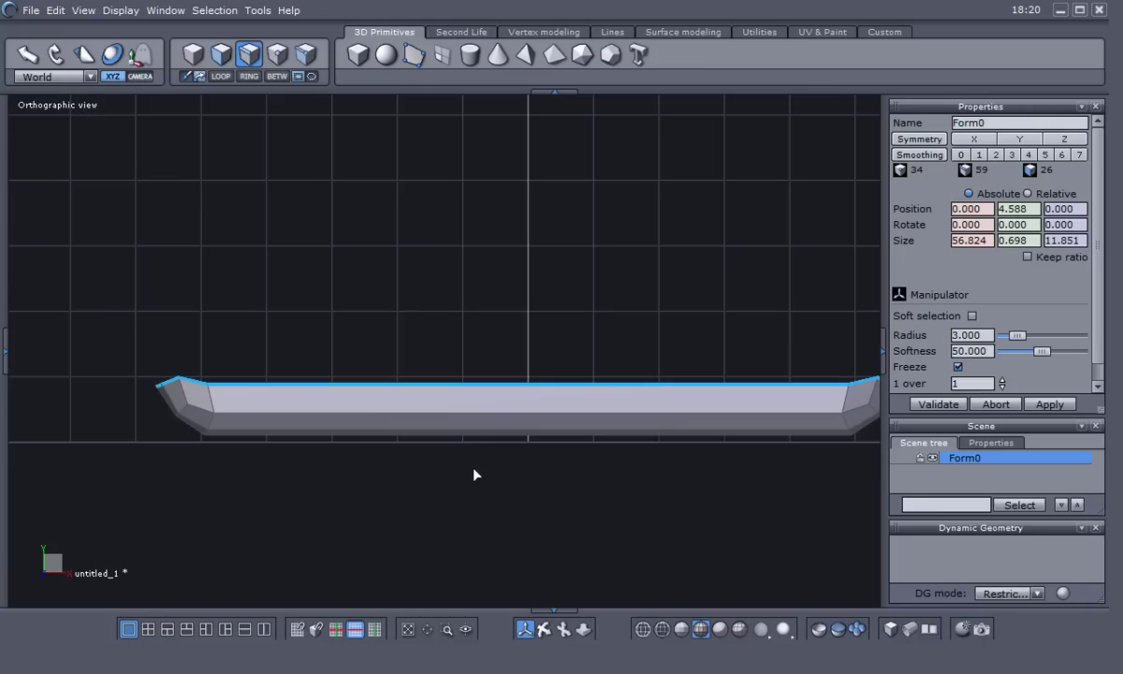
middle_click_drag(528, 490, 504, 476)
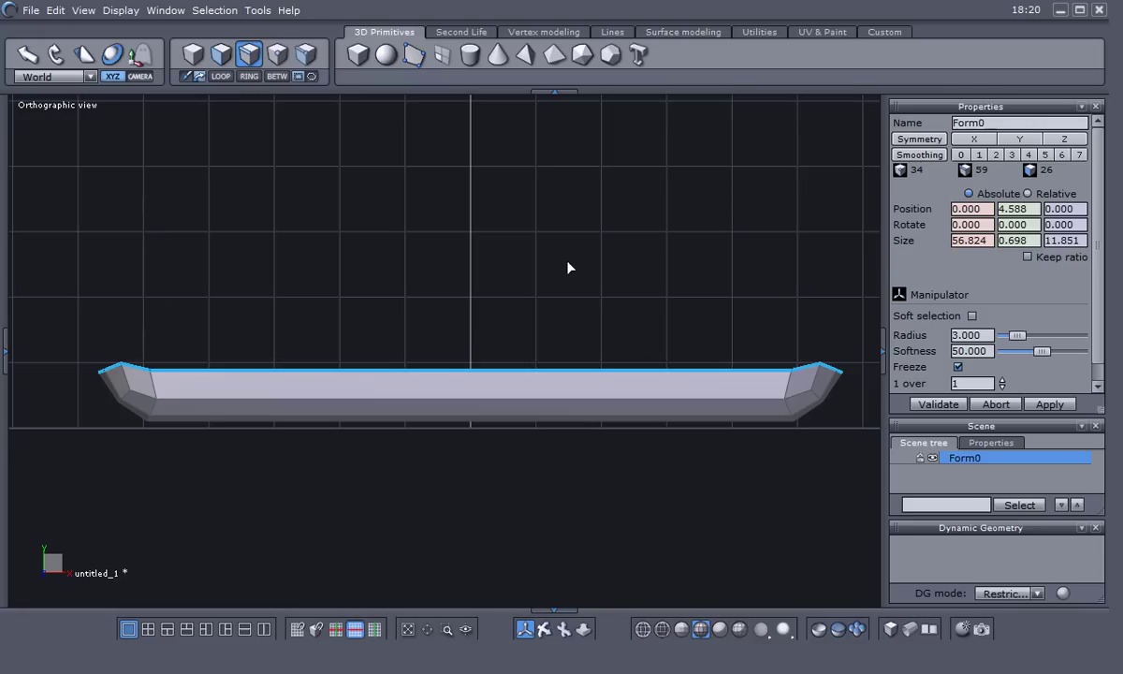
key("b")
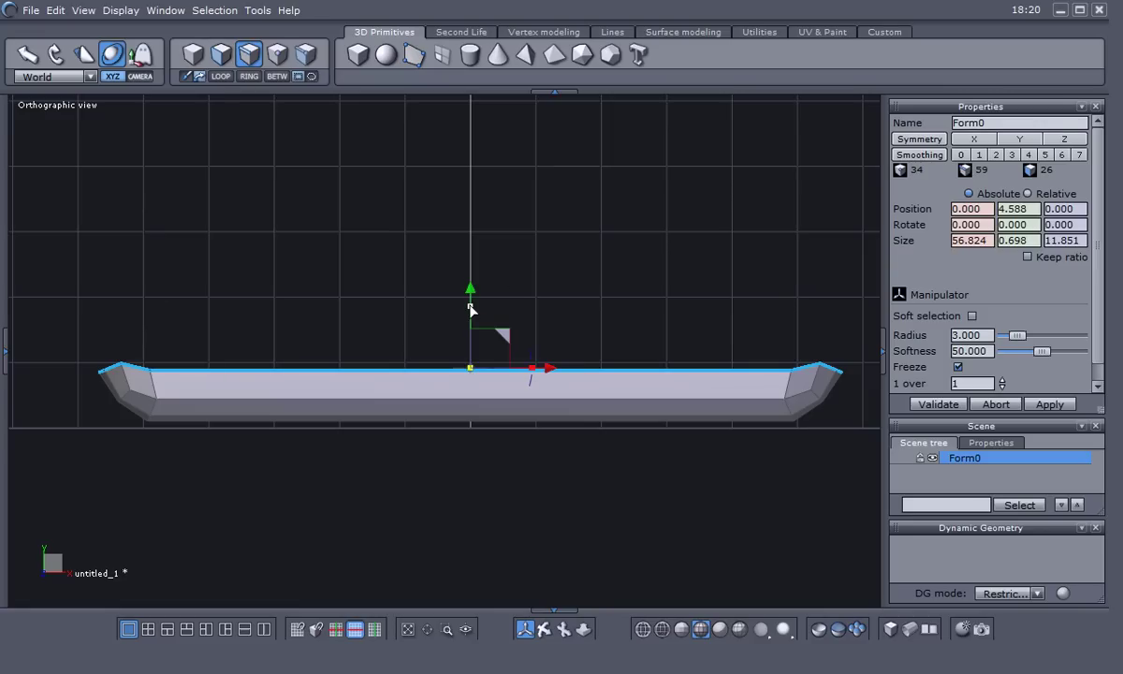
- Try to flatten the selected rim loop by scaling it freehand along Y, and undo the scaling
left_click_drag(470, 309, 469, 388)
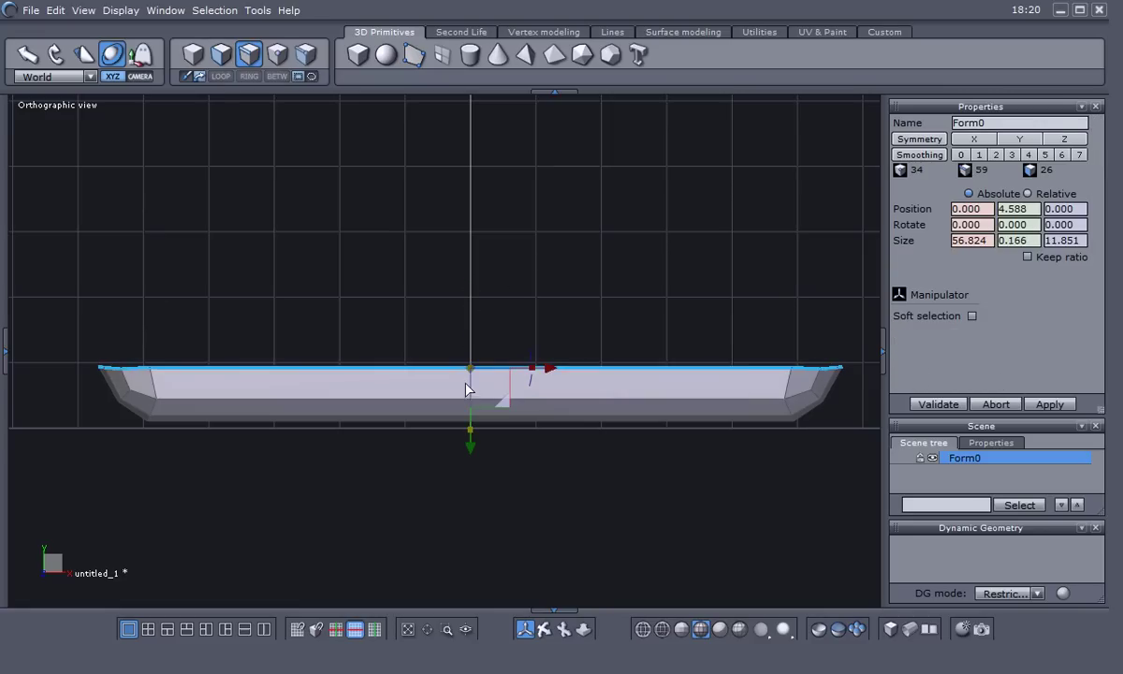
left_click_drag(476, 341, 471, 372)
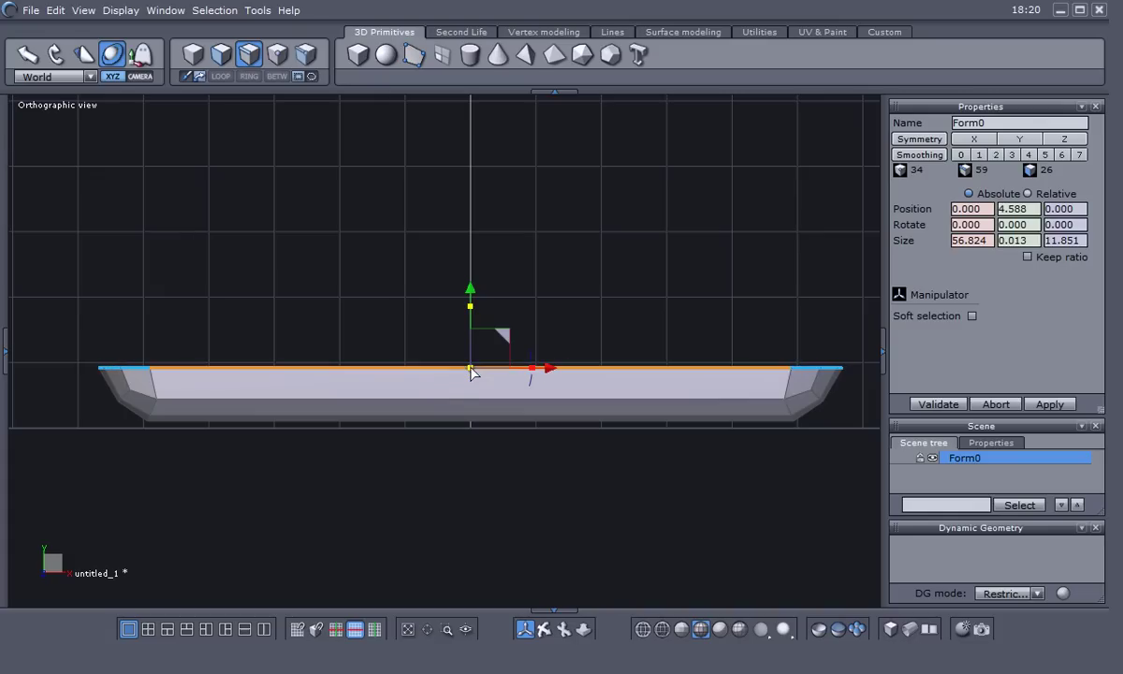
key("ctrl+z")
key("ctrl+z")
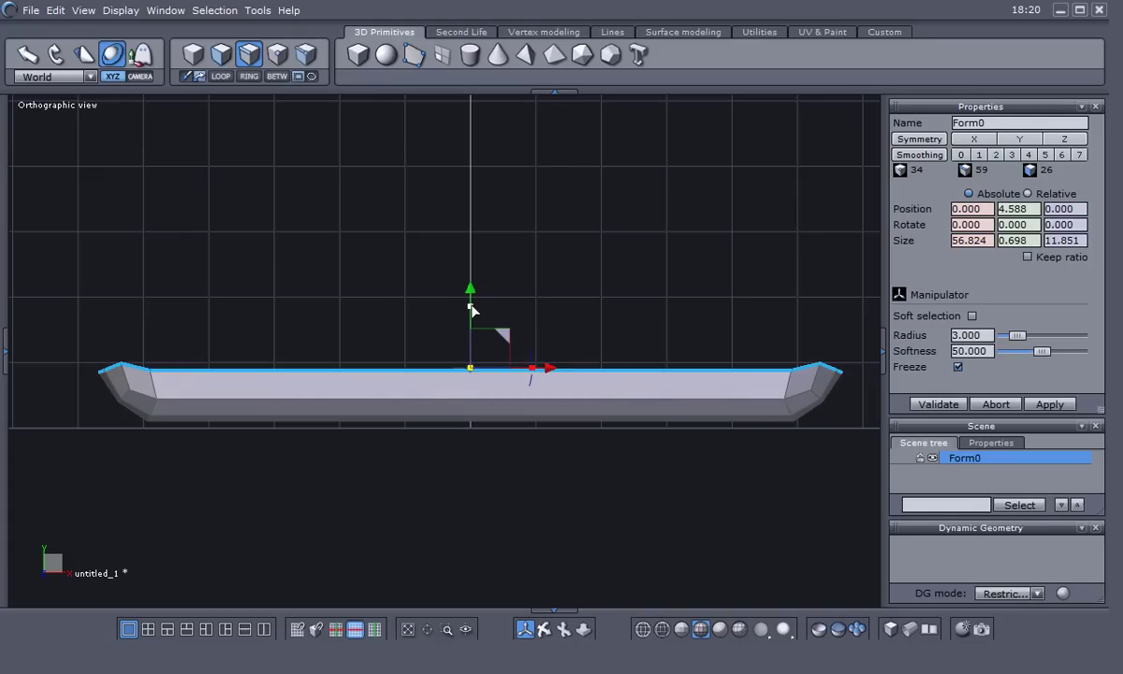
left_click_drag(472, 310, 472, 372)
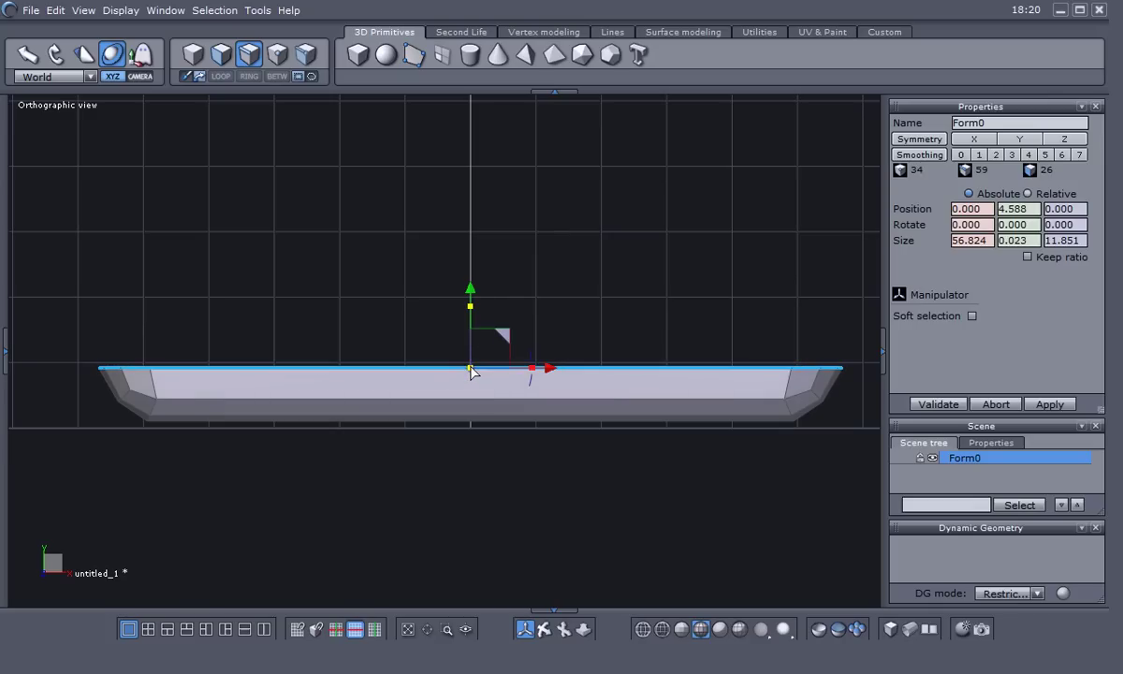
left_click_drag(473, 371, 473, 372)
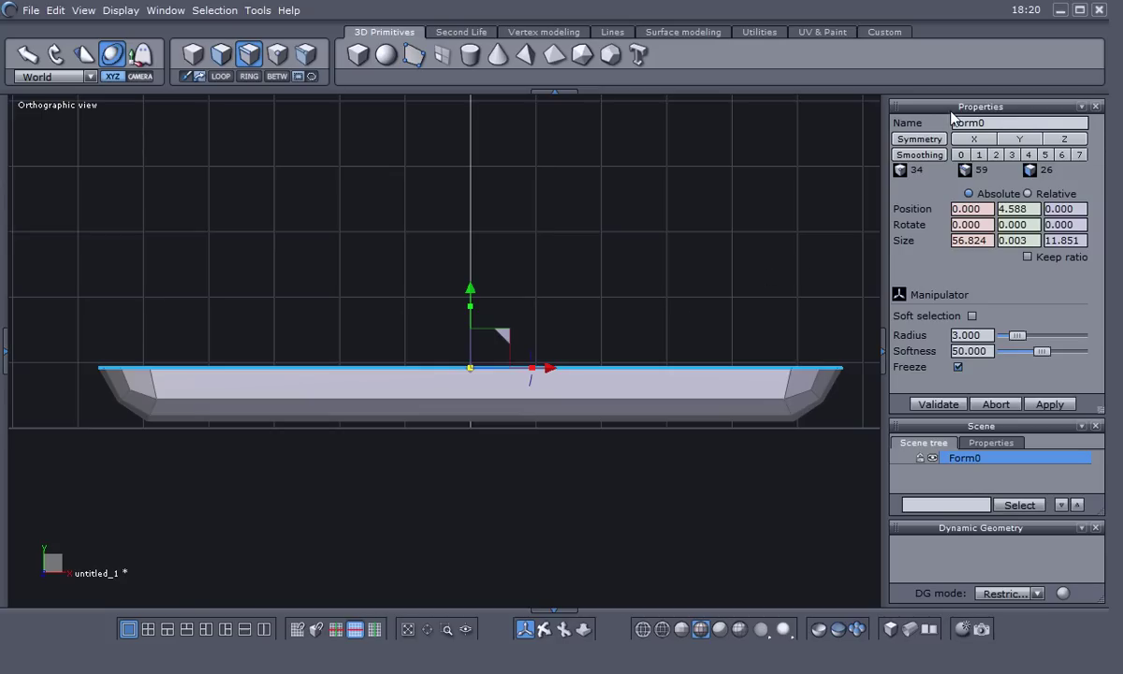
left_click_drag(917, 108, 693, 101)
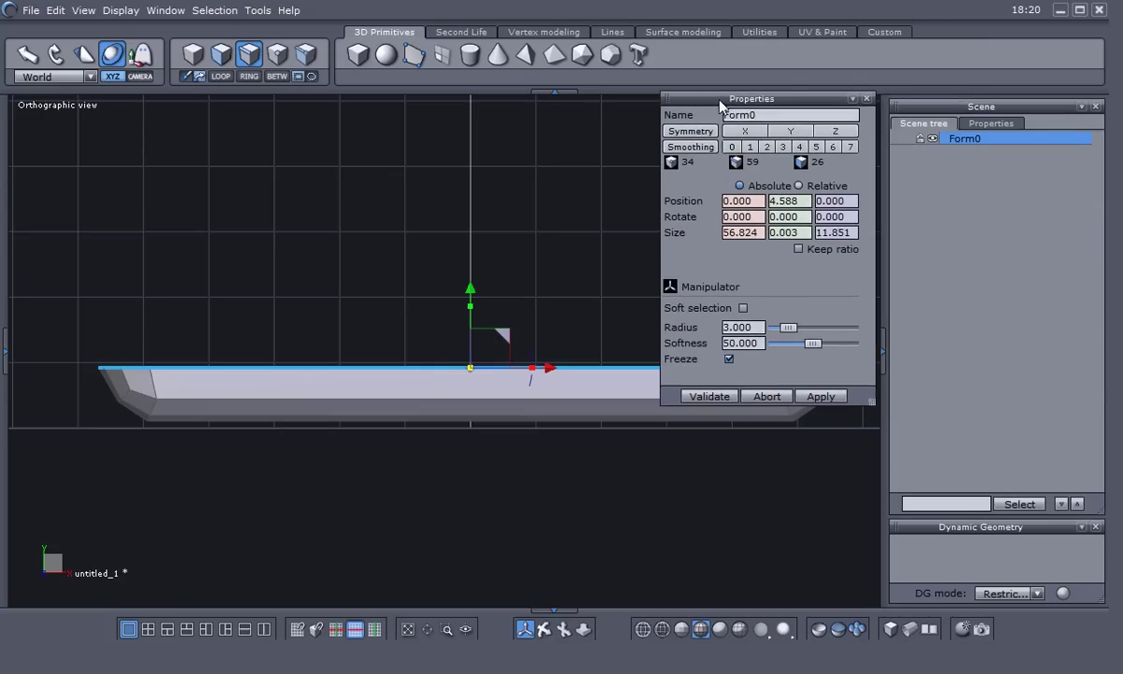
left_click(538, 254)
key("ctrl+z")
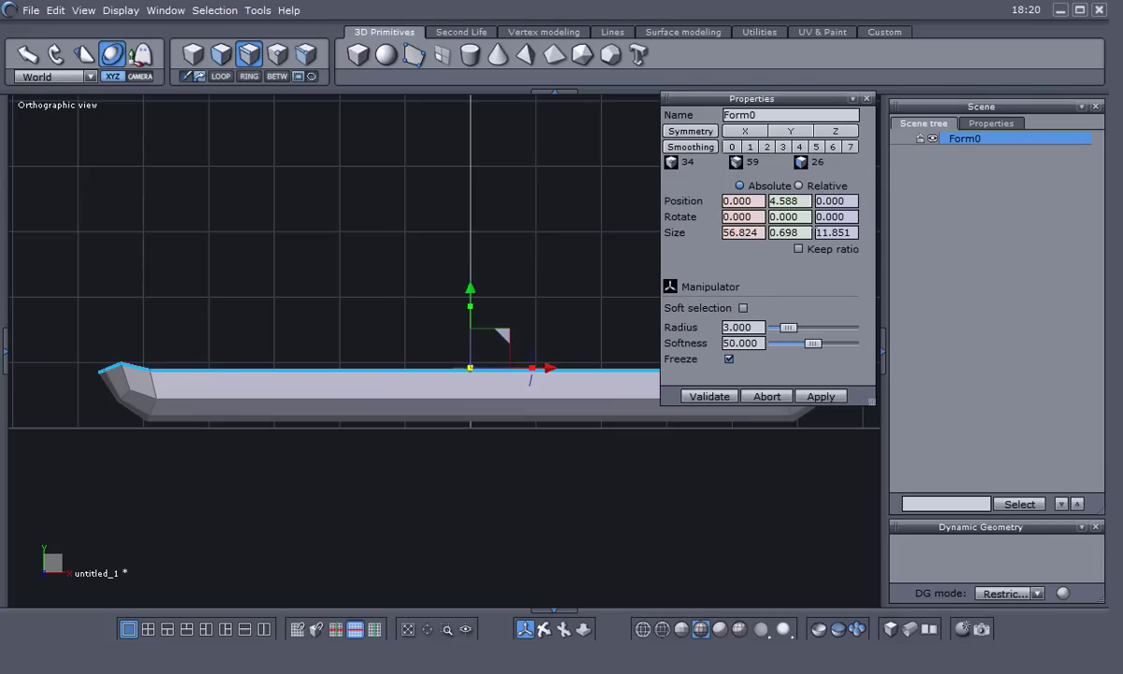
- Flatten the rim loop by setting its Y size to 0, lower it to Y position 3.918 and clear the selection
left_click_drag(806, 233, 764, 232)
type("0")
key("Return")
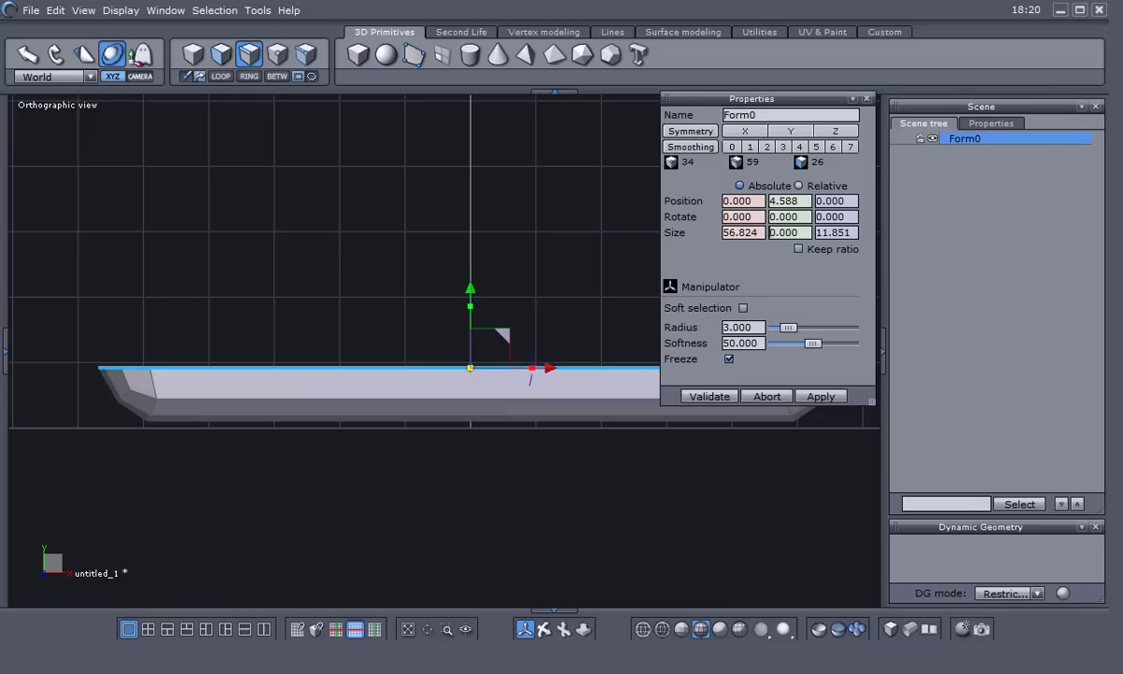
left_click_drag(736, 100, 948, 115)
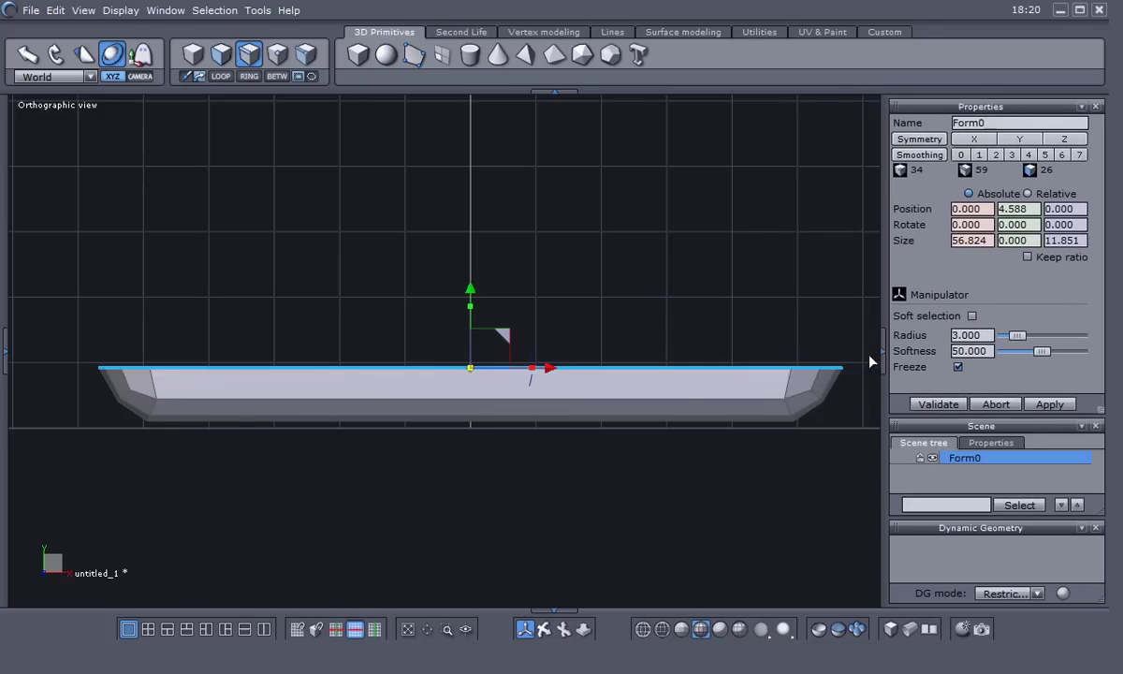
left_click_drag(458, 294, 487, 307)
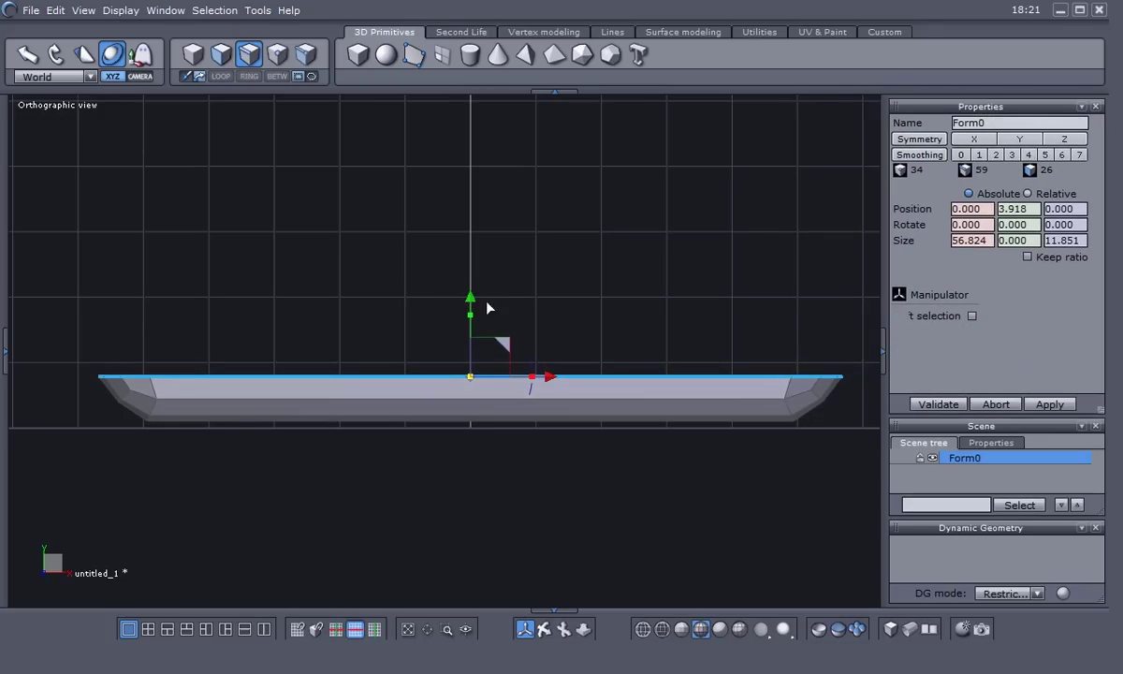
left_click(653, 299)
- In a perspective view, select the flattened rim's edge loop and extrude it outward by uniform scaling to about 63.318 by 13.205
middle_click_drag(542, 487, 357, 533)
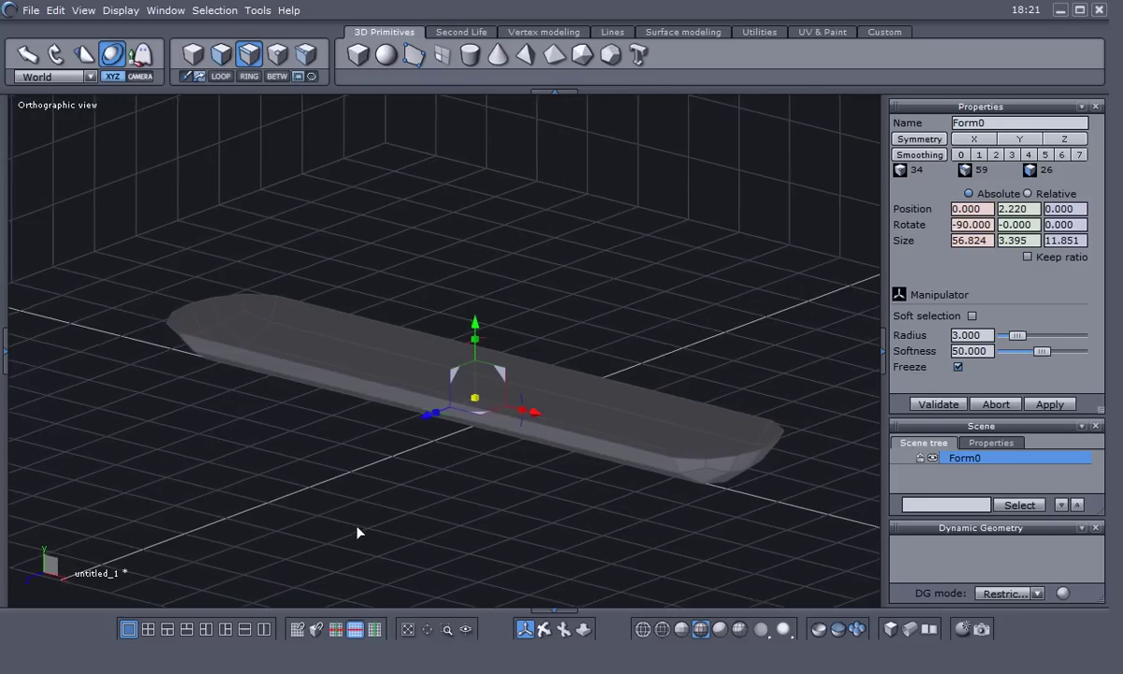
key("5")
scroll(393, 457, "up", 3)
scroll(393, 457, "down", 2)
right_click_drag(394, 461, 549, 467)
left_click(587, 427)
key("space")
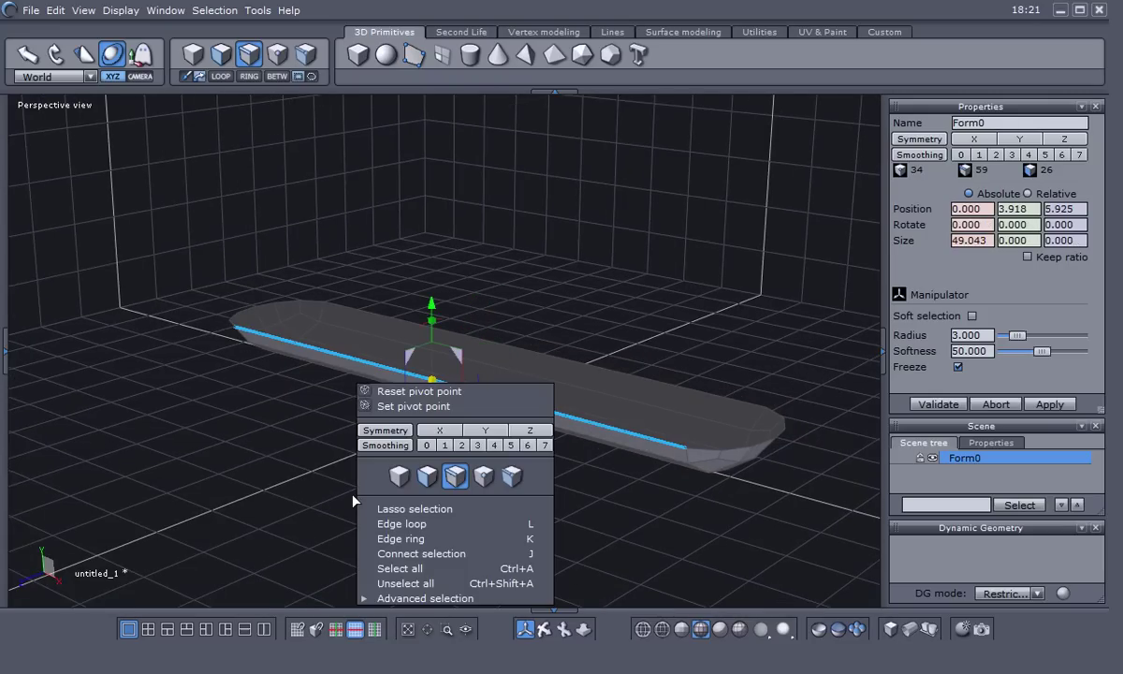
left_click(401, 525)
right_click_drag(371, 502, 354, 502)
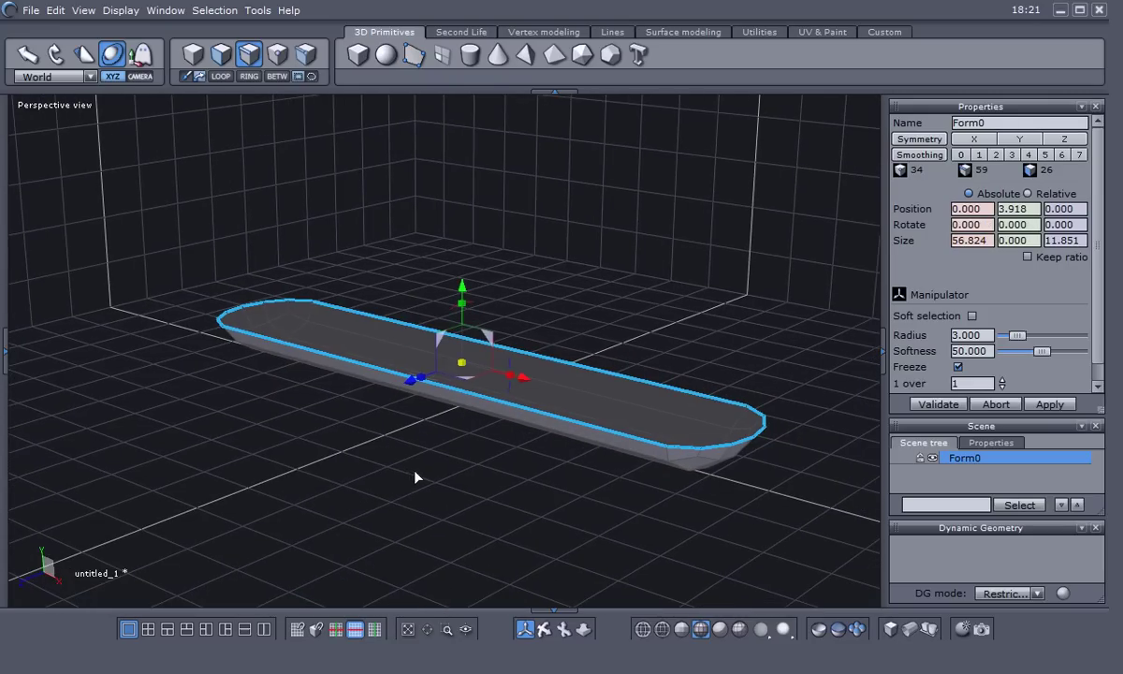
left_click_drag(463, 365, 493, 374)
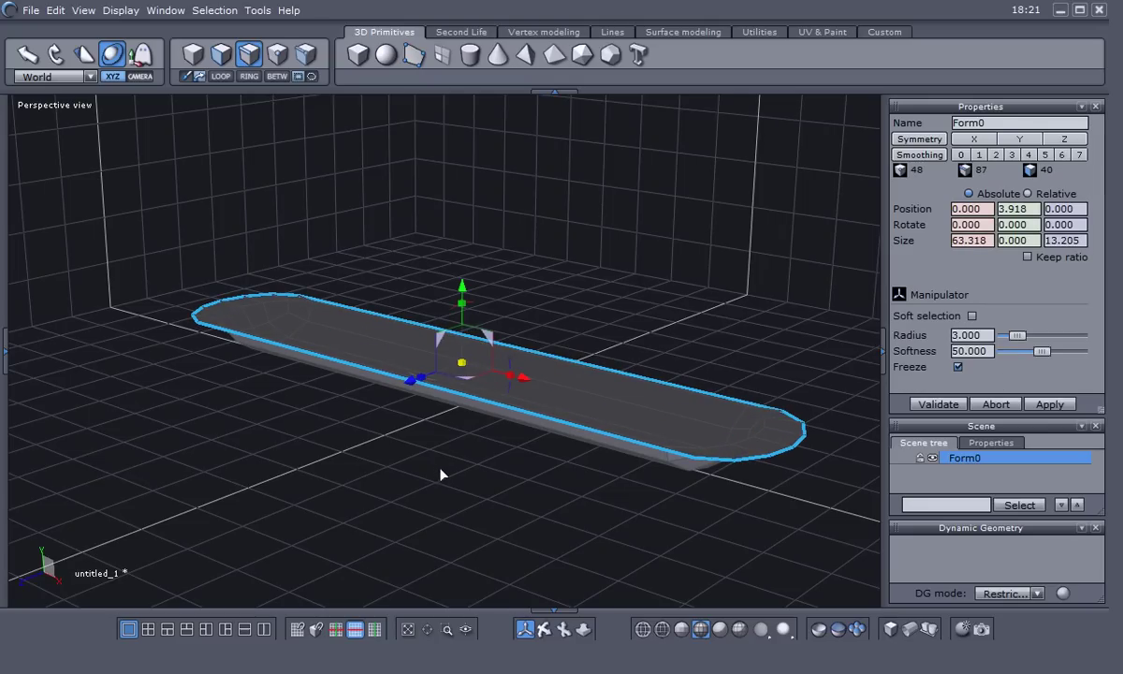
middle_click_drag(442, 482, 360, 537)
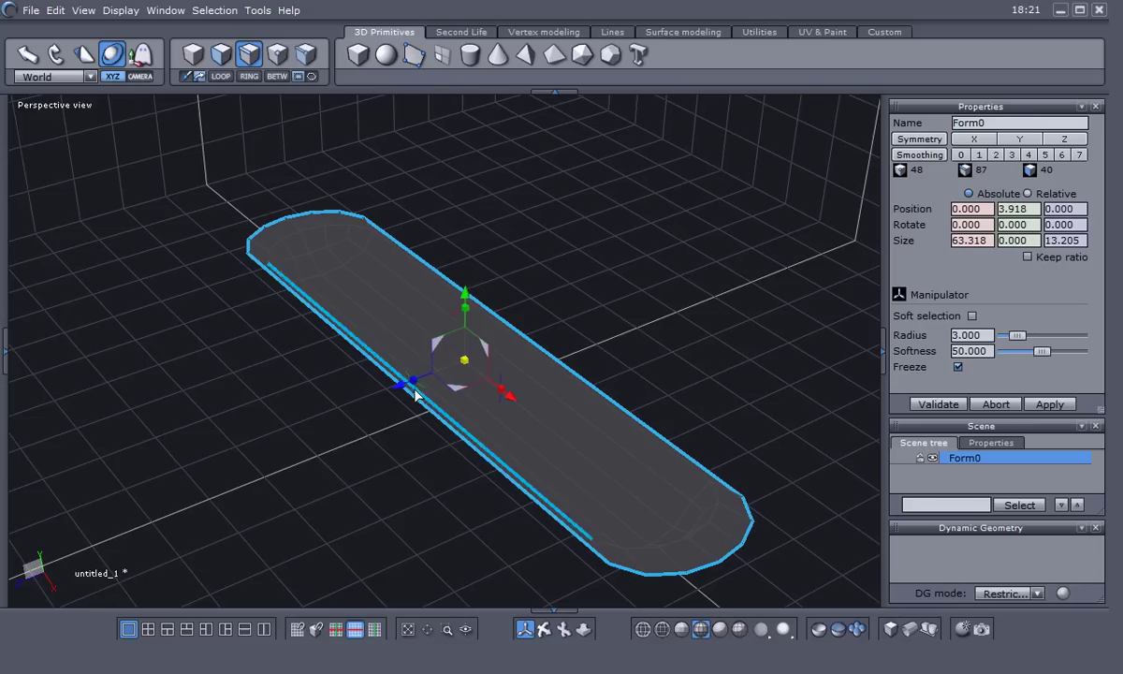
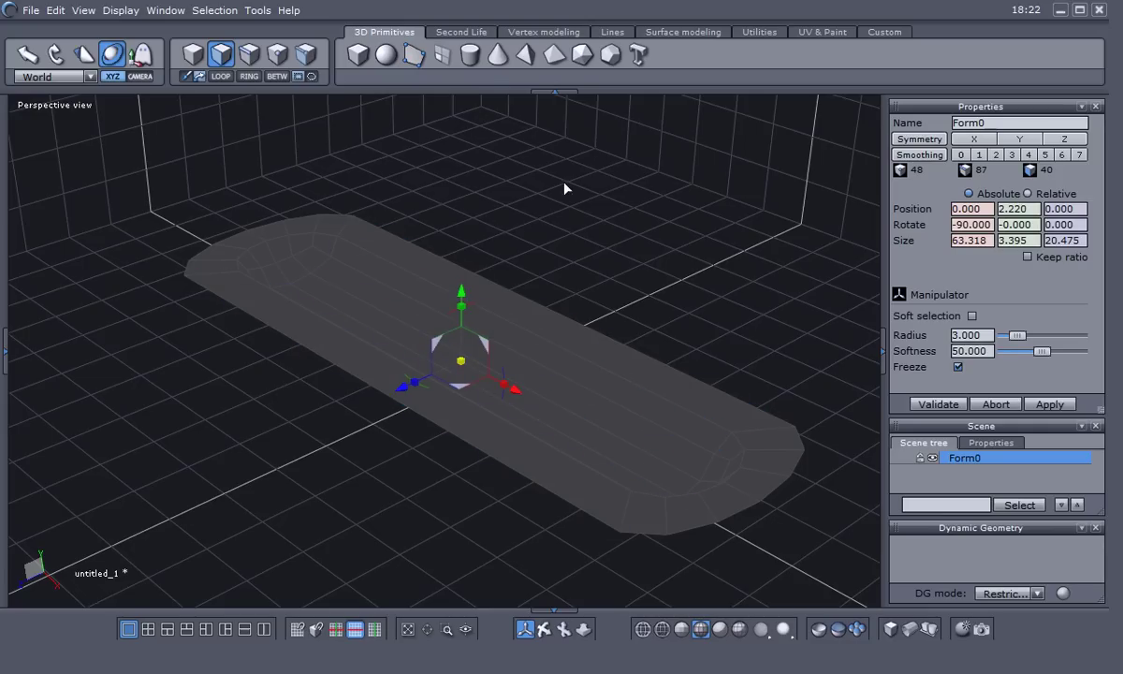
left_click(760, 33)
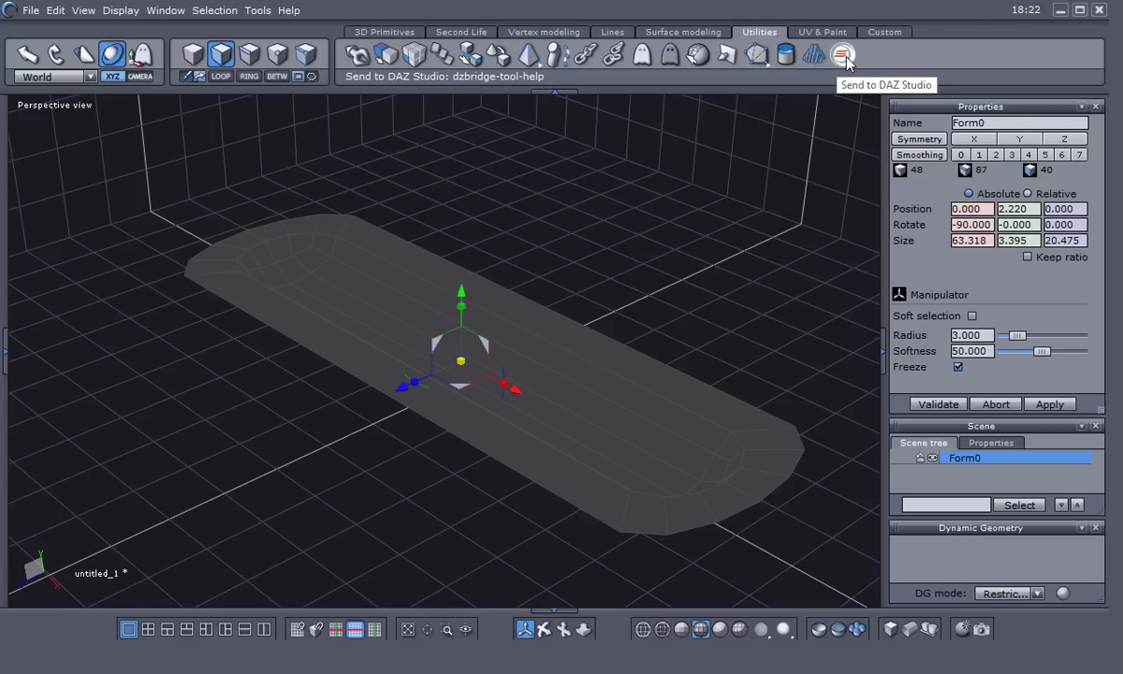
left_click(728, 56)
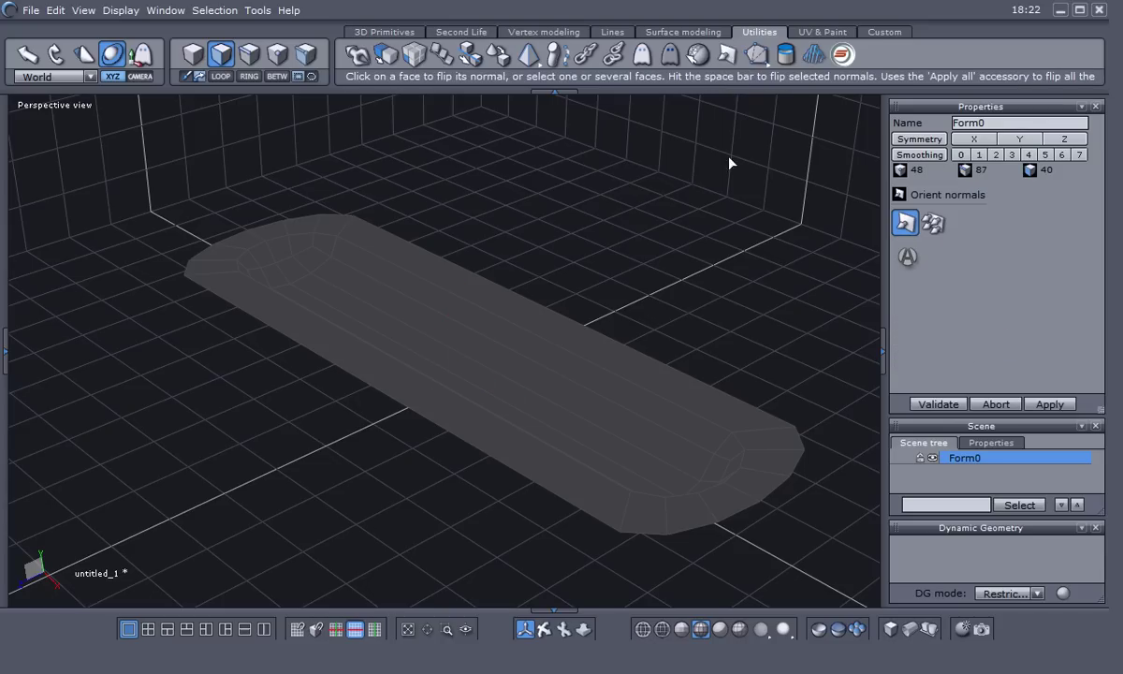
left_click_drag(939, 111, 779, 81)
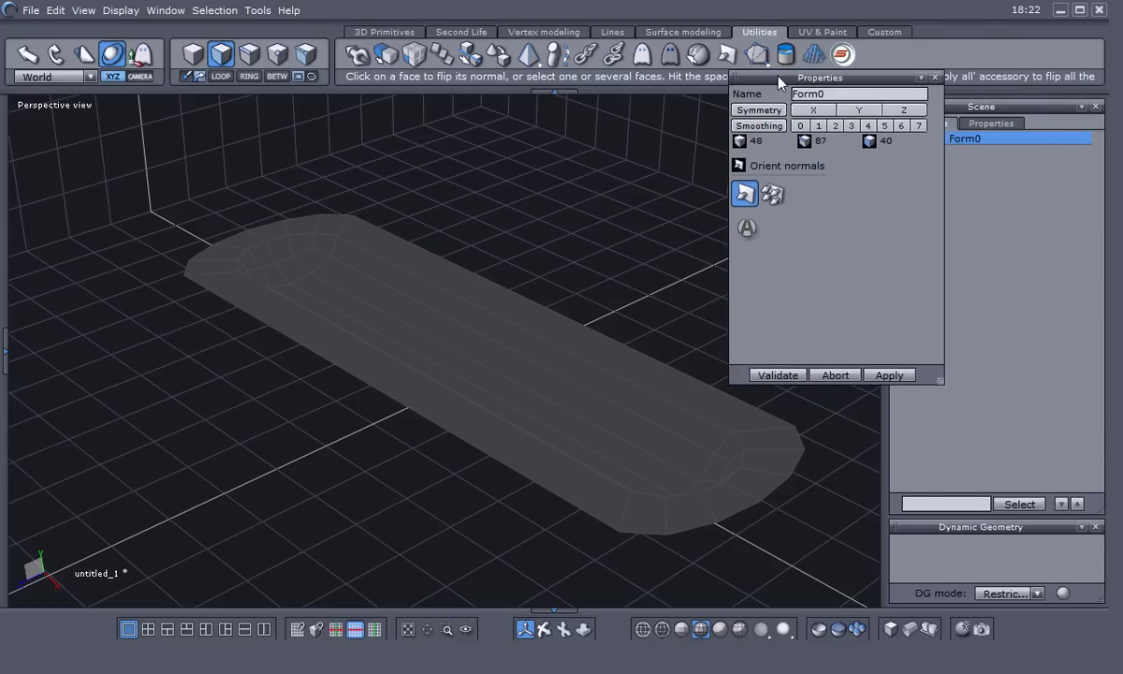
left_click(773, 195)
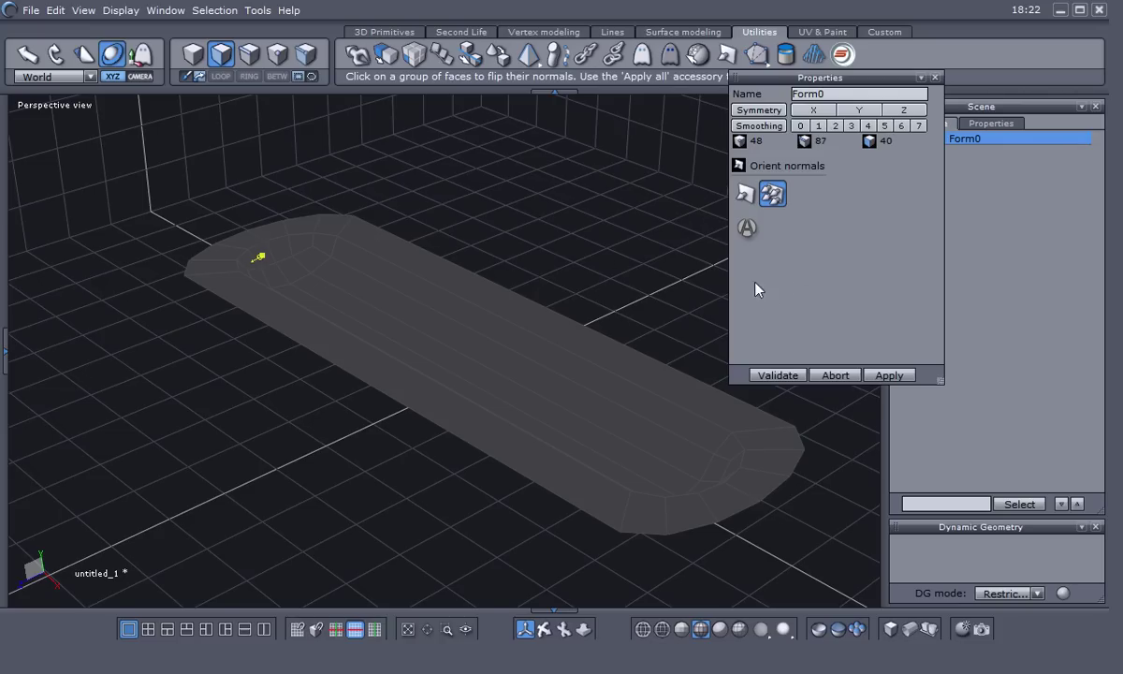
left_click(832, 375)
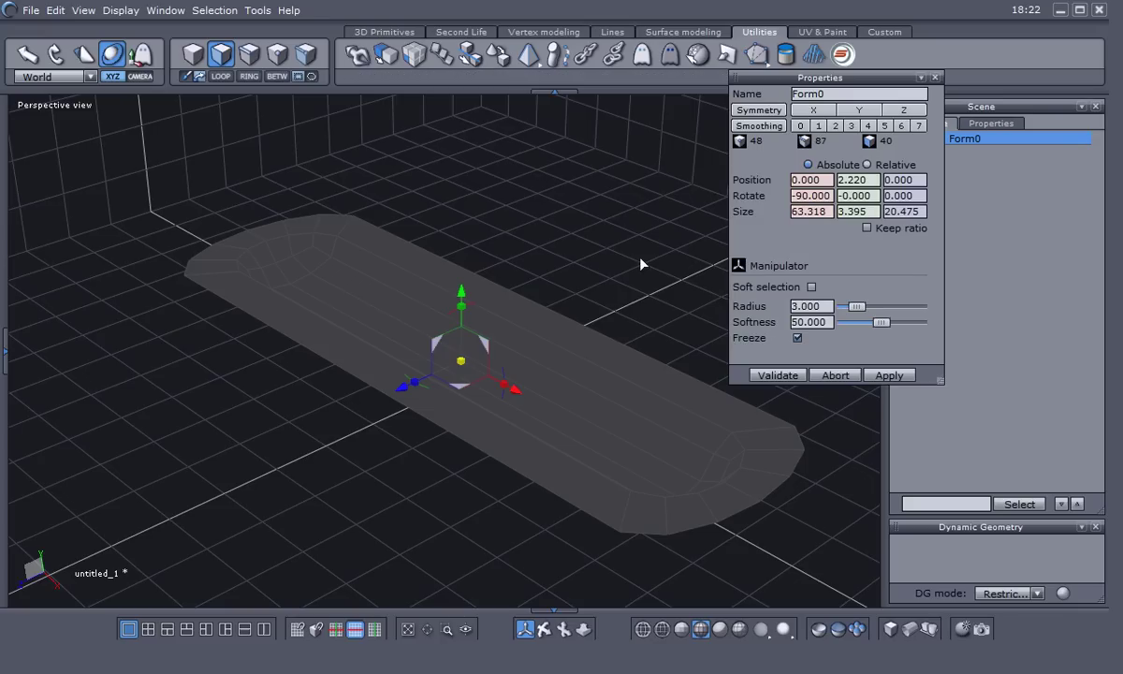
- Reorient the normals of the whole trough form automatically, validate the operation and dock the floating Properties panel
left_click(727, 55)
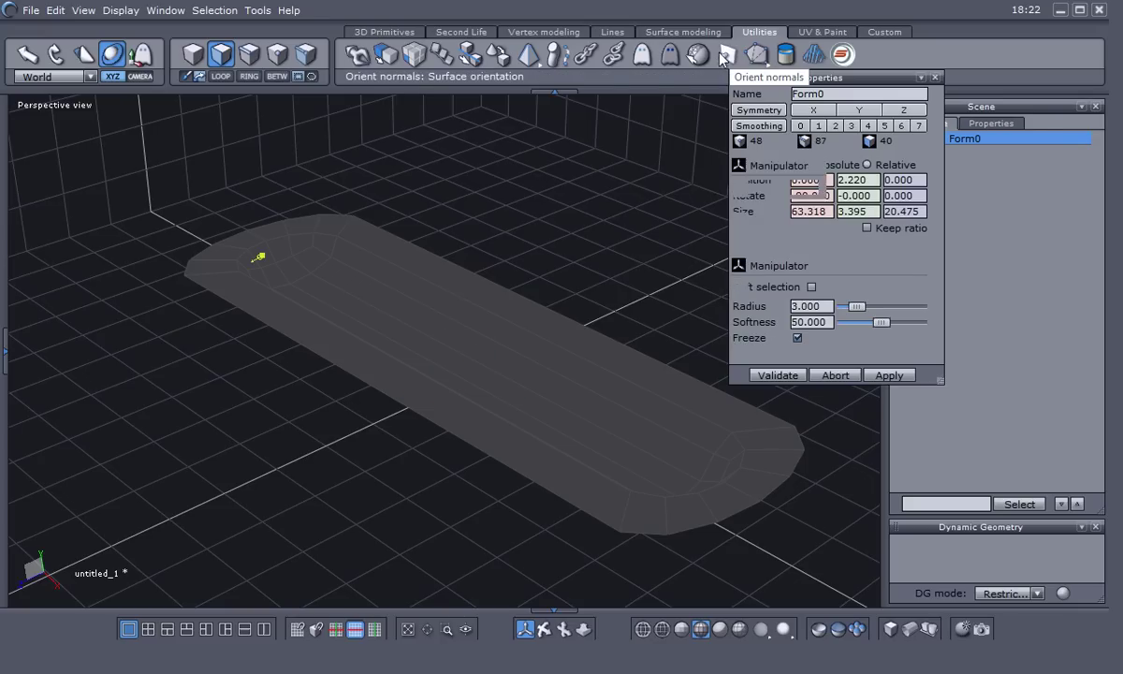
left_click(772, 199)
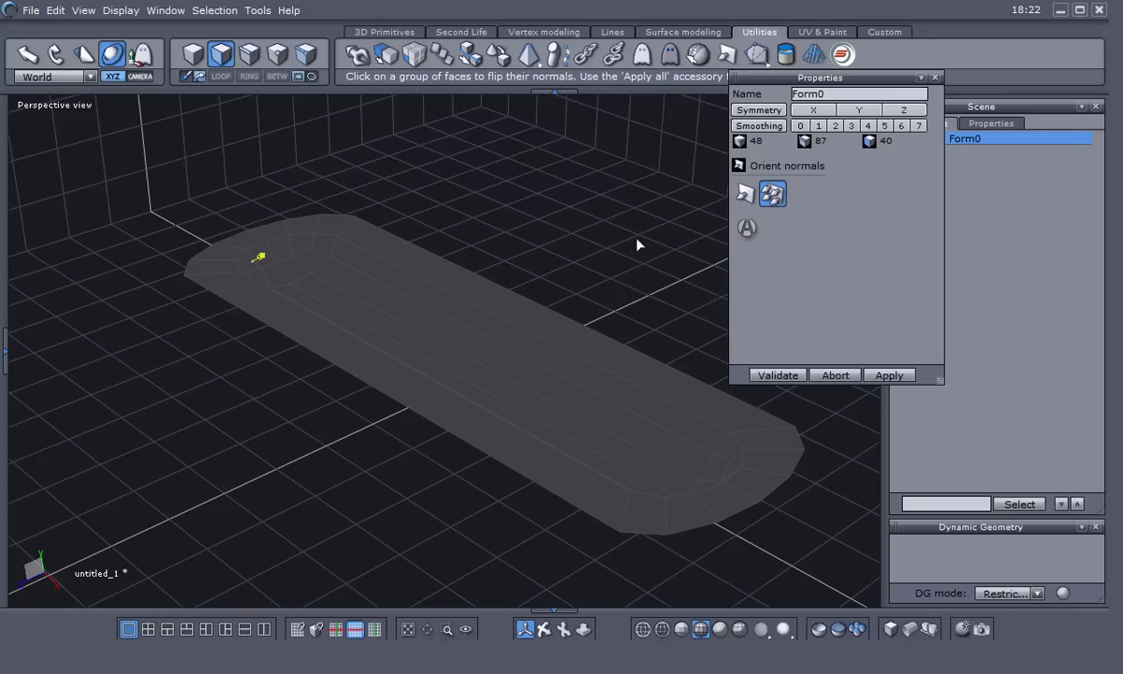
left_click(747, 229)
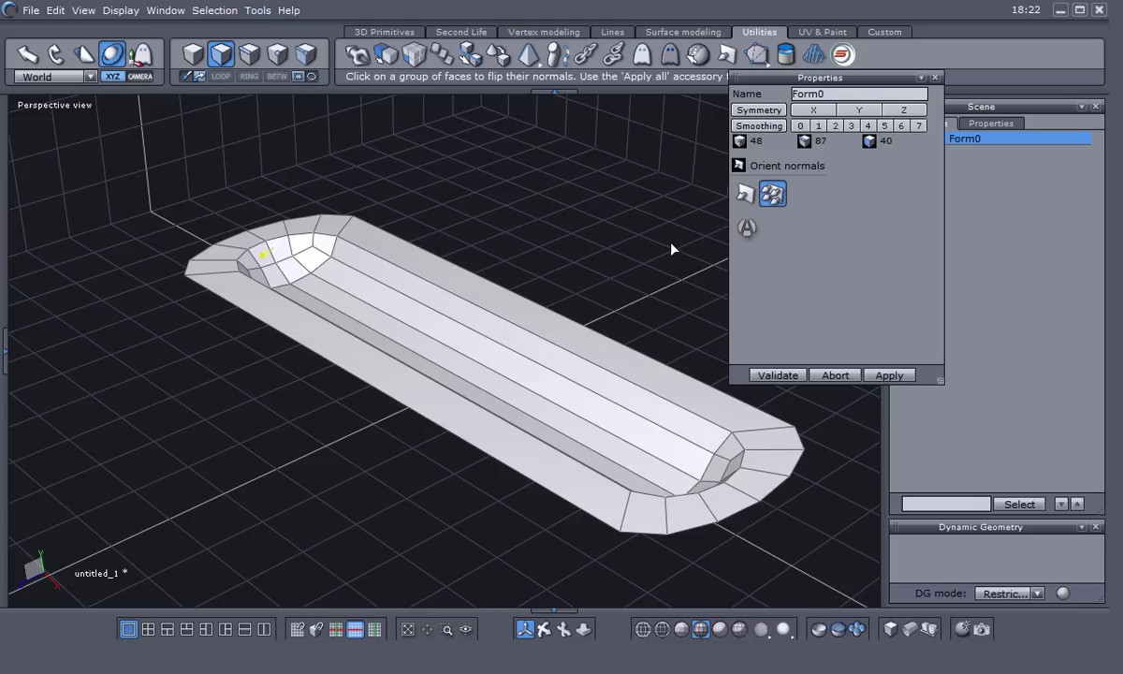
left_click(798, 375)
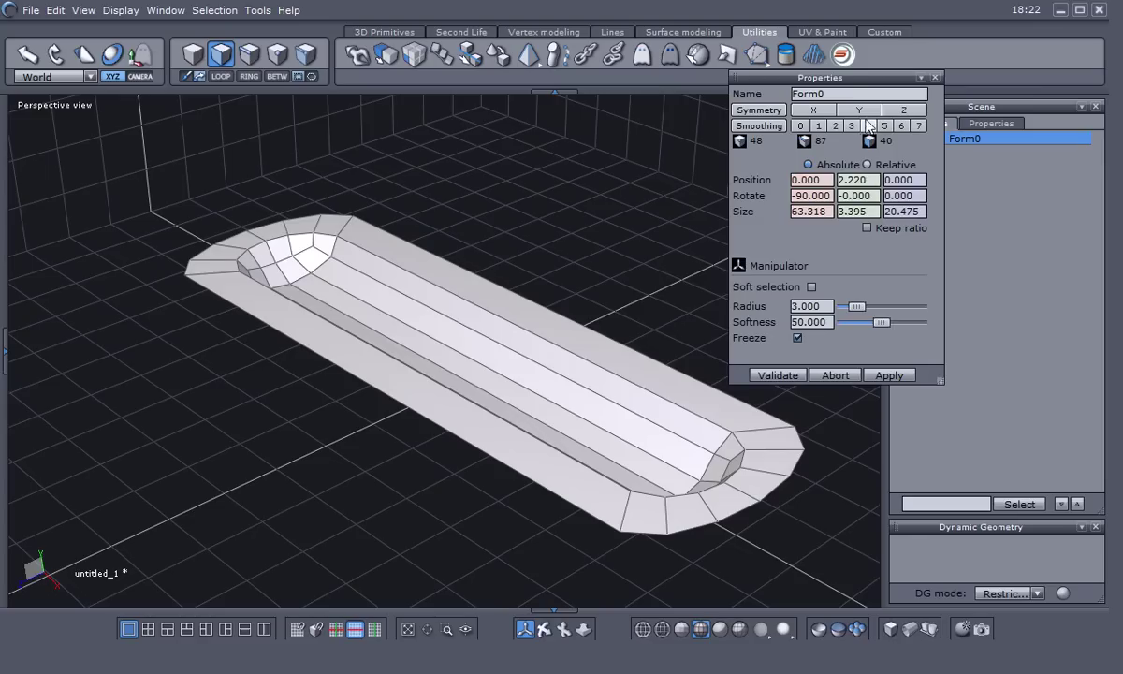
left_click_drag(847, 86, 1008, 117)
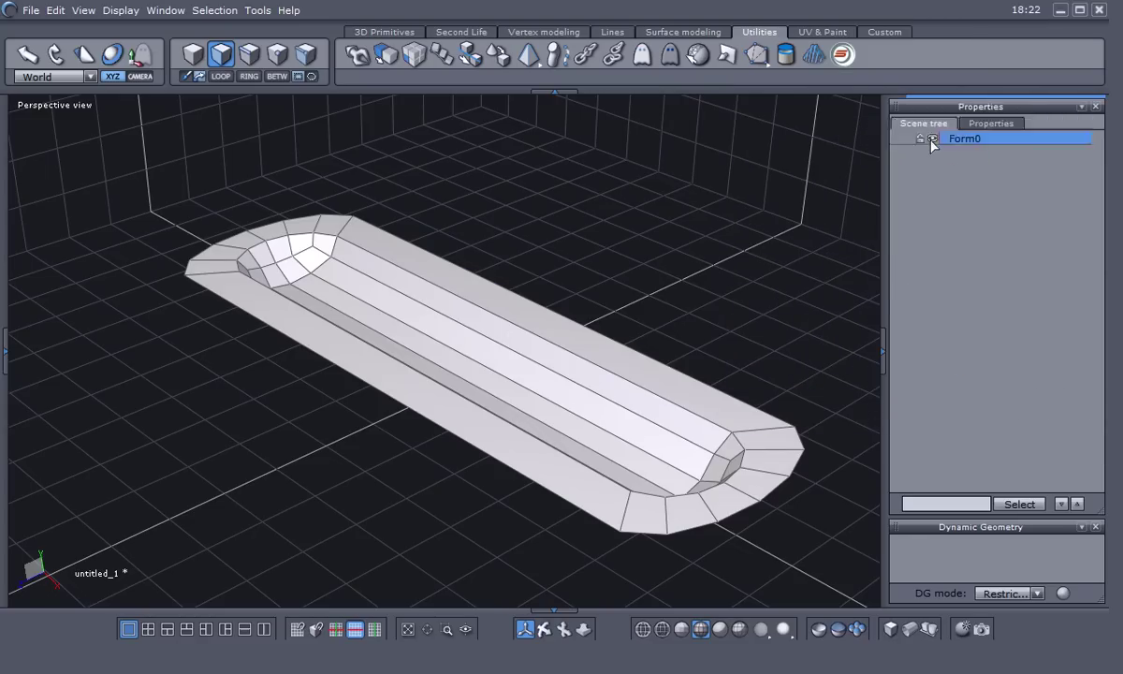
- Turn on X symmetry in edge mode and select the outer rim edges around the rounded end
middle_click_drag(278, 442, 349, 491)
right_click(439, 493)
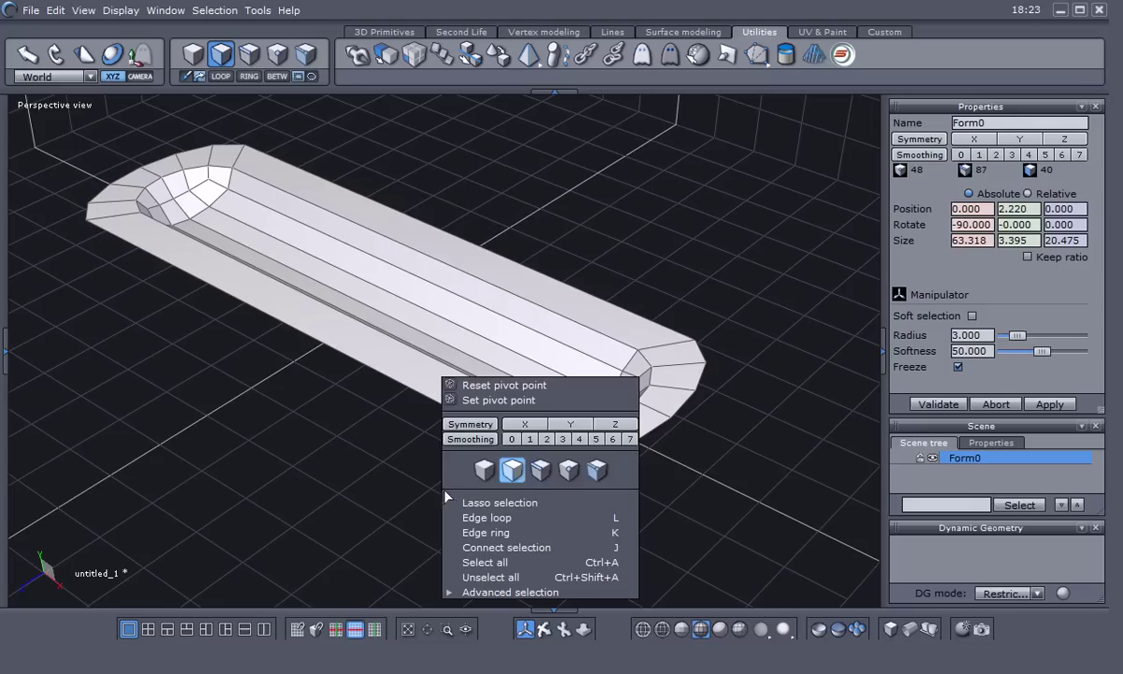
left_click(542, 473)
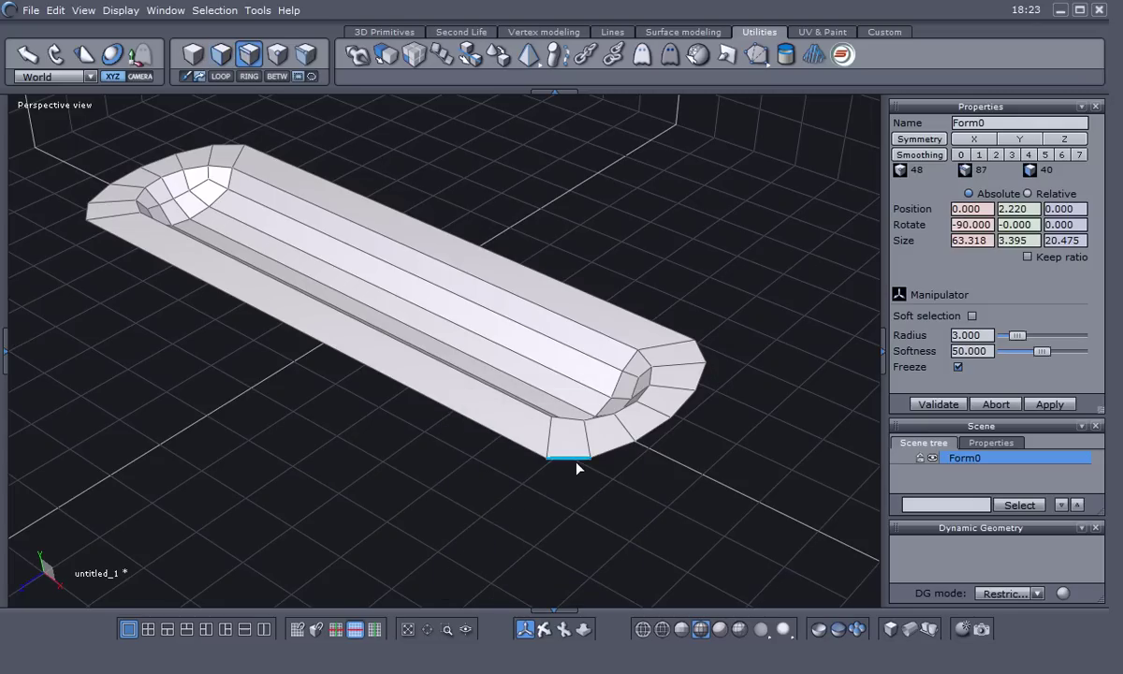
left_click(920, 139)
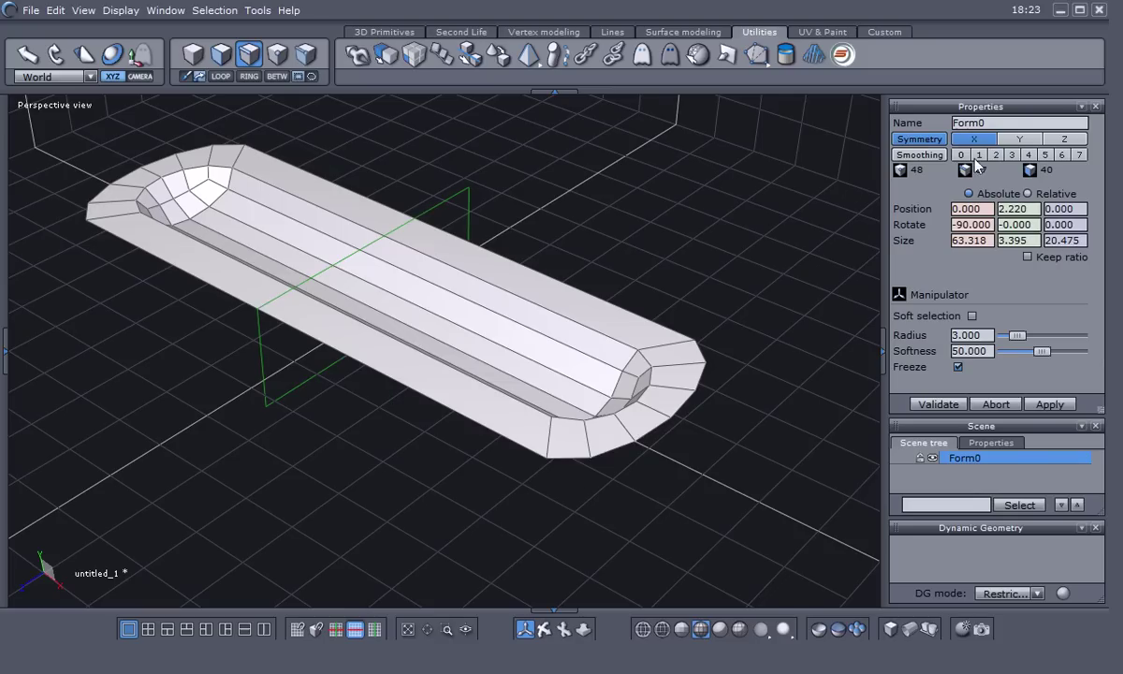
left_click(573, 458)
left_click(666, 425, "shift")
left_click(691, 396, "shift")
left_click(704, 376, "shift")
left_click(701, 346, "shift")
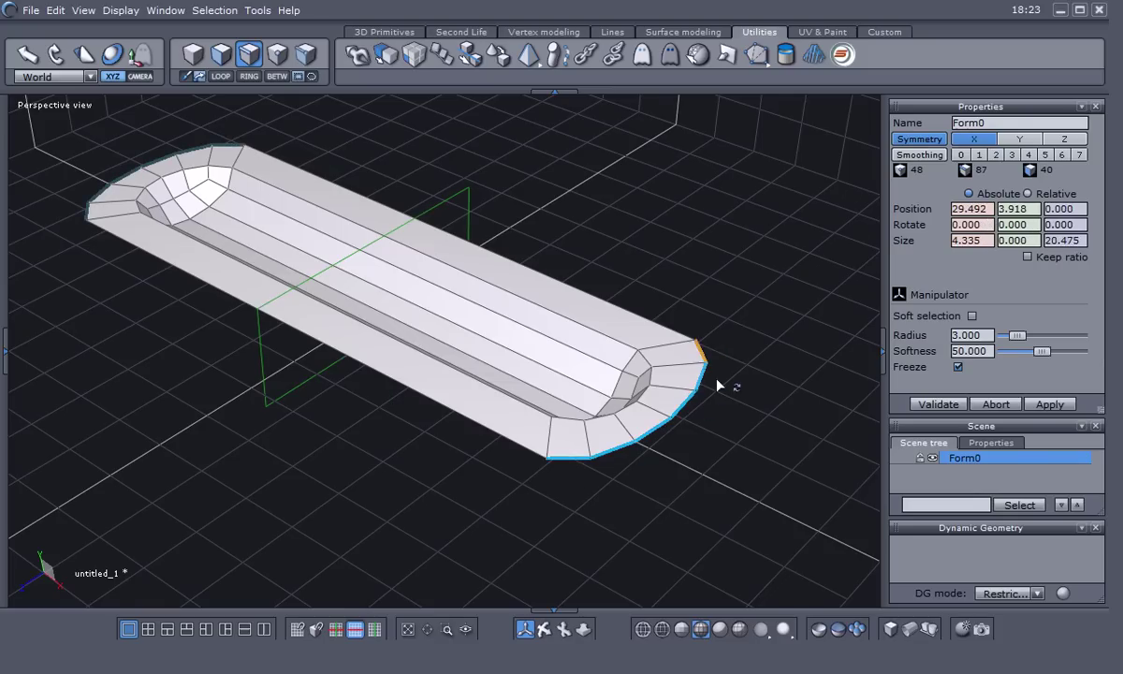
- Try to straighten the selected end edges by scaling them freehand along X, and undo the scaling
scroll(477, 516, "up", 4)
scroll(486, 527, "down", 2)
scroll(487, 527, "up", 3)
scroll(487, 527, "down", 2)
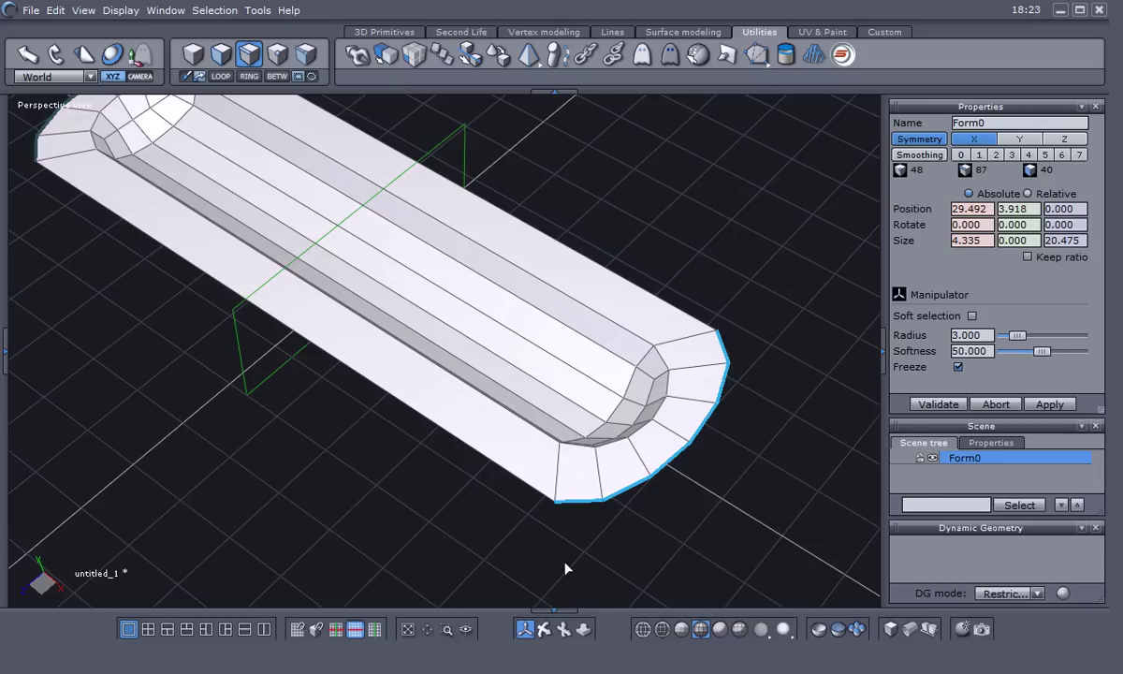
key("space")
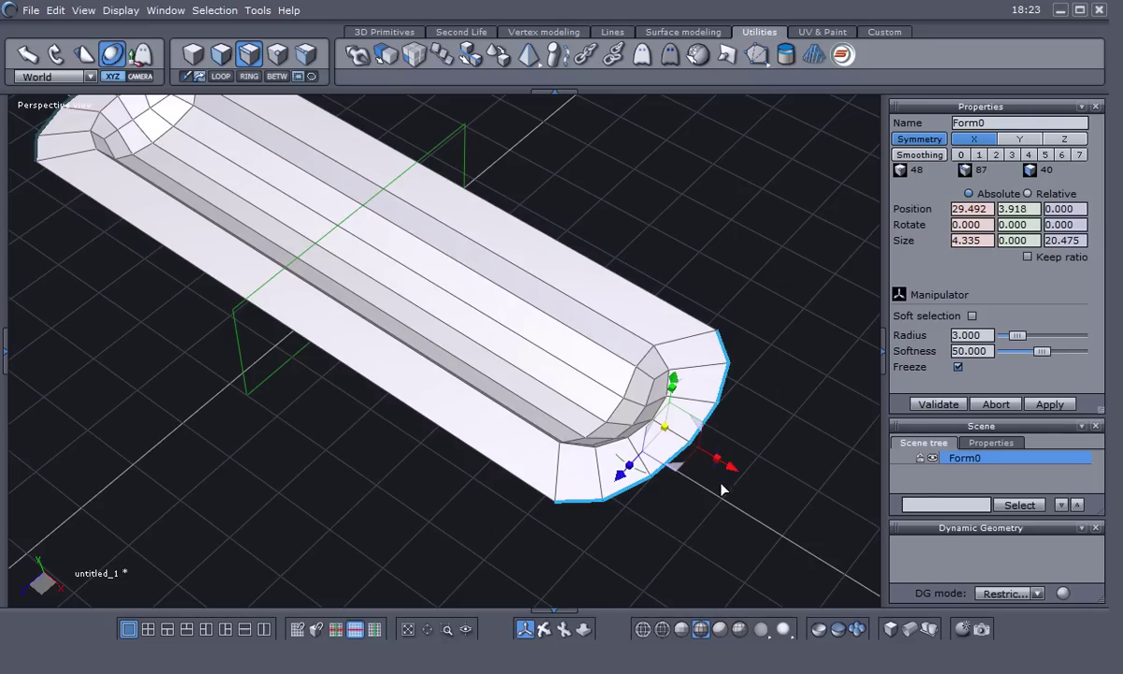
left_click_drag(717, 460, 664, 431)
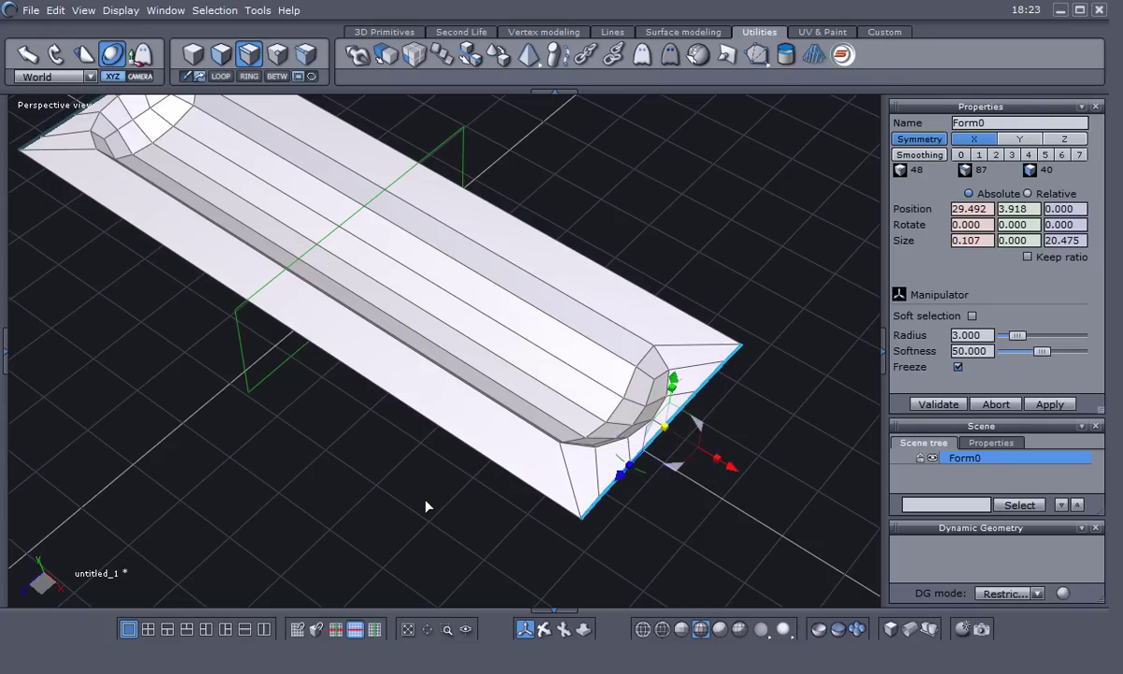
key("ctrl+z")
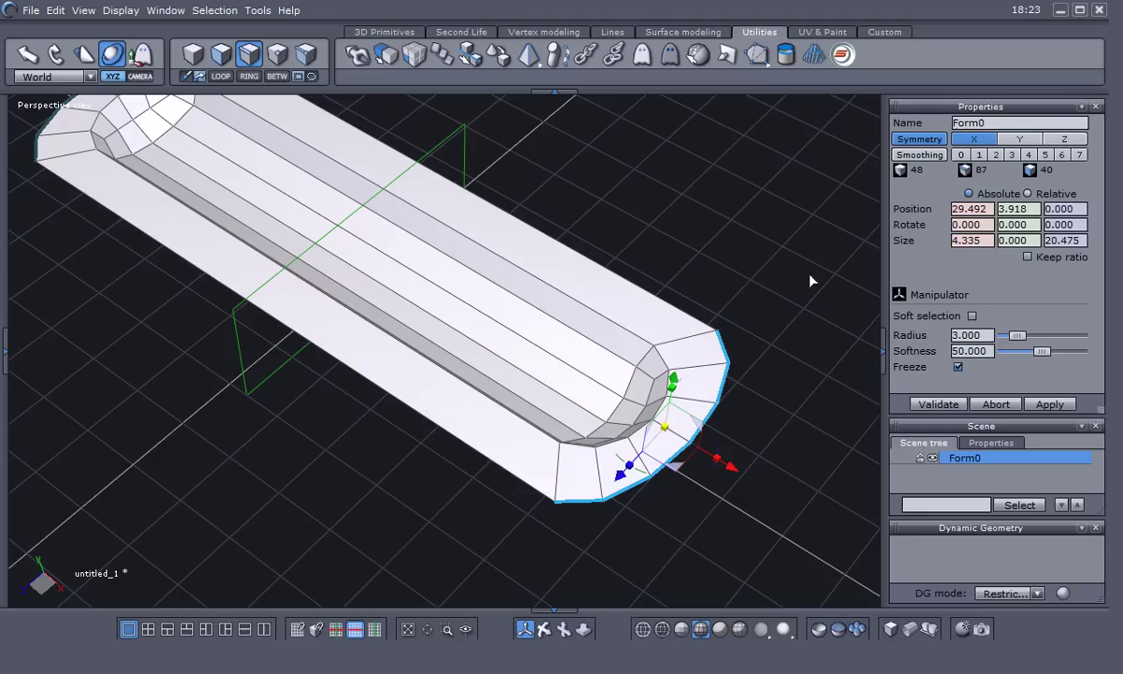
- Straighten the selected end edges by setting their X size to 0
double_click(985, 240)
type("0")
key("Return")
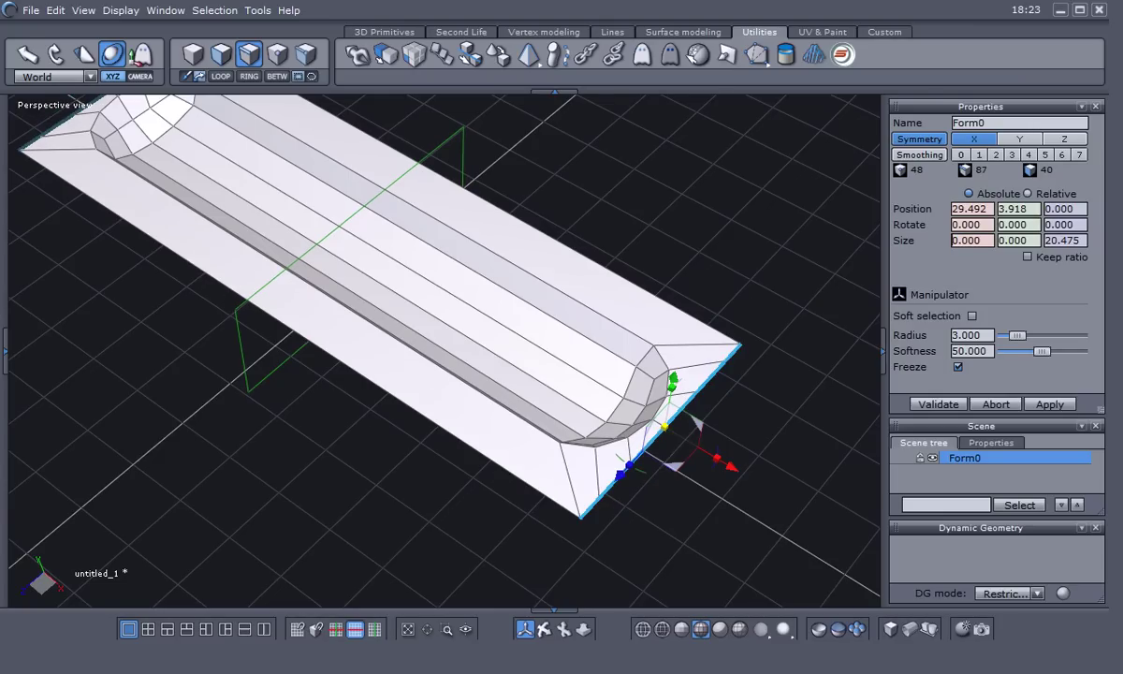
- Extrude the straightened end edges outward along X to an overall length of about 68.807, clear the selection and turn symmetry off
middle_click_drag(398, 502, 471, 470)
right_click_drag(473, 477, 475, 477)
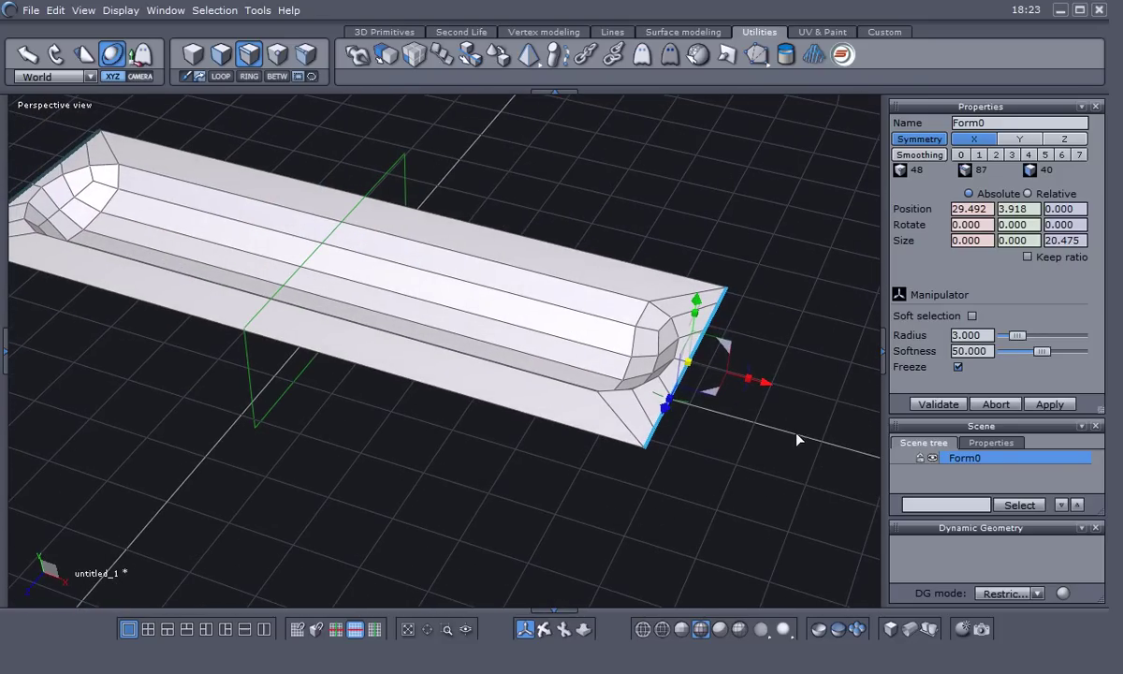
left_click_drag(765, 384, 836, 401)
left_click(423, 494)
scroll(423, 495, "down", 2)
scroll(742, 208, "up", 2)
scroll(547, 321, "down", 1)
left_click(922, 139)
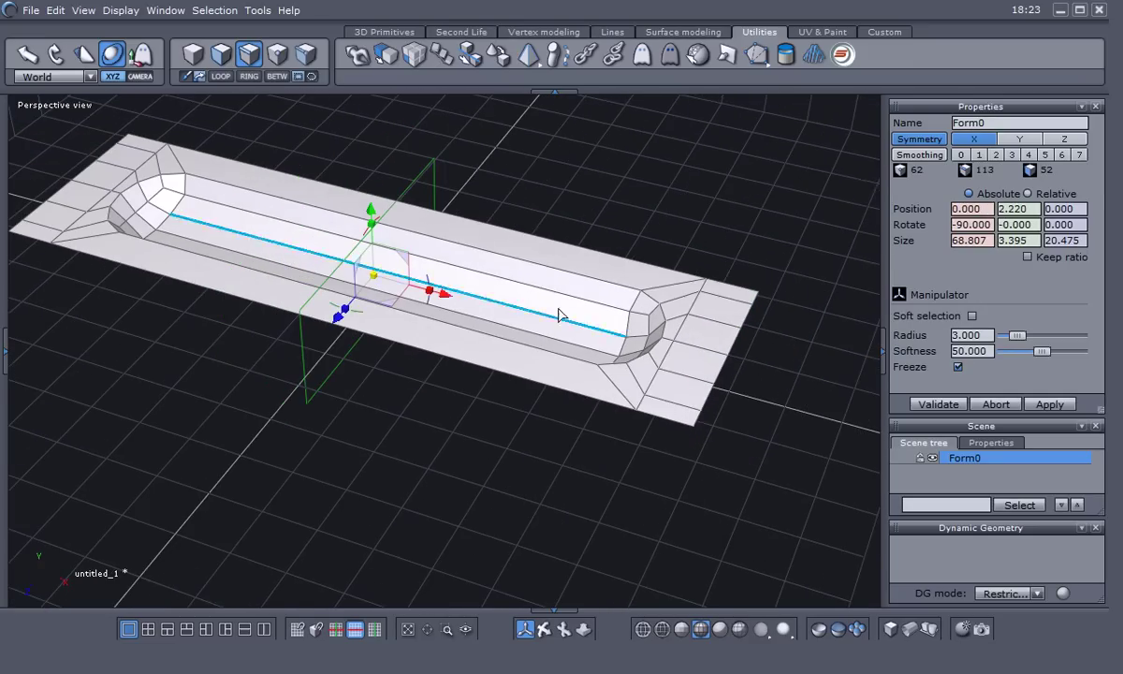
left_click(922, 139)
- Stand the whole form upright by rotating it to -90 degrees about Z
scroll(358, 434, "down", 2)
middle_click_drag(358, 433, 382, 427)
right_click_drag(382, 428, 394, 422)
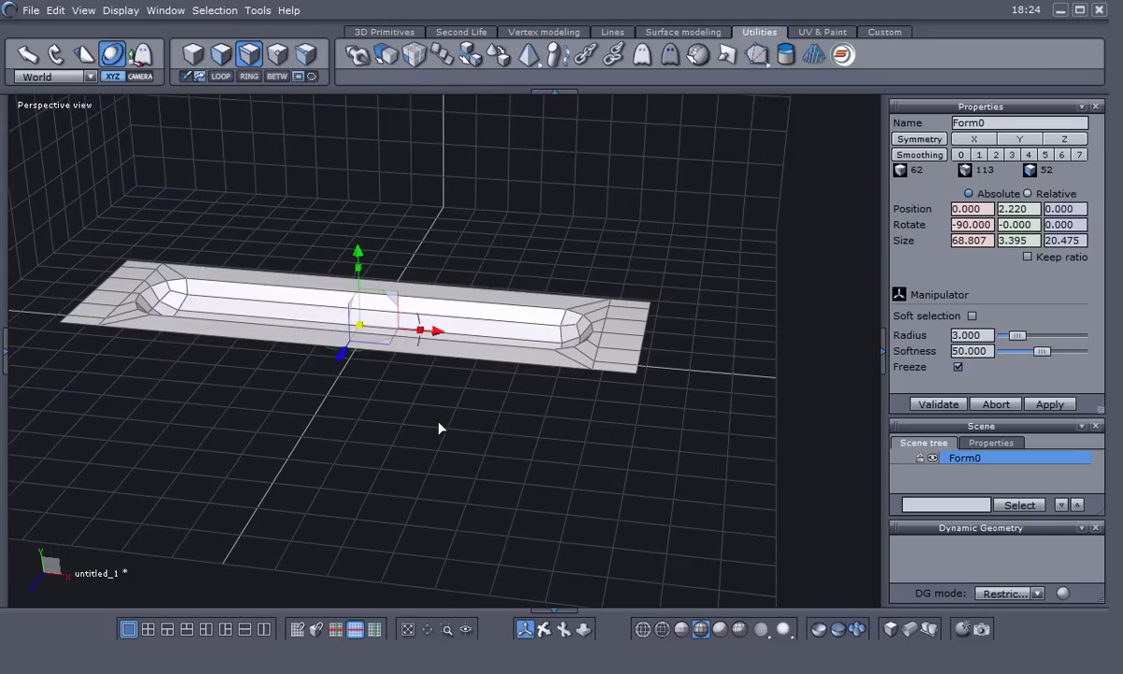
left_click_drag(418, 315, 356, 410)
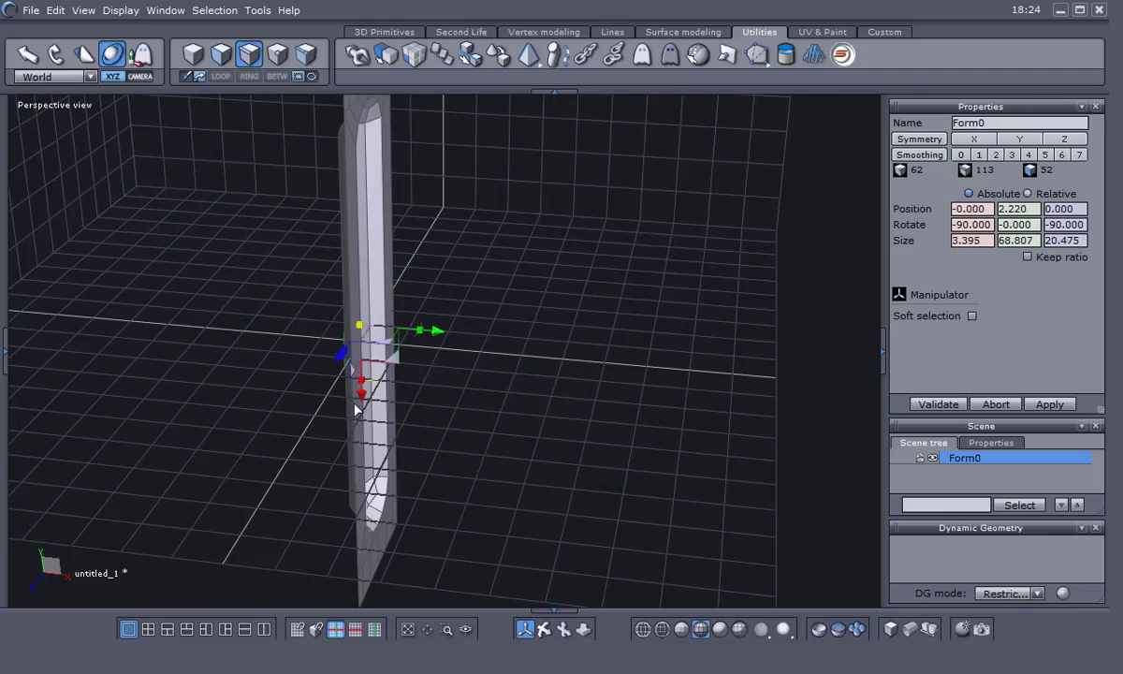
- Raise the upright form along Y to about 37.998 so that it stands above the floor grid
middle_click_drag(510, 403, 449, 426)
scroll(436, 344, "down", 3)
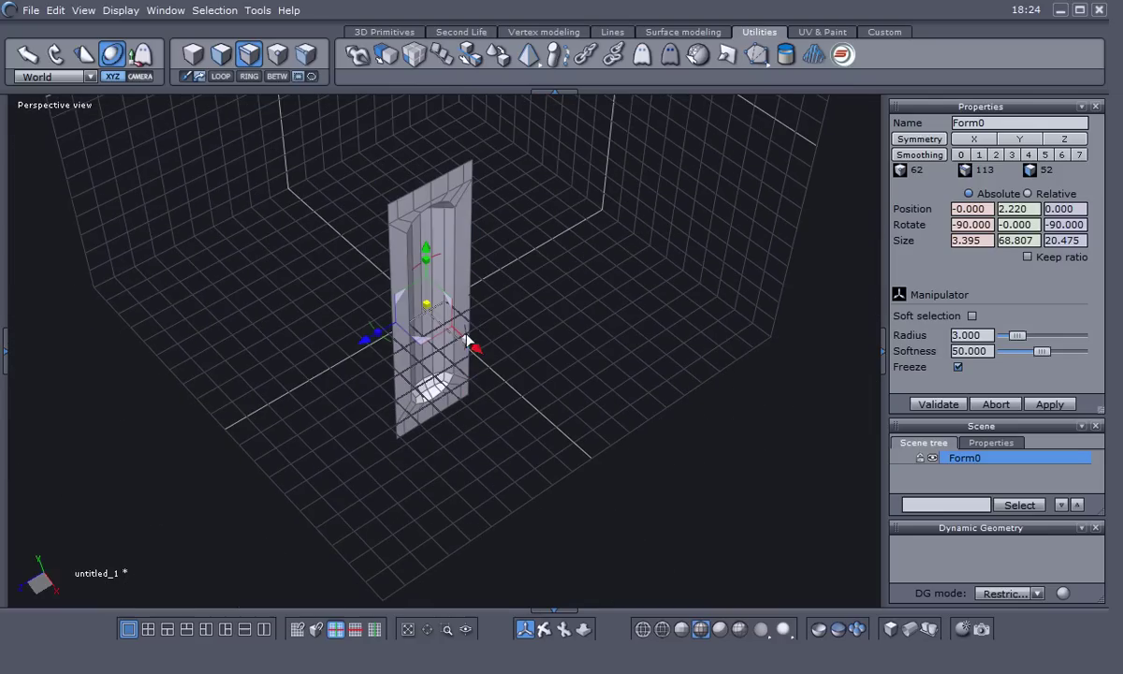
scroll(419, 343, "up", 4)
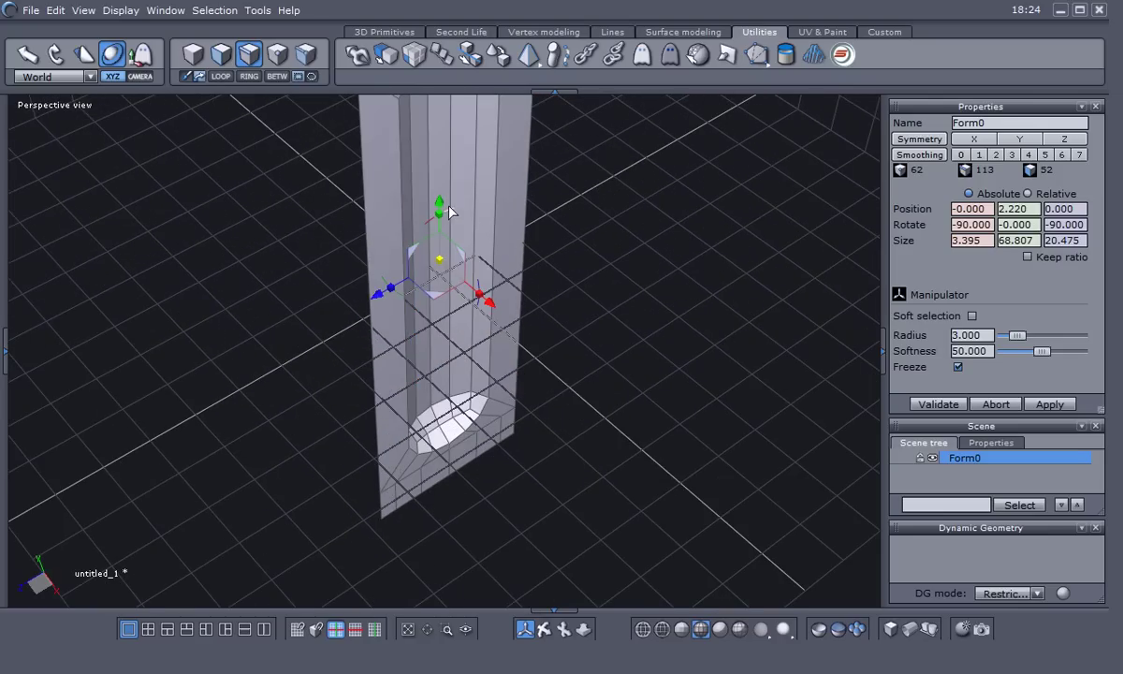
scroll(445, 214, "down", 2)
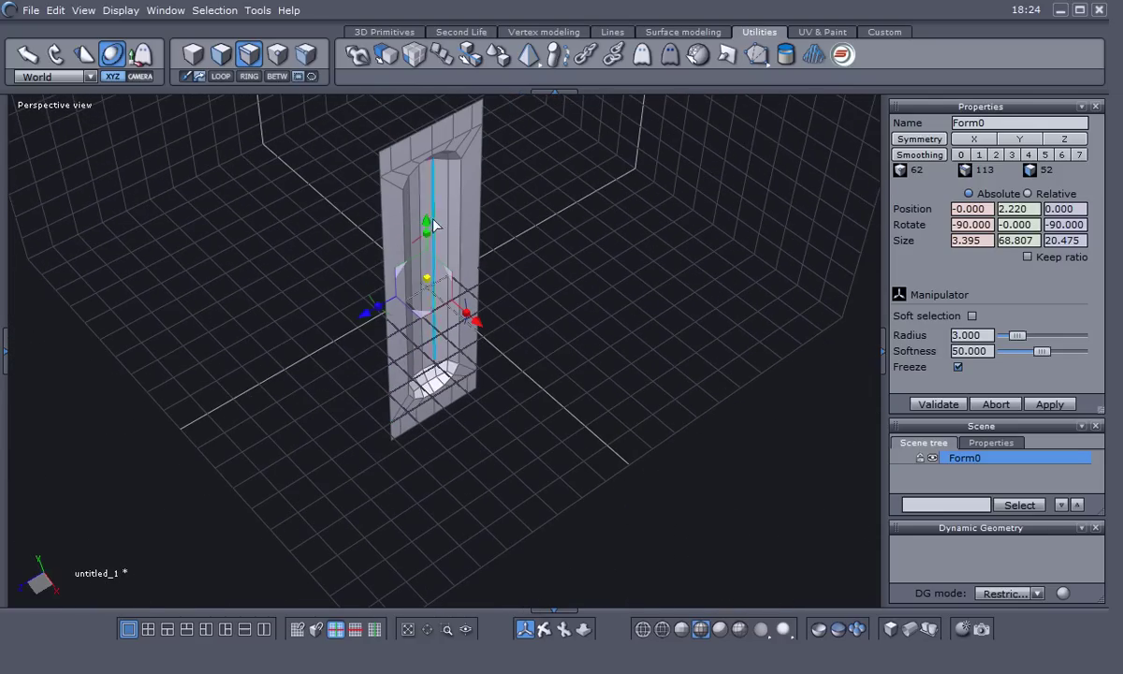
left_click_drag(426, 224, 426, 111)
middle_click_drag(460, 368, 439, 451)
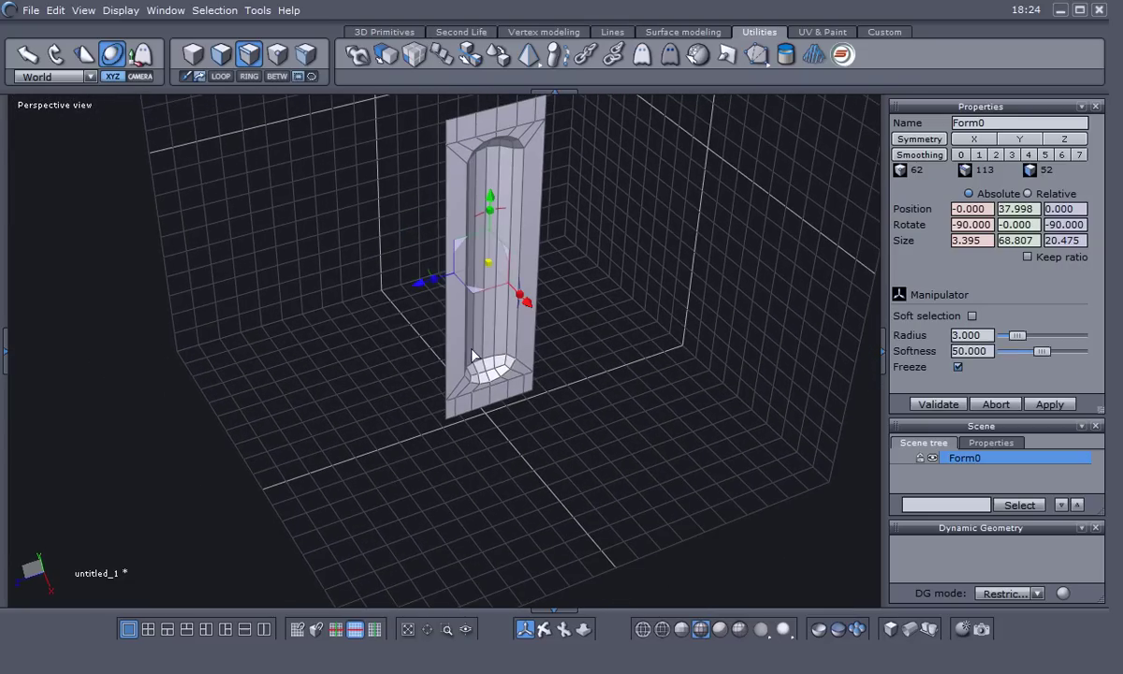
- Rotate the upright form 90 degrees about its vertical axis so its recessed side faces front, with X rotation 0
middle_click_drag(419, 399, 352, 613)
key("2")
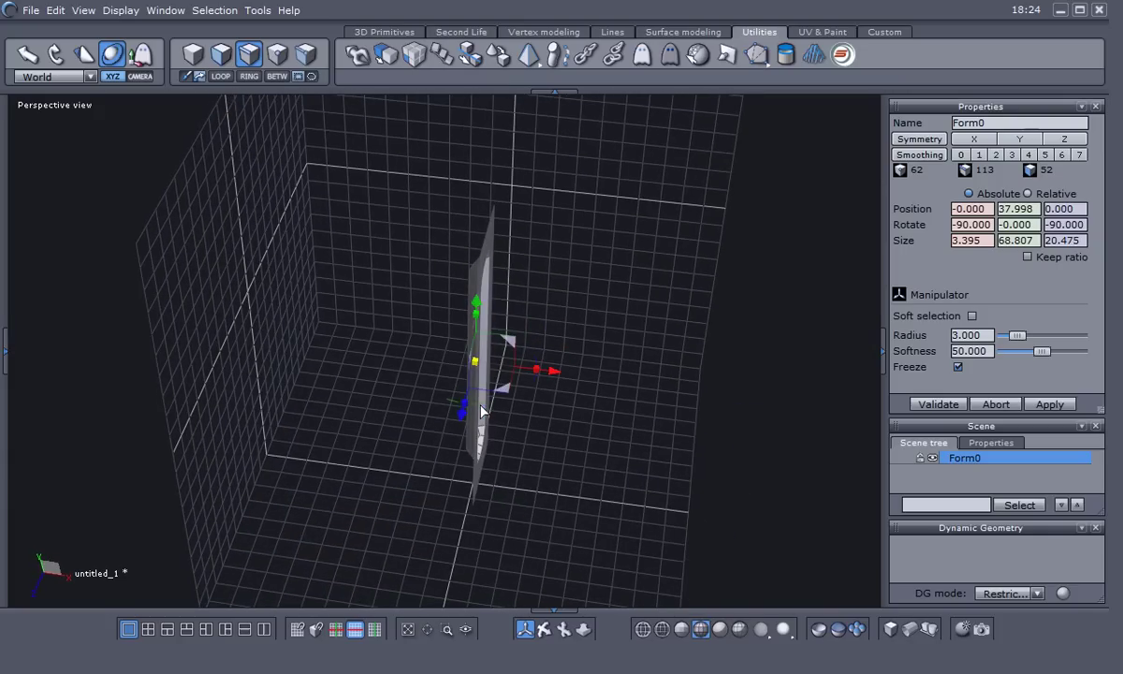
left_click_drag(481, 406, 291, 325)
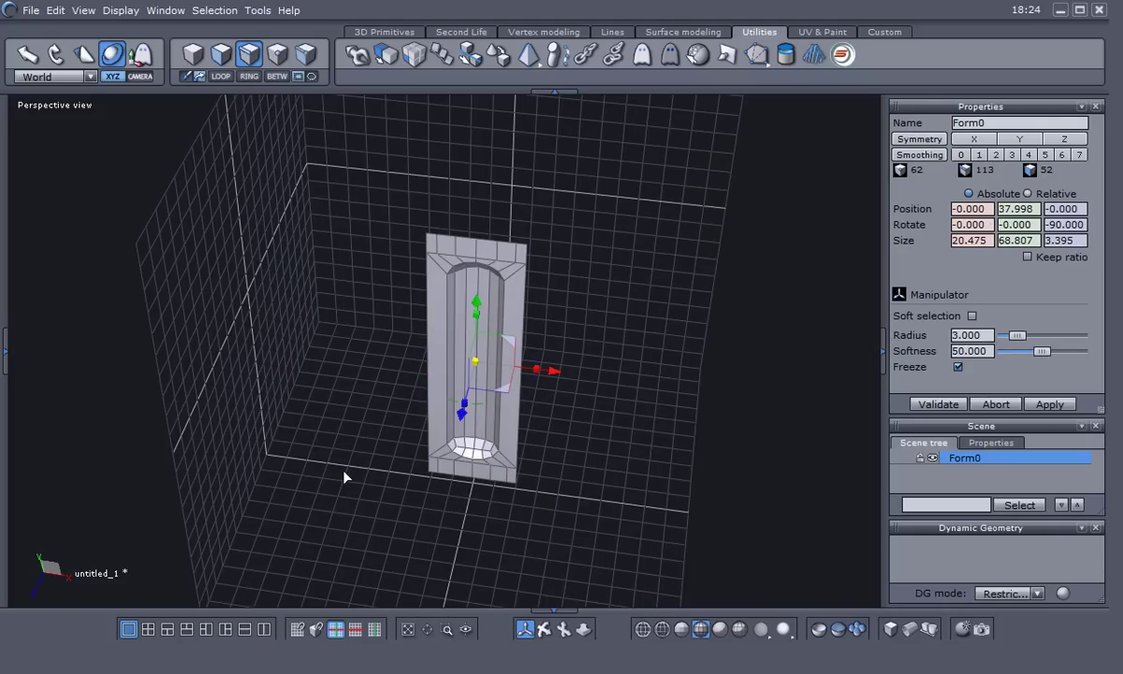
- Scale the upright form down uniformly to about 12.461 by 41.874 by 2.066
key("2")
middle_click_drag(364, 457, 329, 486)
left_click_drag(446, 376, 389, 407)
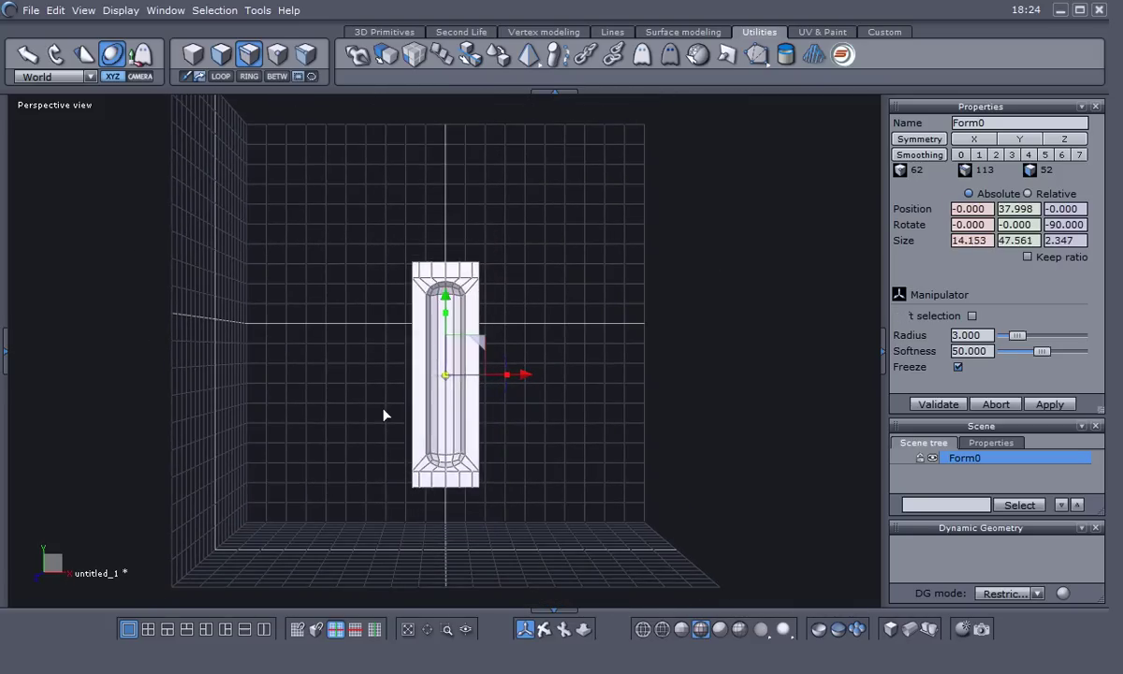
- Try moving the form sideways and down to about X -28.733, Y 21.444, and undo the move
left_click_drag(478, 371, 319, 443)
left_click_drag(528, 449, 465, 529, "alt")
scroll(369, 456, "up", 3)
middle_click_drag(368, 456, 403, 467)
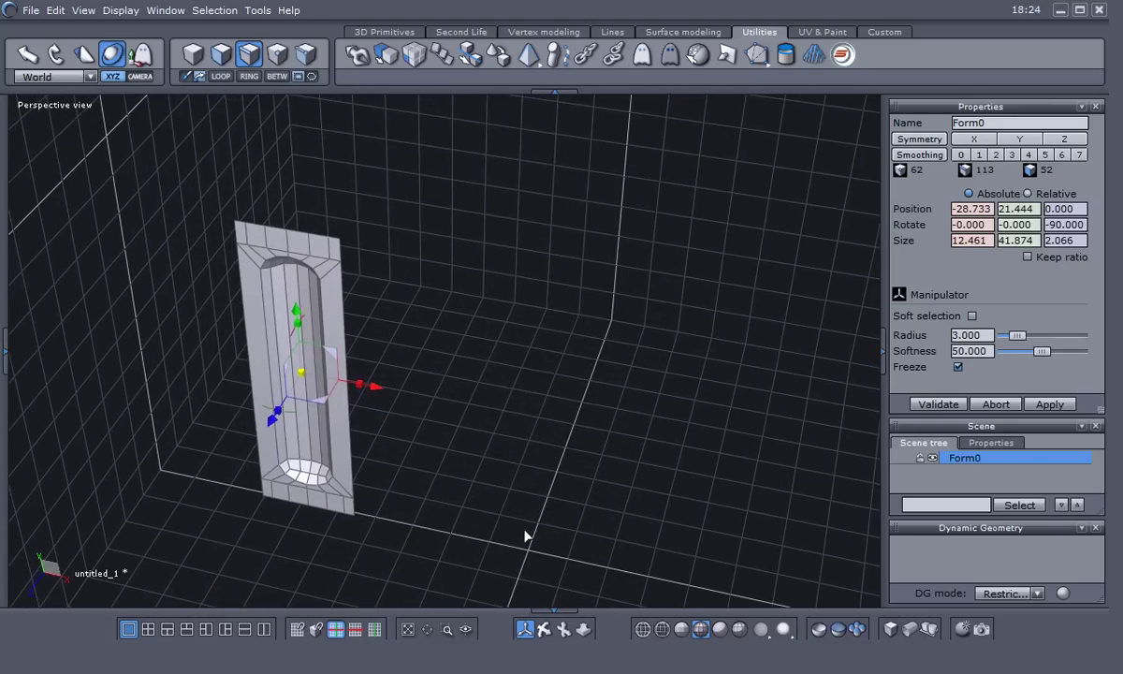
key("ctrl+z")
middle_click_drag(661, 466, 580, 467)
scroll(602, 485, "down", 2)
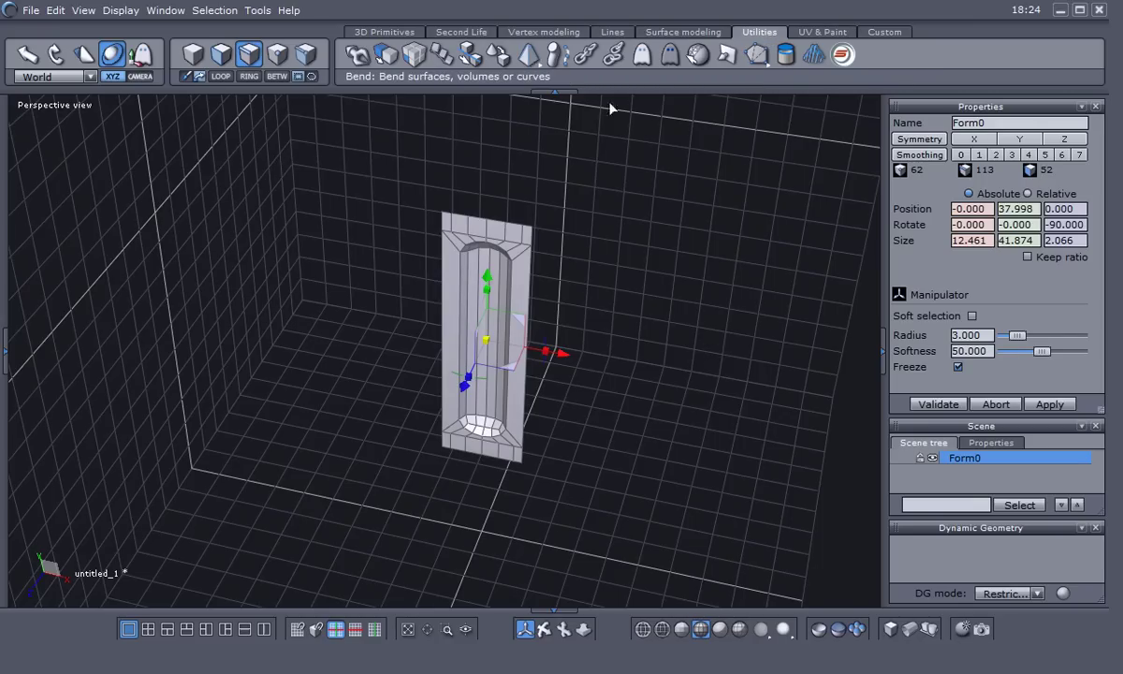
- Try the Bend deformer on the form along its first axis with a maximum angle of 10, and abort it
left_click(530, 58)
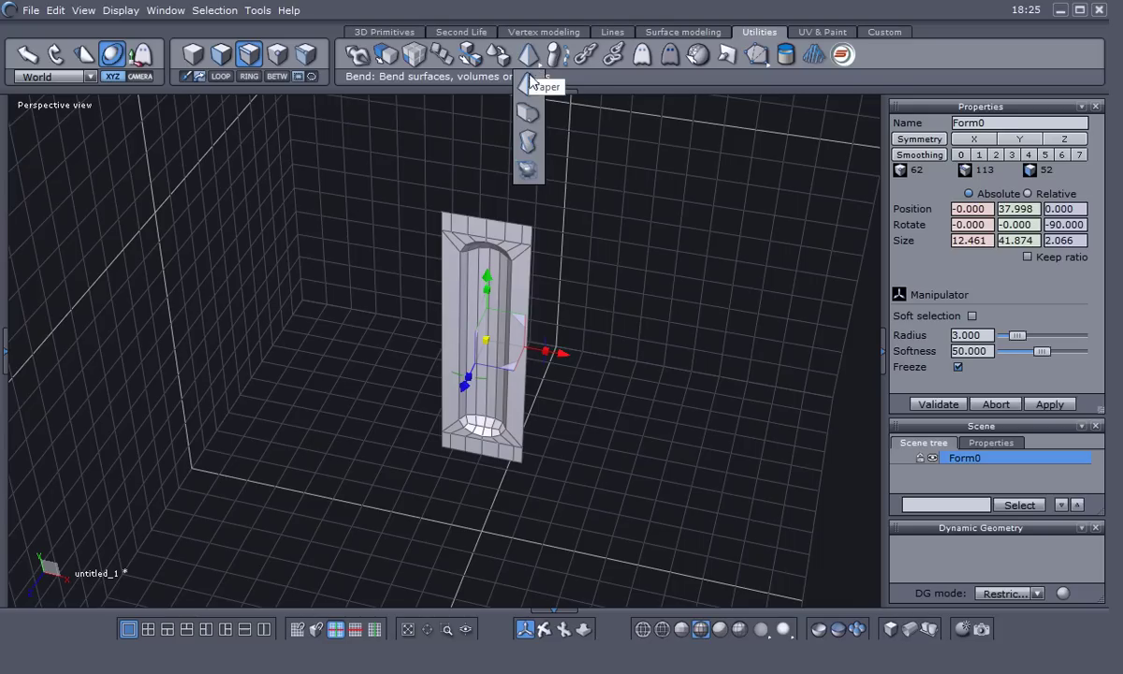
left_click(529, 56)
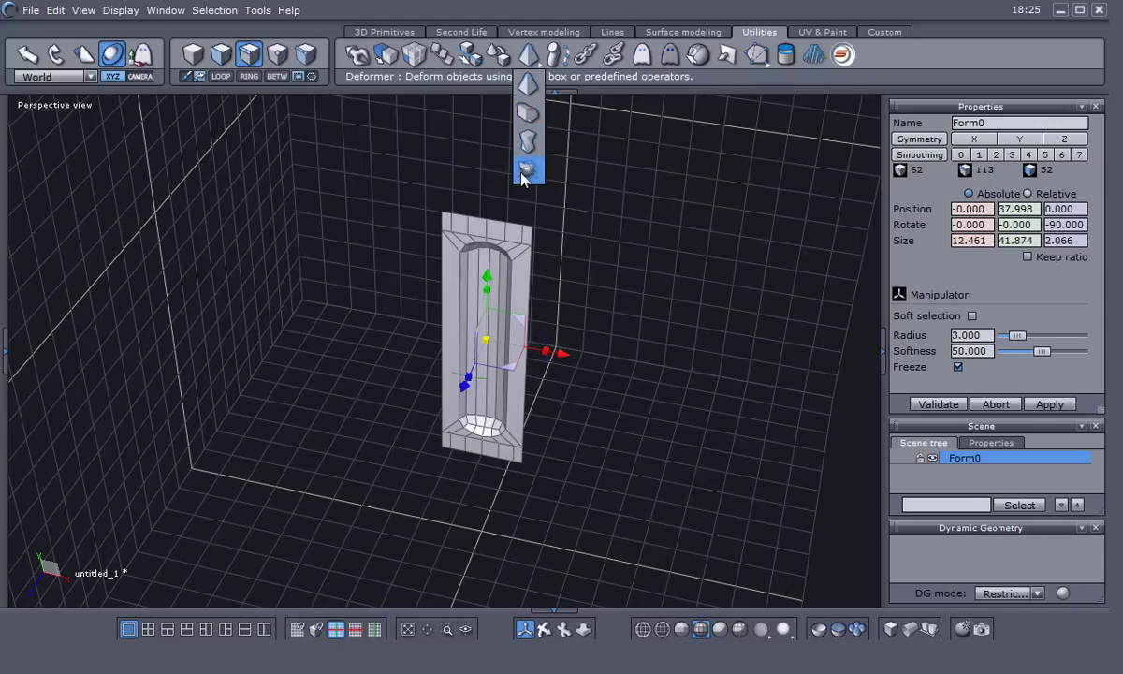
left_click(530, 115)
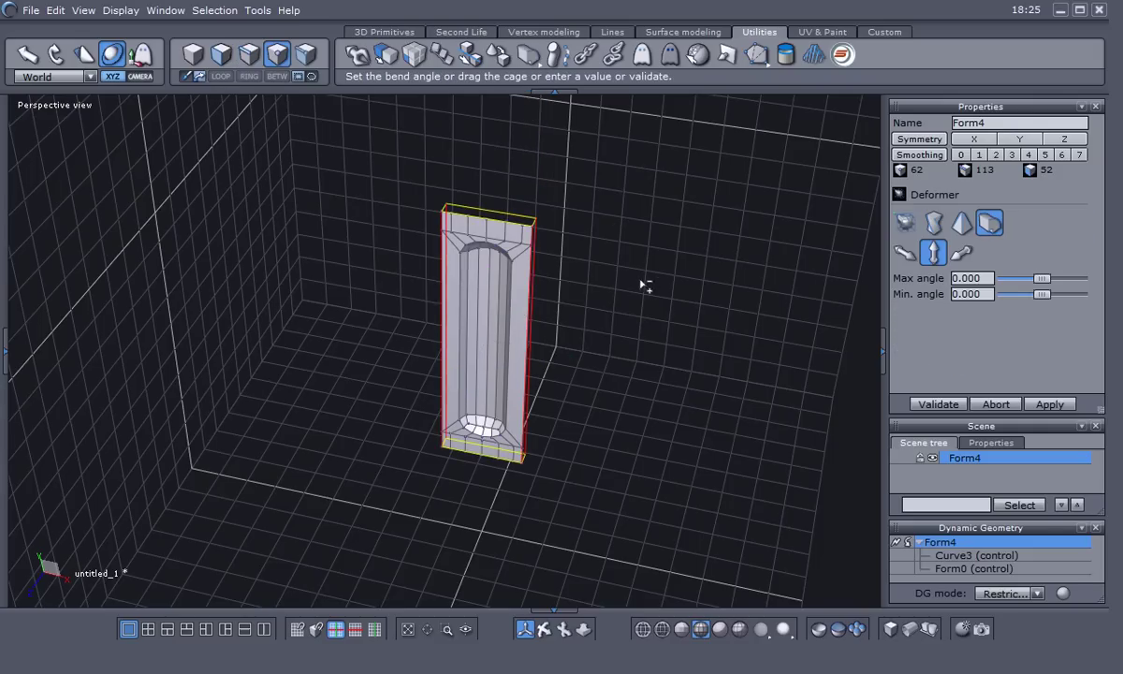
left_click(906, 256)
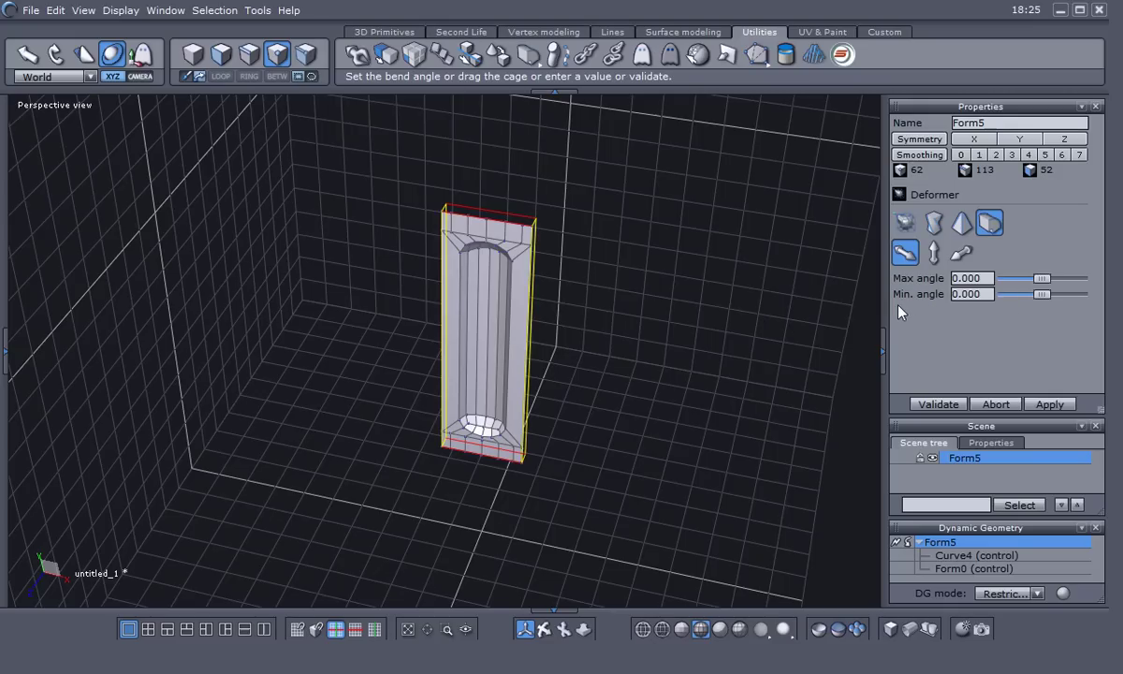
left_click(985, 278)
type("10")
key("Return")
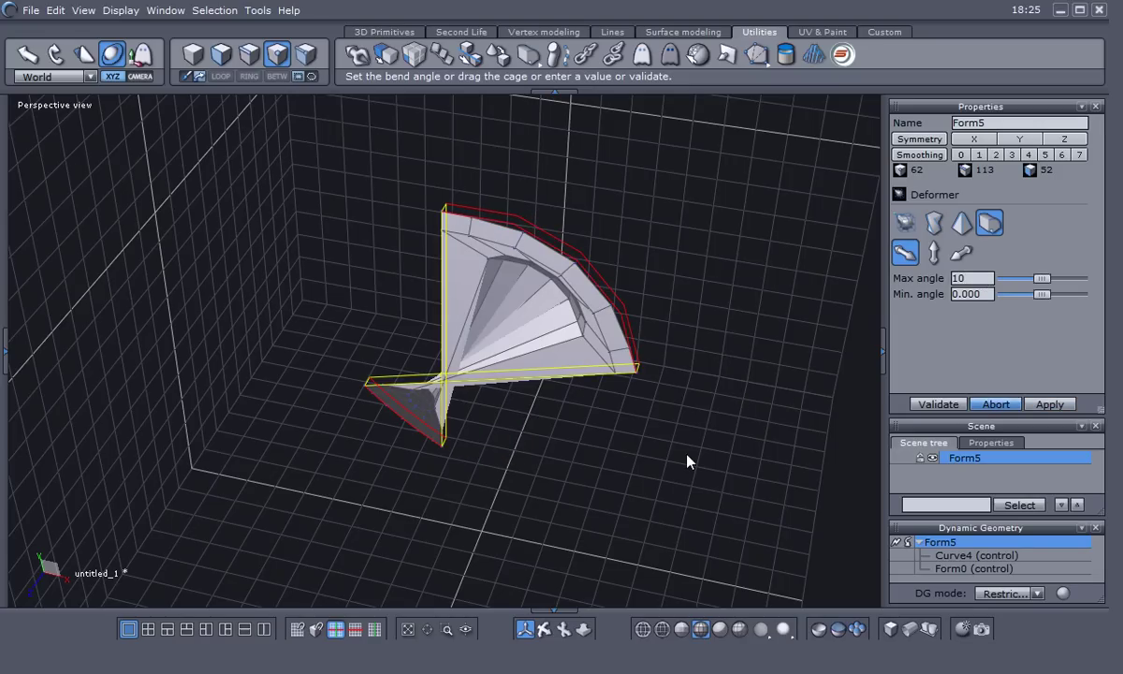
key("Escape")
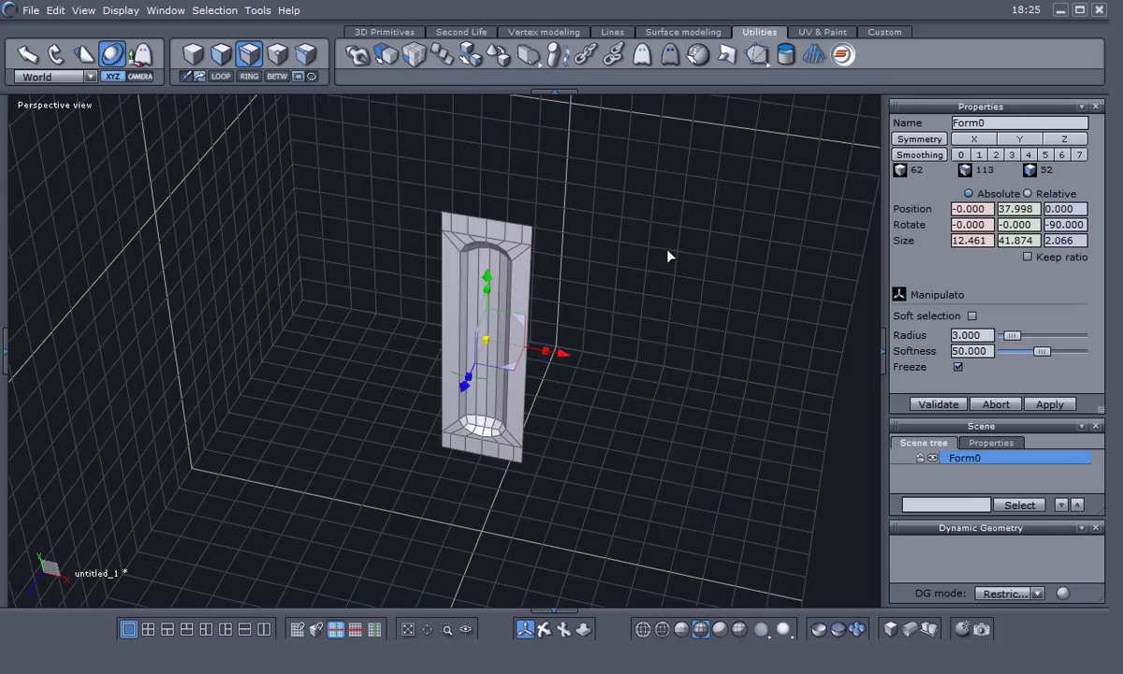
- Try the Bend deformer on the form twice along its first axis with a maximum angle of 10, aborting each attempt
left_click(529, 54)
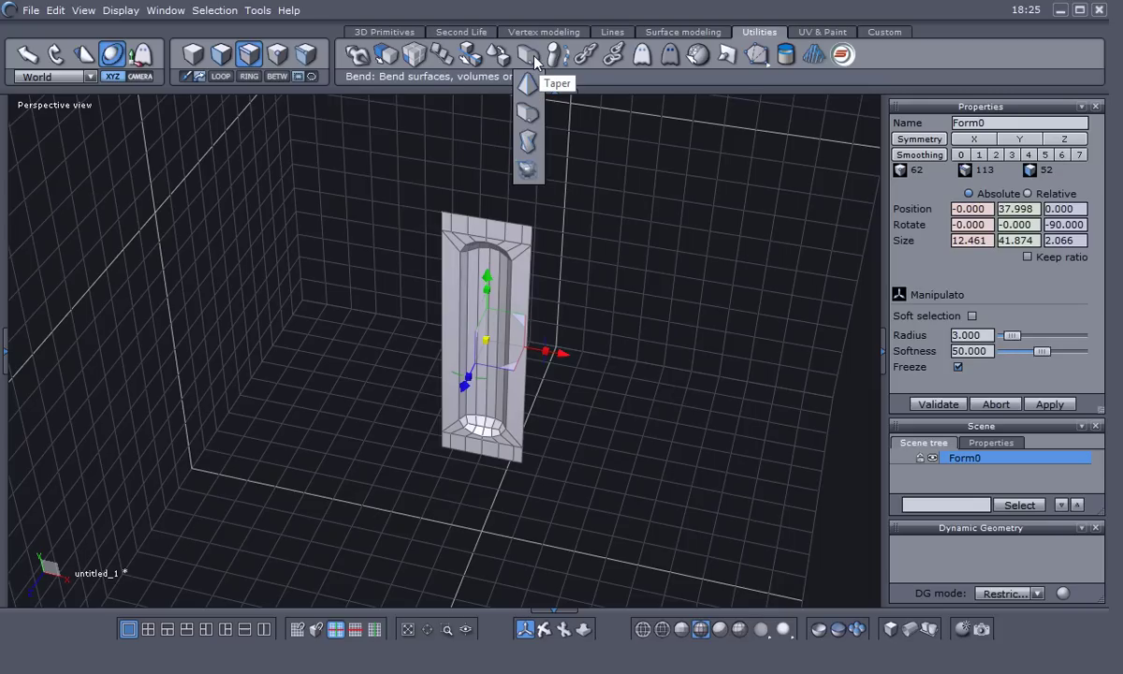
left_click(530, 120)
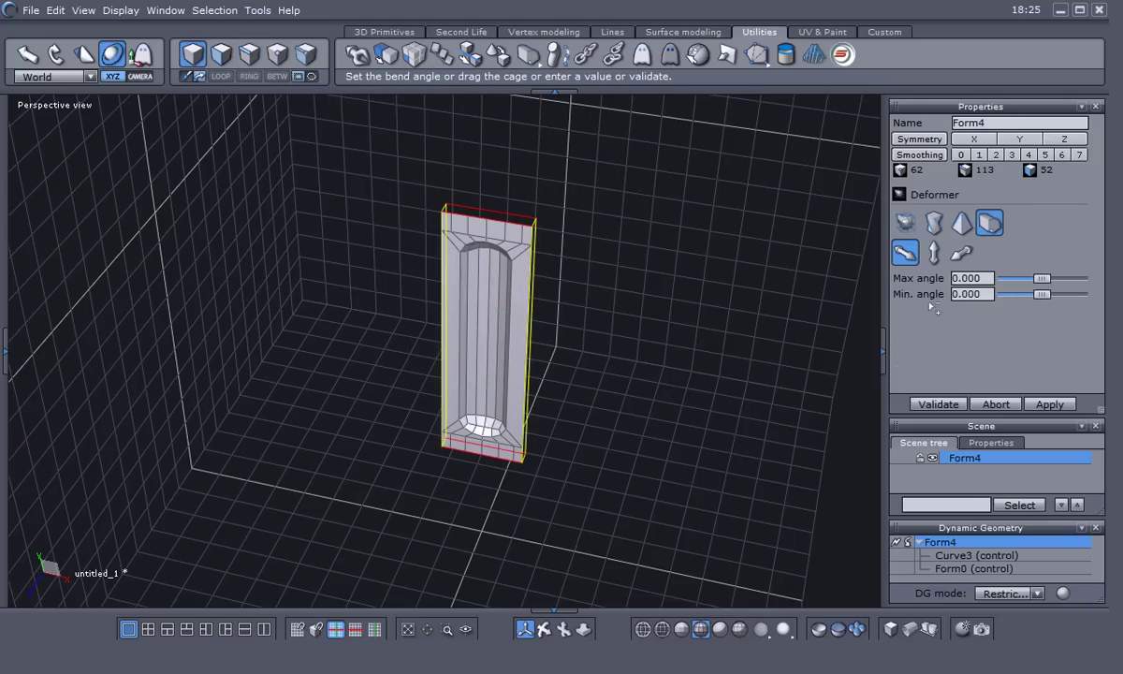
left_click(989, 278)
type("10")
key("Return")
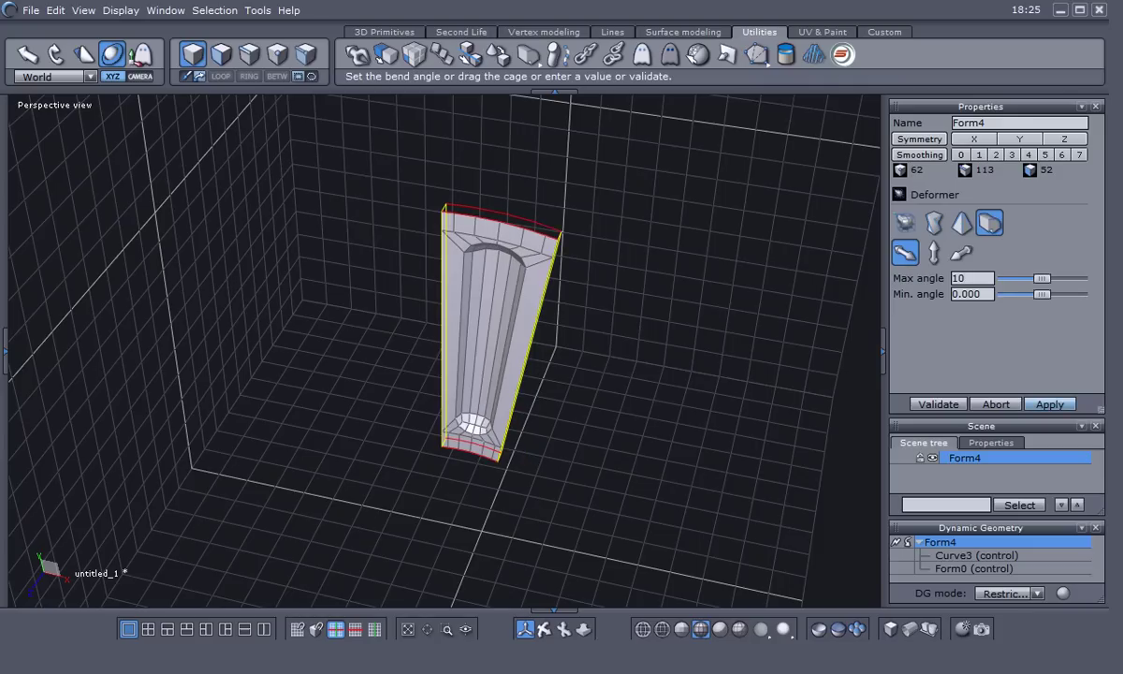
left_click(994, 405)
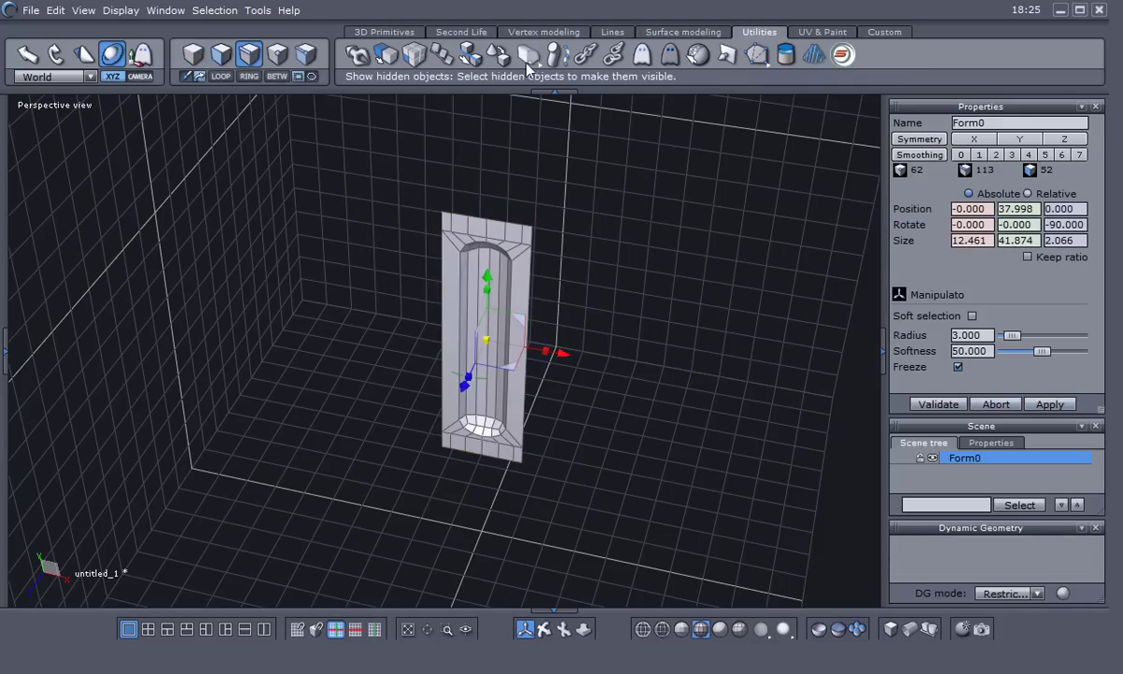
mouse_move(529, 57)
left_click(532, 114)
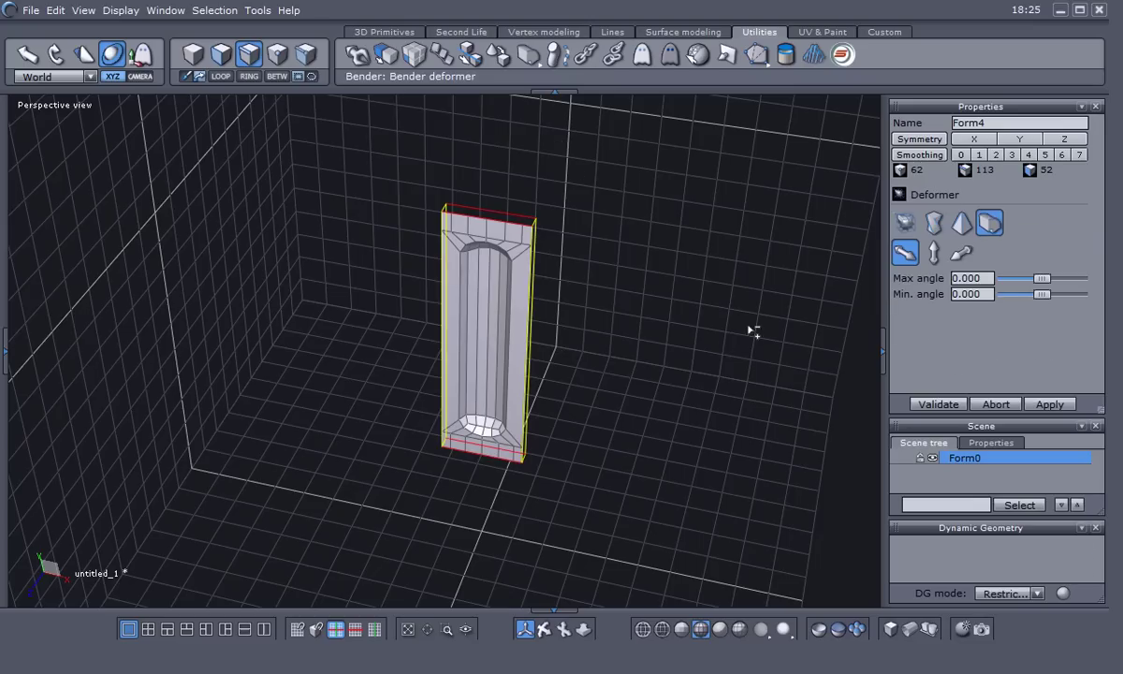
left_click(989, 278)
type("10")
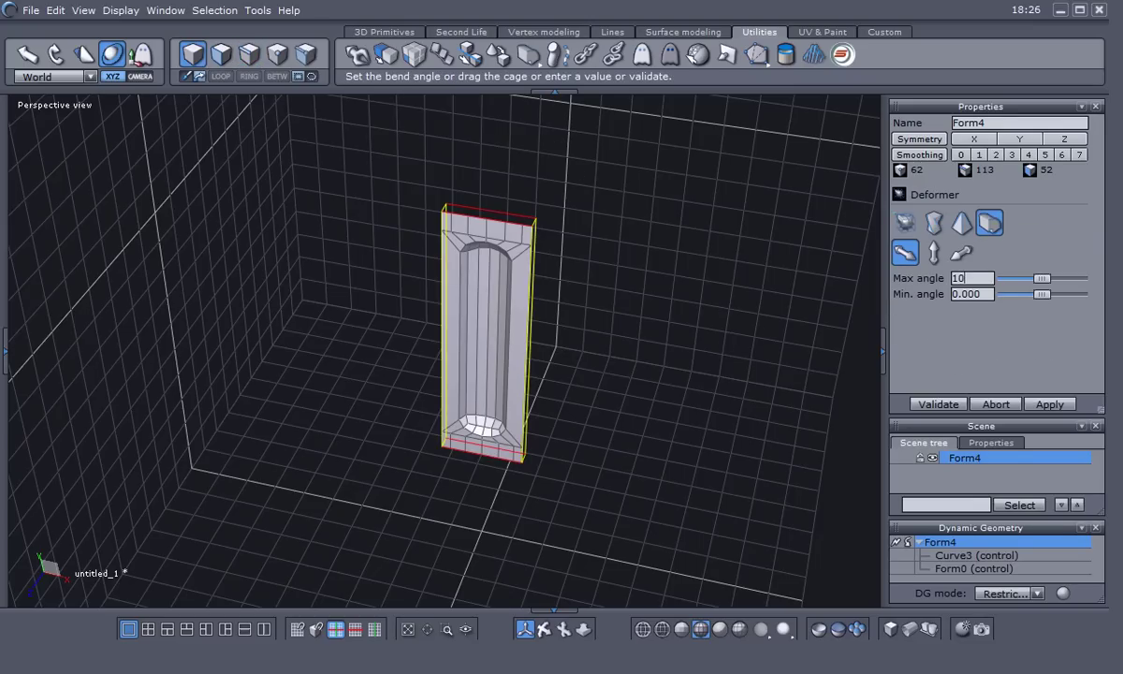
key("Return")
left_click(994, 405)
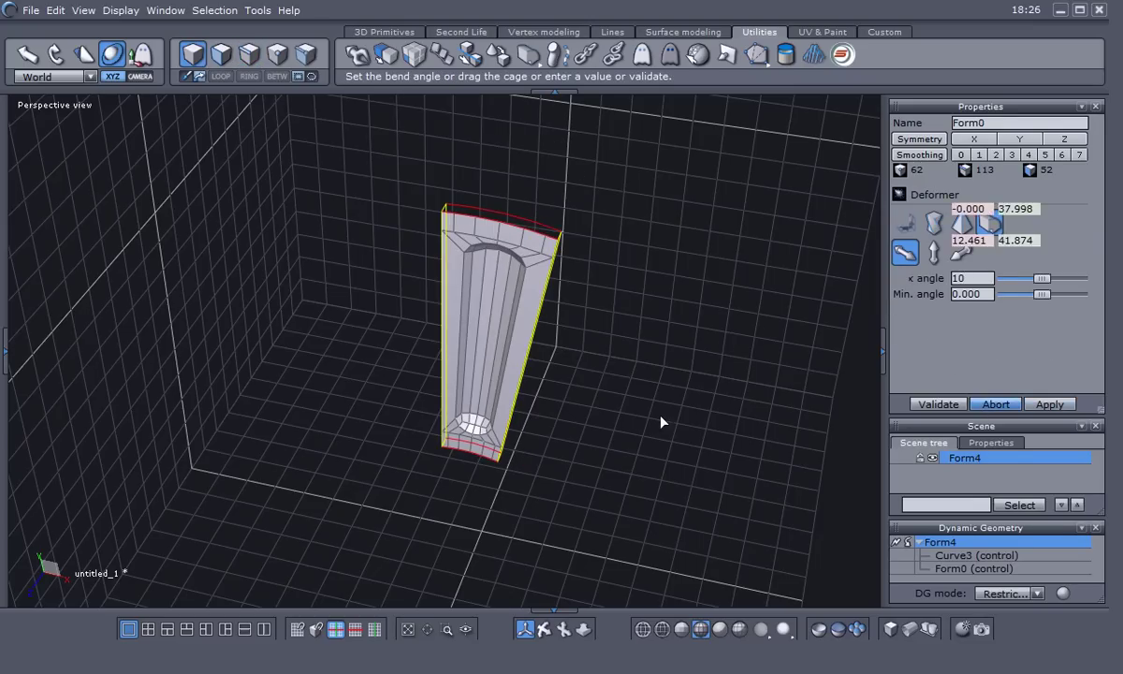
- Try bending the form along its first axis with a maximum angle of 10, switch the deformer to the vertical axis, and abort it
middle_click_drag(664, 413, 647, 392)
right_click(646, 392)
left_click(689, 368)
middle_click_drag(599, 435, 567, 458)
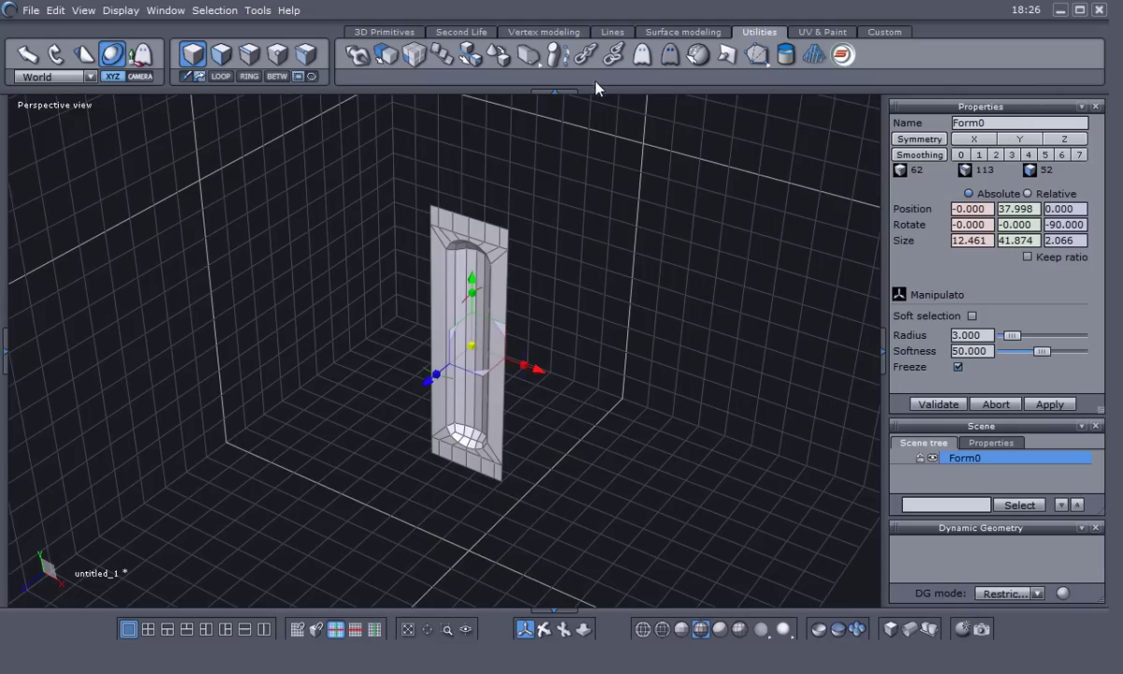
left_click(533, 60)
left_click(533, 116)
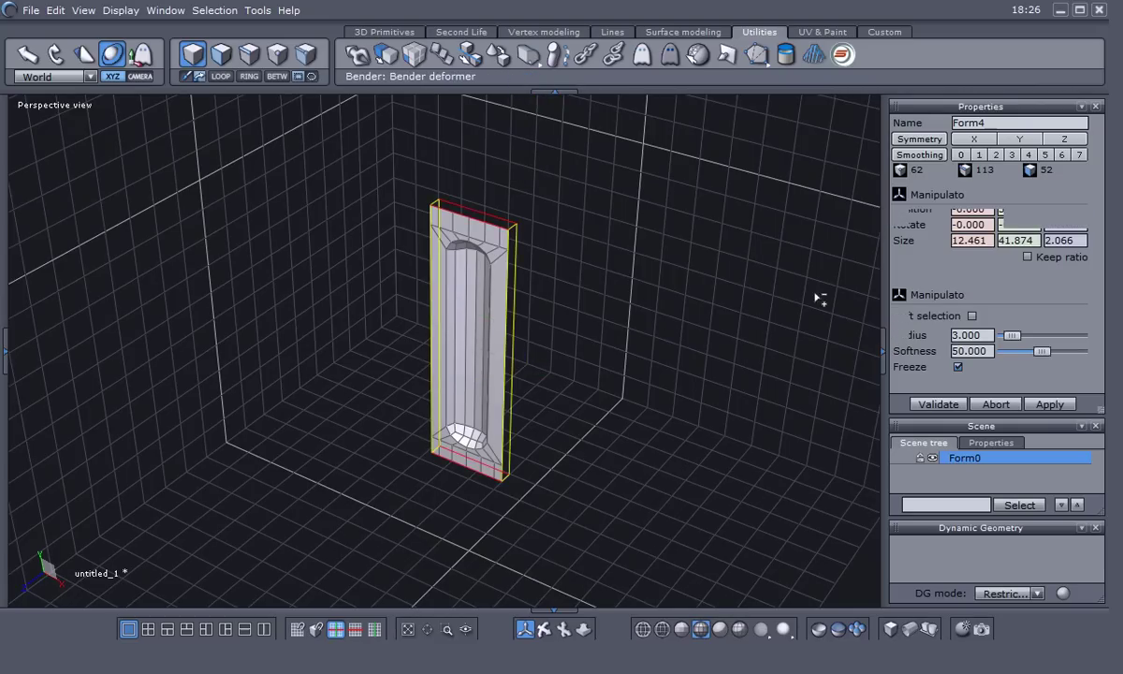
double_click(987, 278)
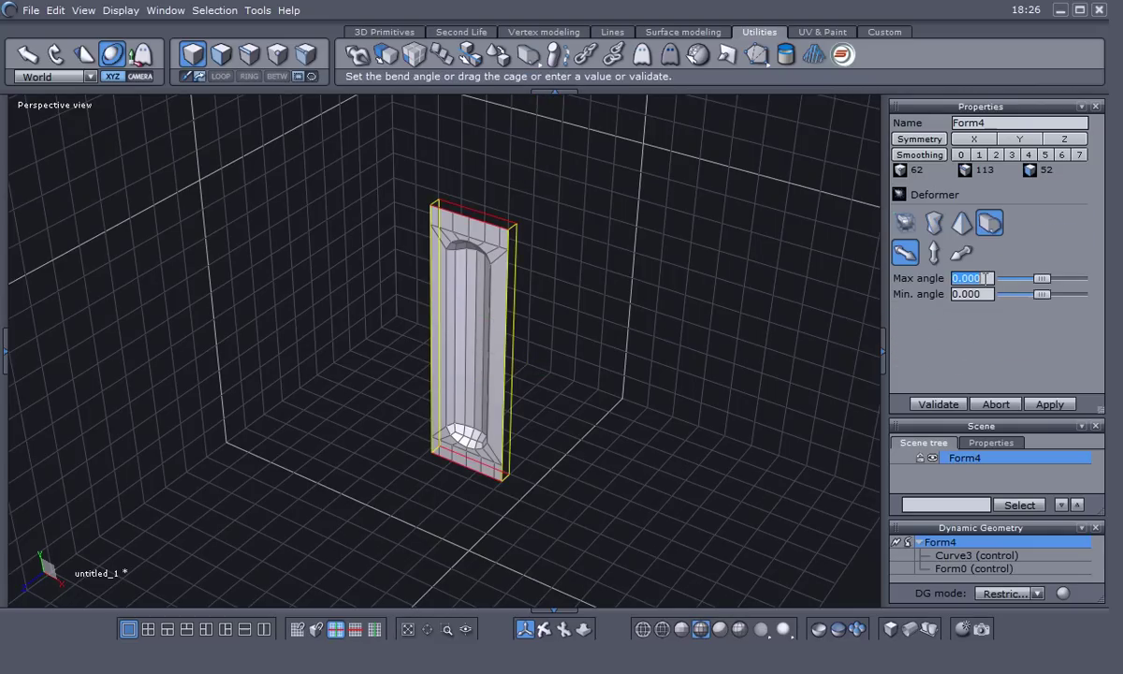
type("10")
key("Return")
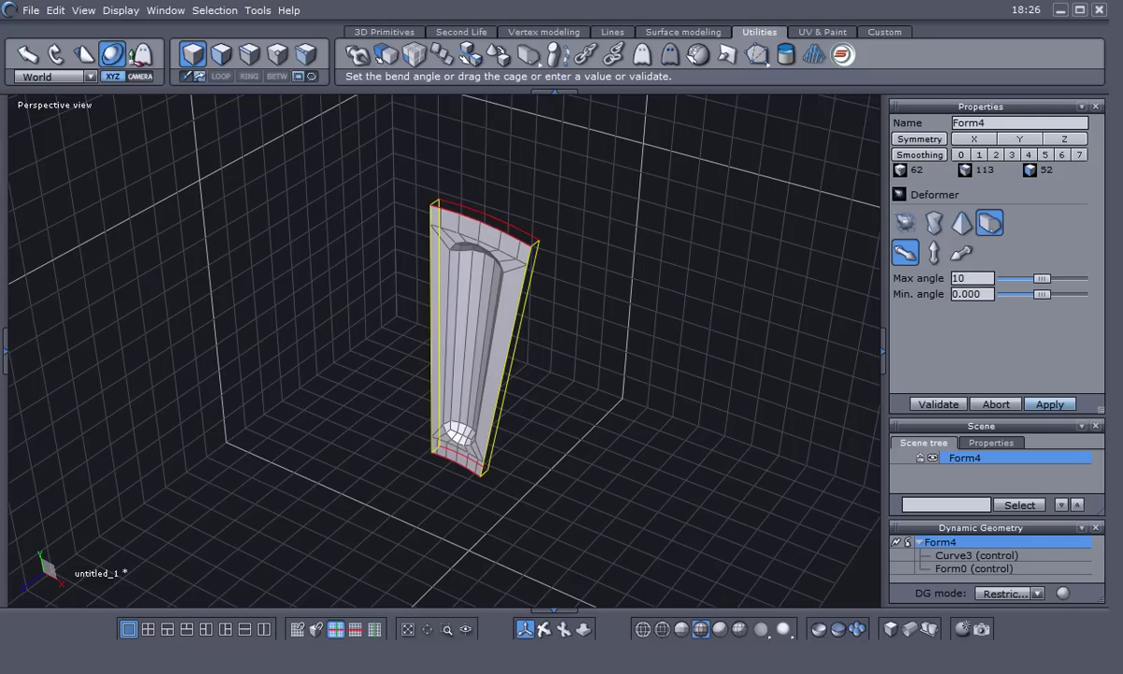
left_click(933, 258)
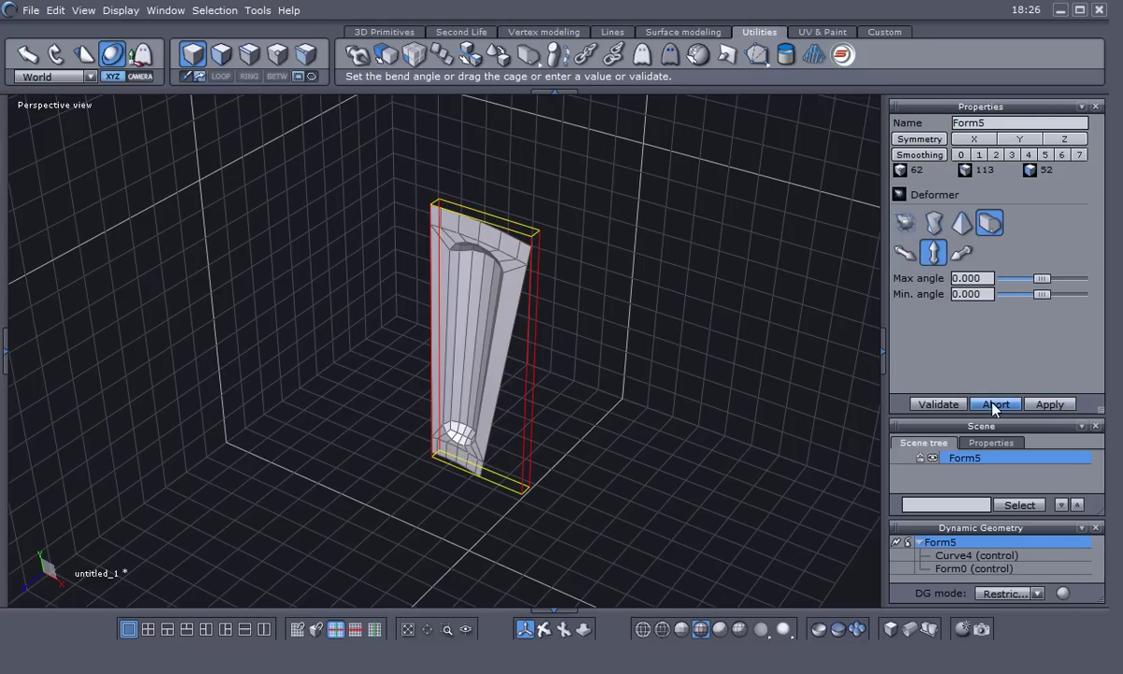
key("Escape")
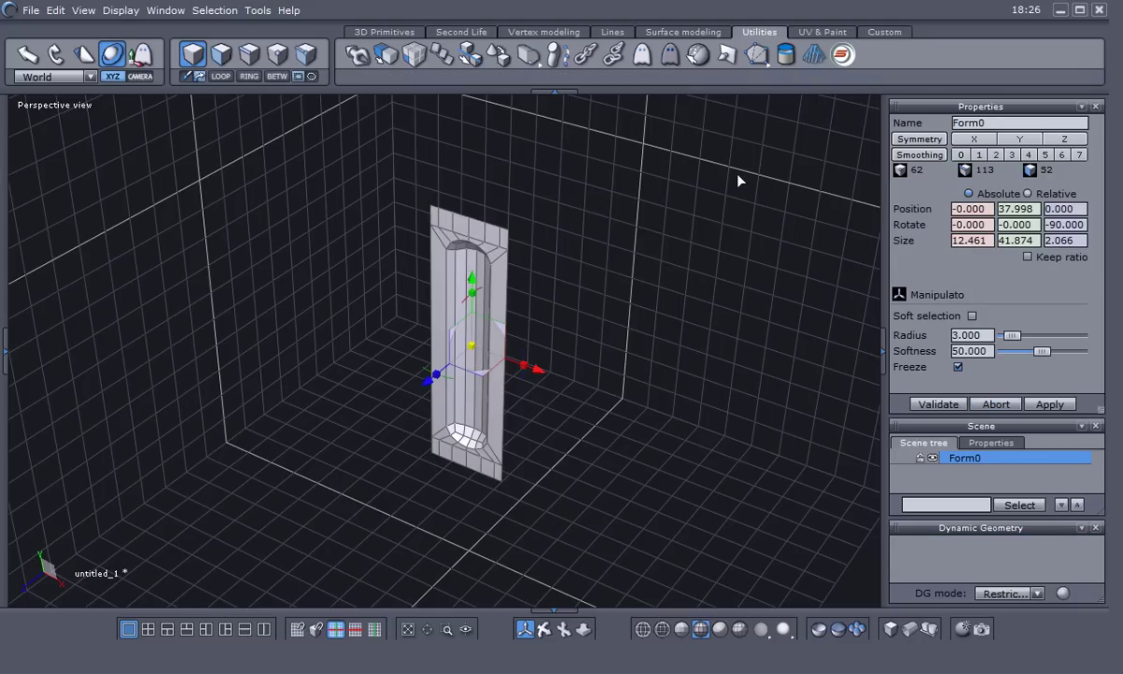
- Restart the Bend deformer, switch it to the first axis, try a maximum angle of 10, and abort it
mouse_move(528, 58)
left_click(529, 112)
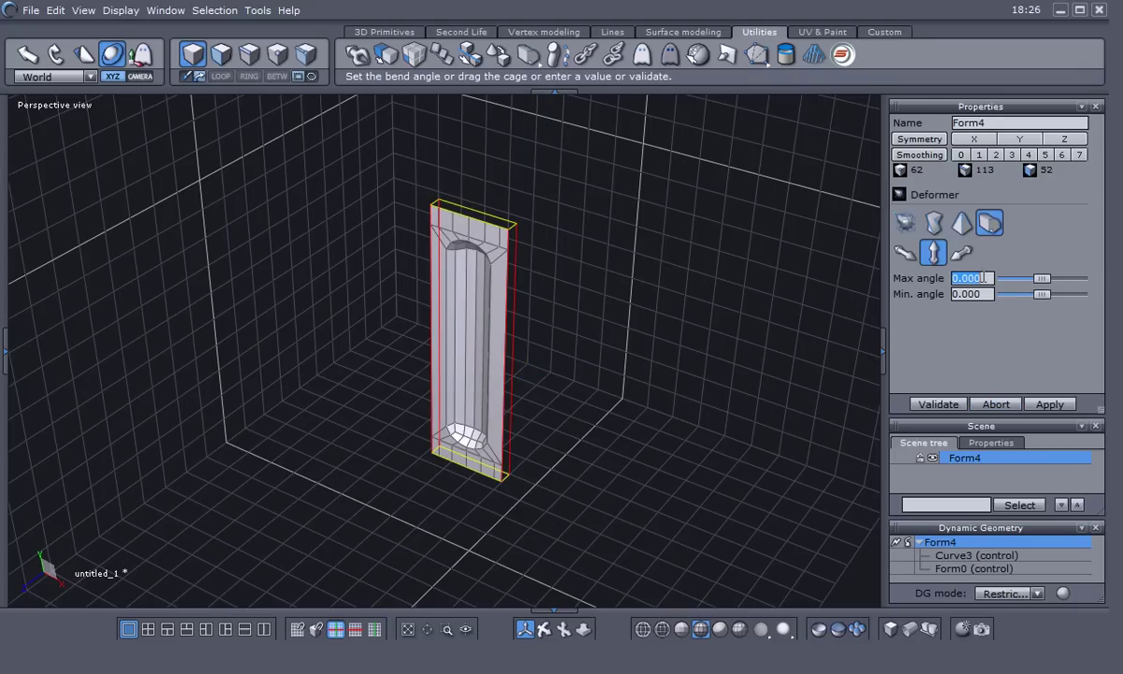
left_click(906, 256)
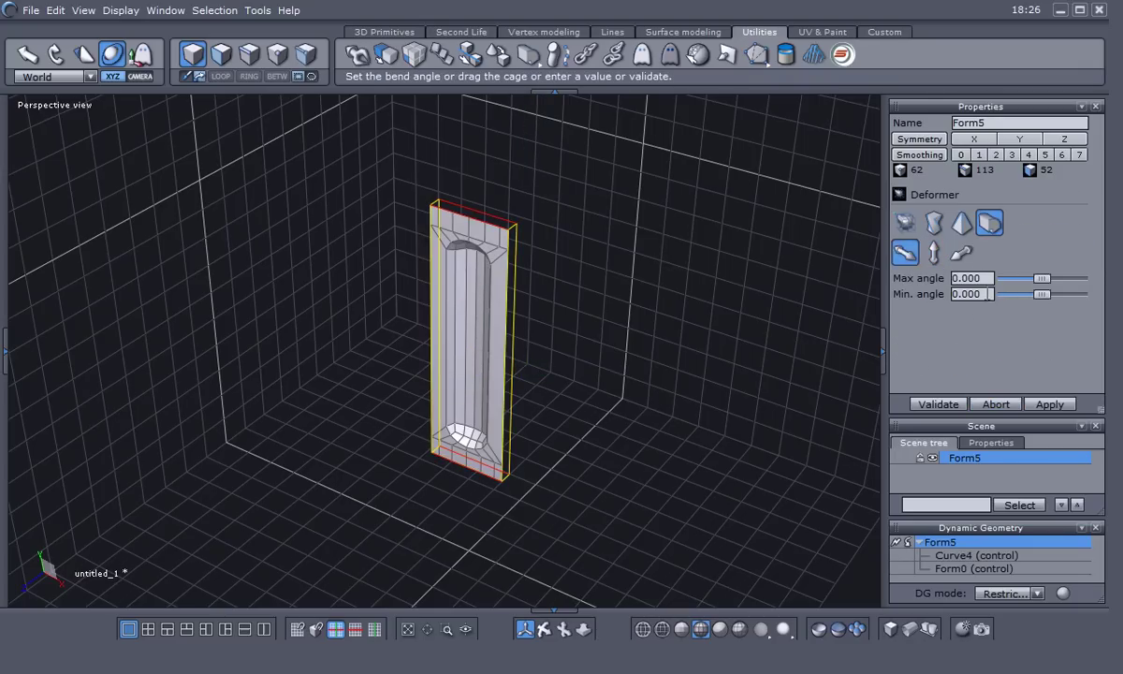
left_click(985, 278)
type("10")
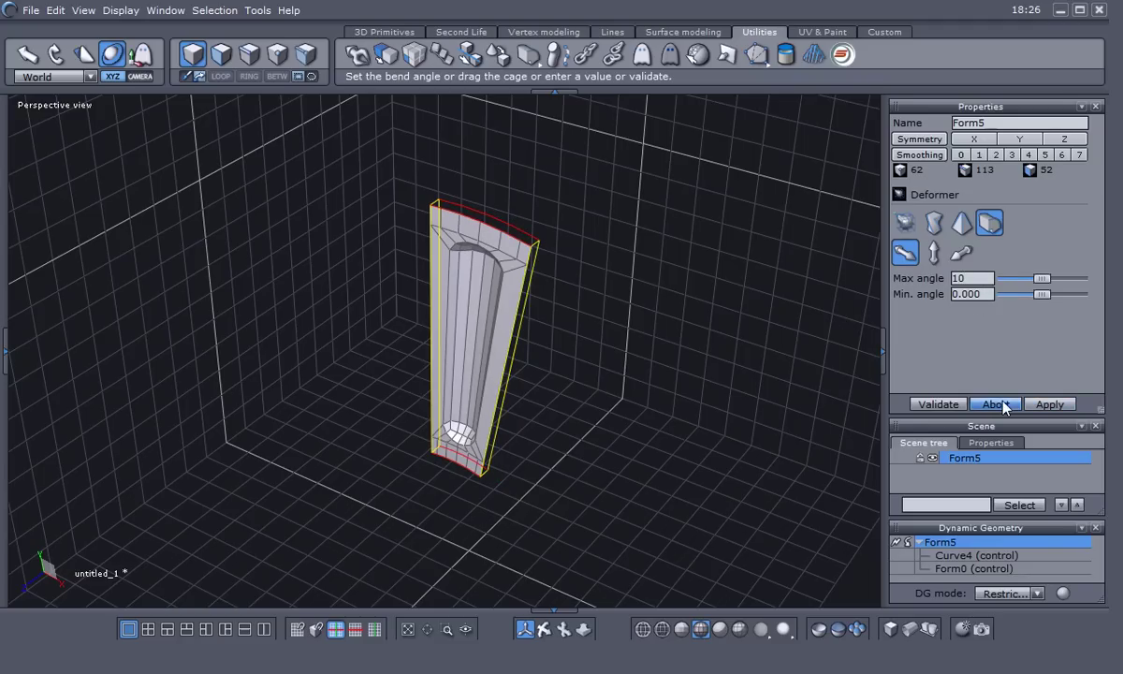
key("Escape")
- Apply the Bend deformer to the form along its first axis with a maximum angle of 10
middle_click_drag(665, 406, 571, 291)
scroll(572, 301, "up", 2)
left_click(528, 55)
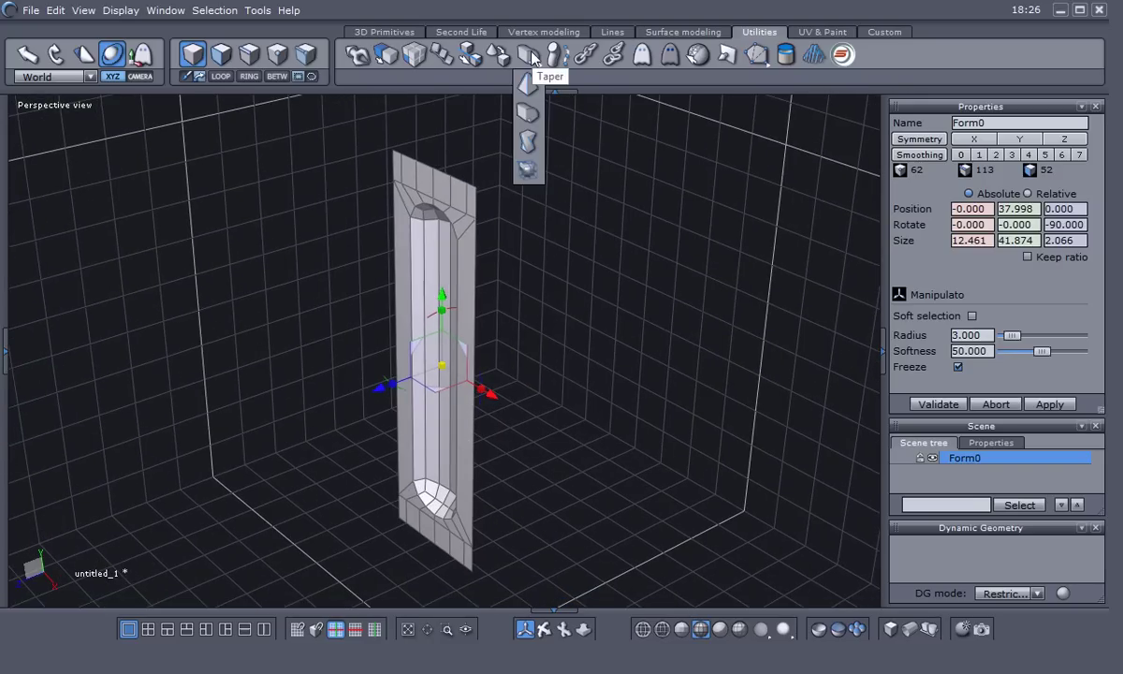
left_click(527, 114)
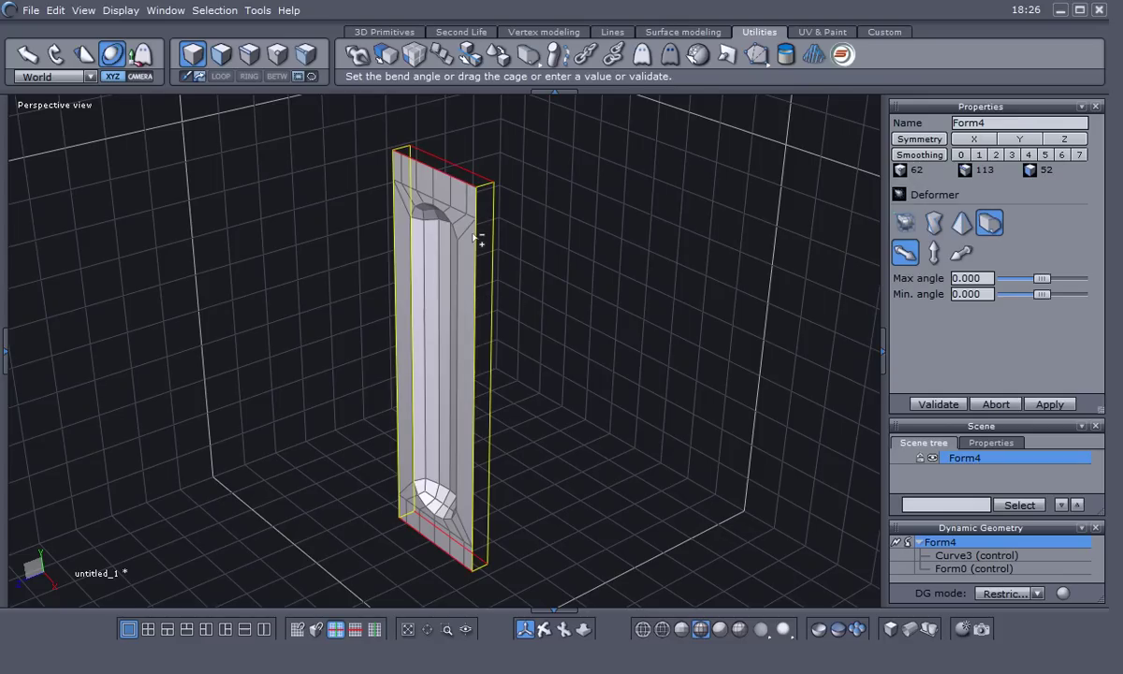
left_click(934, 254)
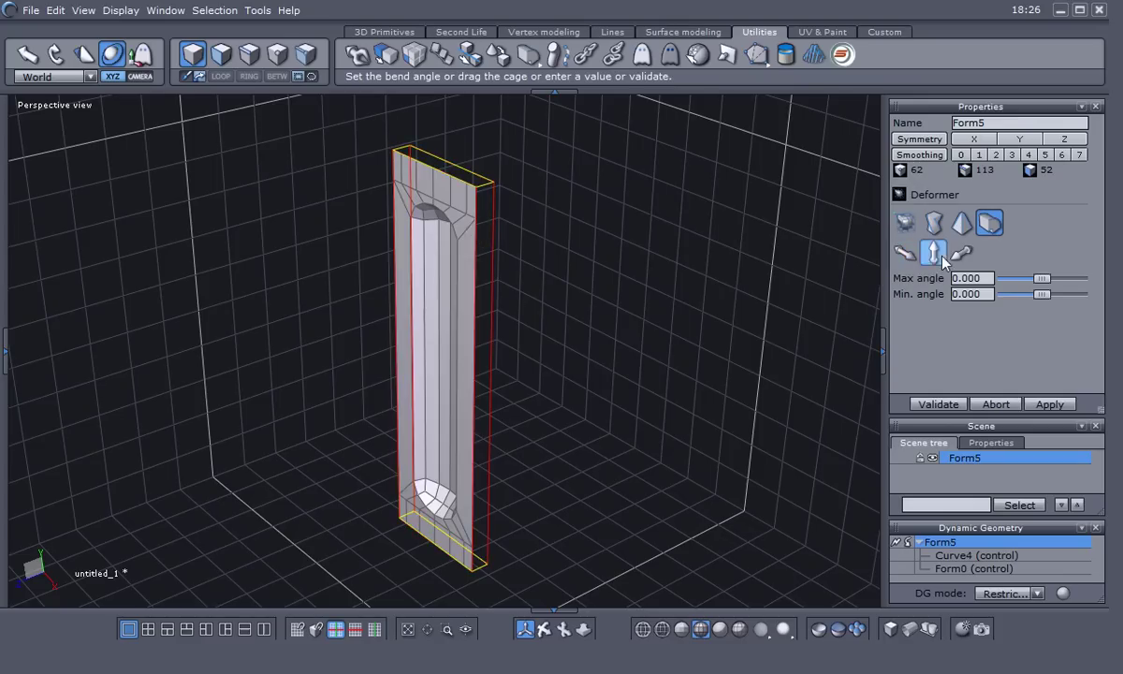
left_click(906, 255)
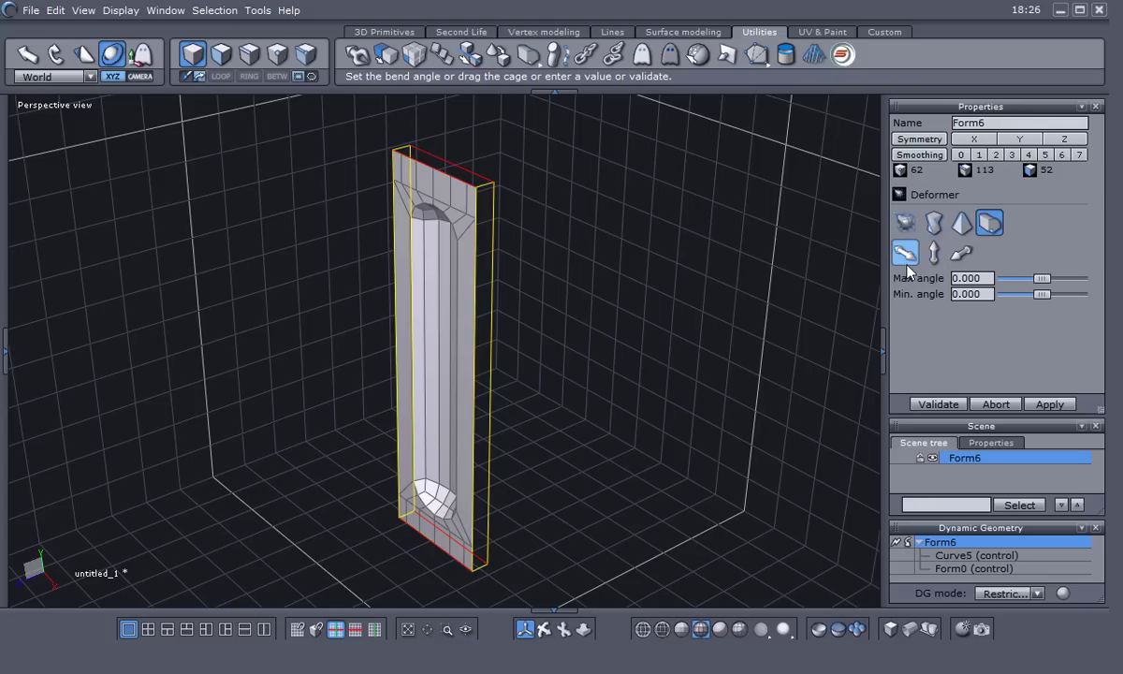
left_click(983, 278)
type("1")
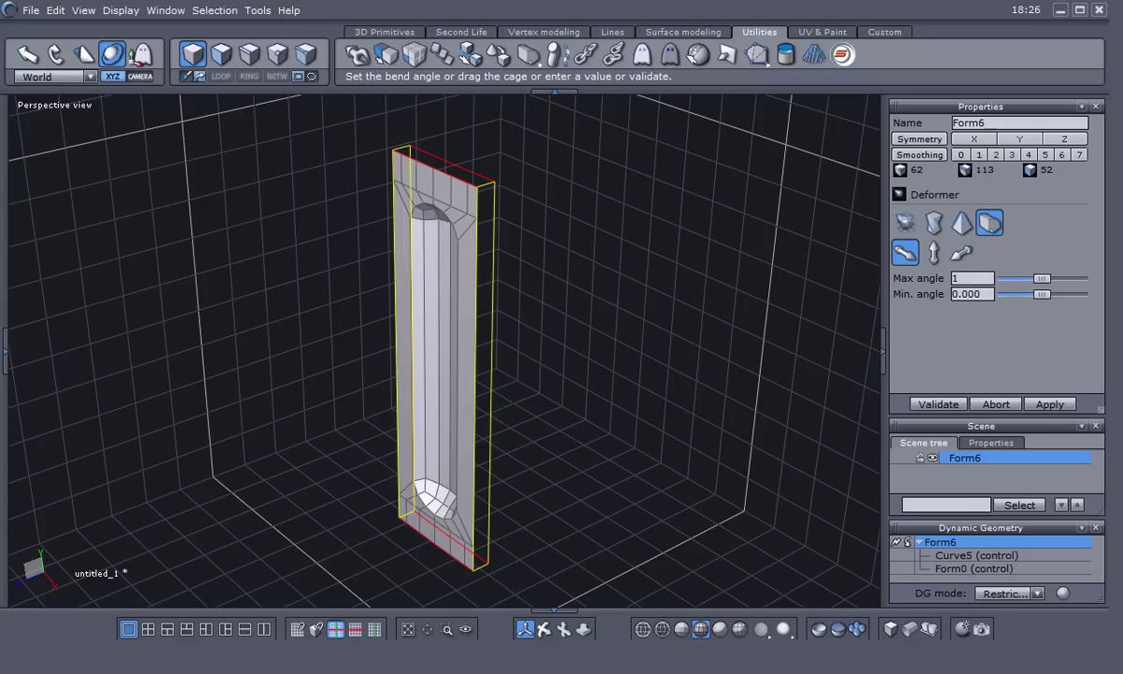
type("0")
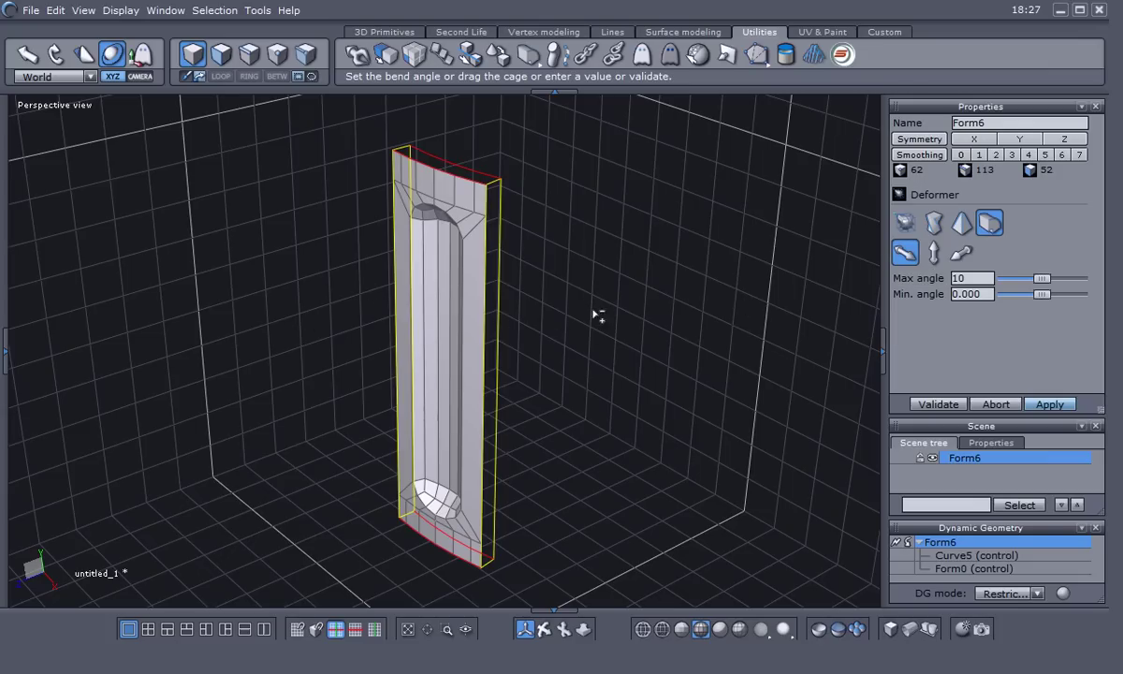
- Set the bend's minimum angle to -10 and validate the deformation
left_click(988, 294)
type("-10")
key("Return")
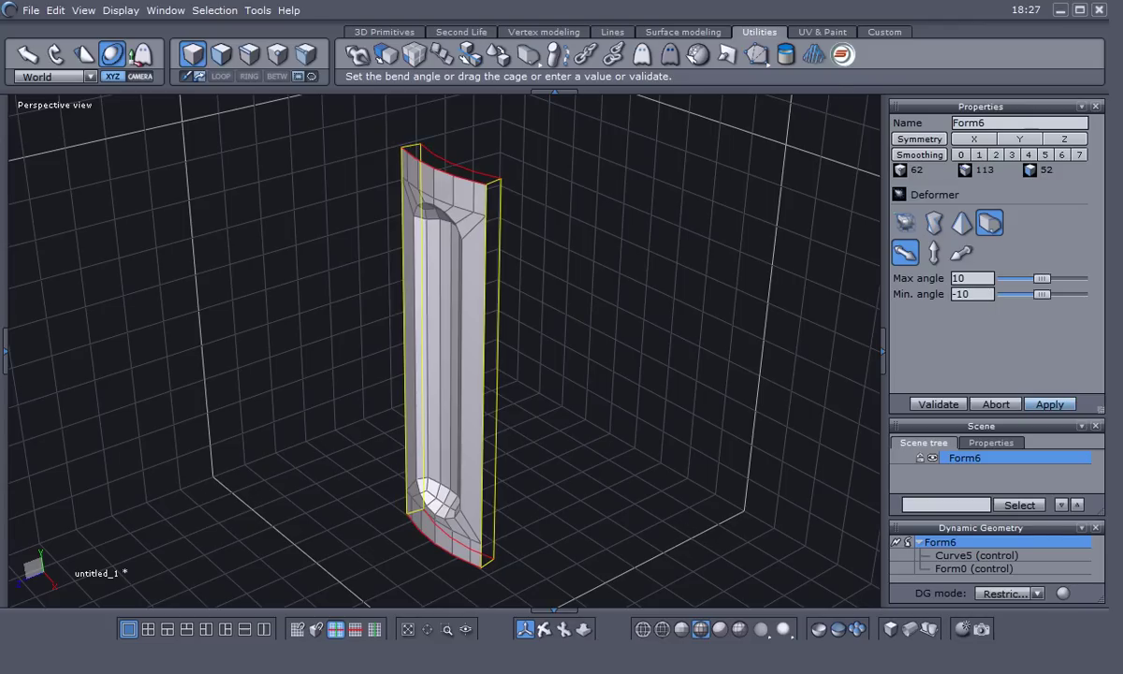
middle_click_drag(511, 416, 479, 485)
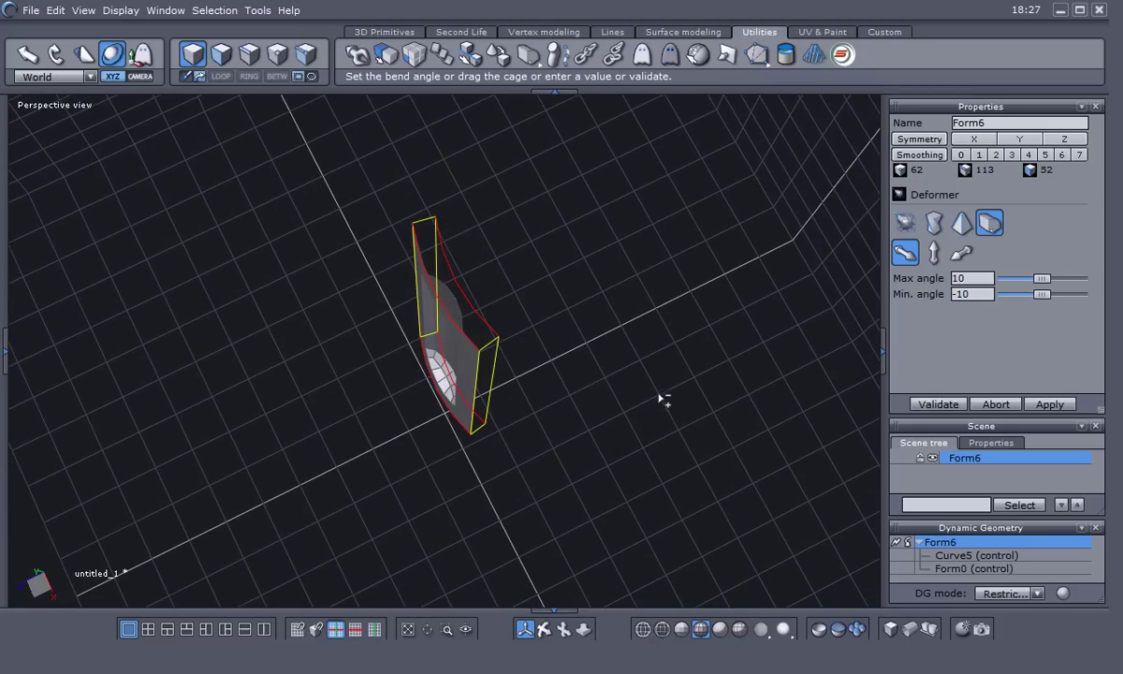
left_click(950, 405)
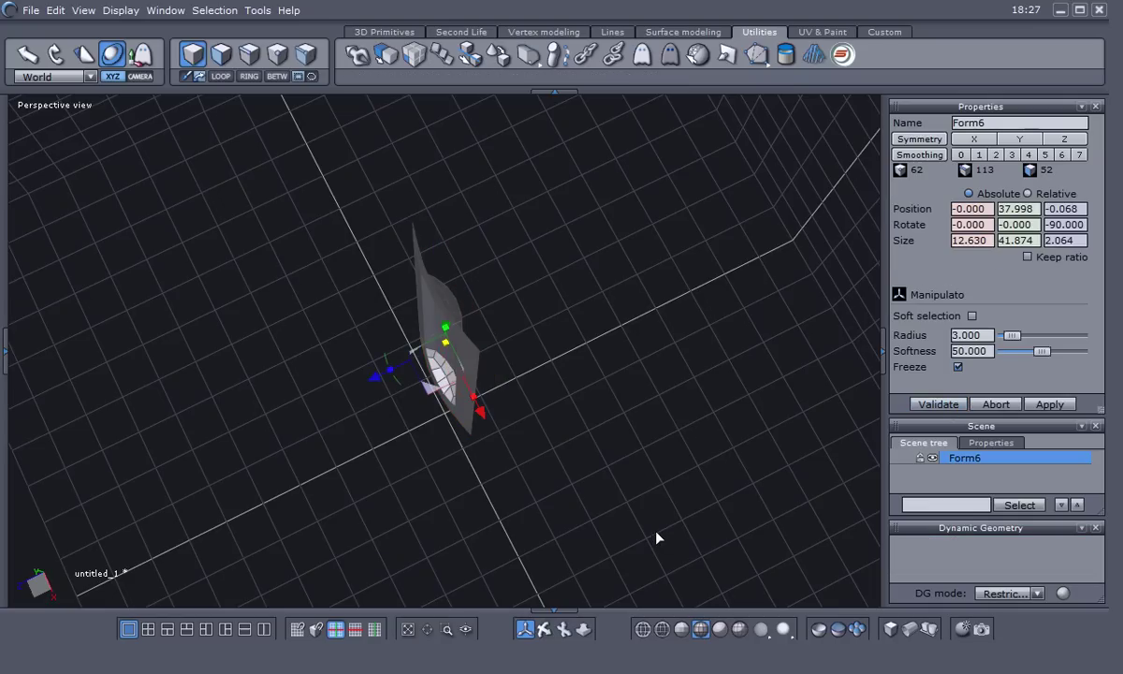
- Move the bent form sideways and down to about X -19.085, Y 22.892
right_click_drag(602, 516, 604, 470)
left_click_drag(543, 423, 436, 430)
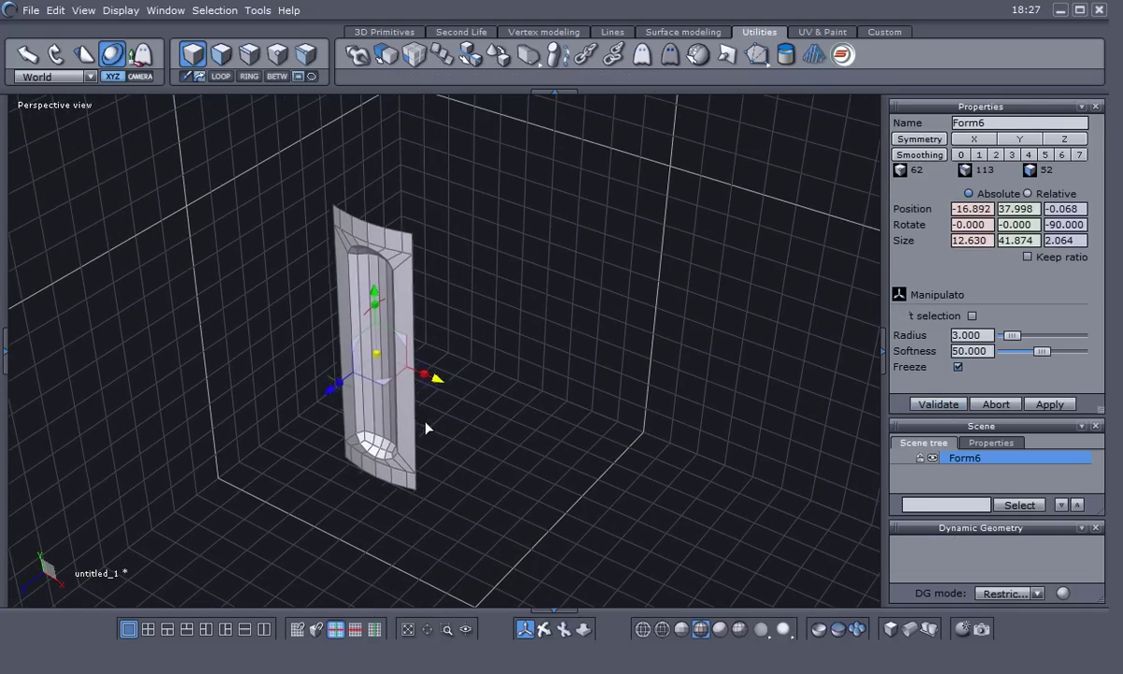
right_click_drag(528, 464, 532, 414)
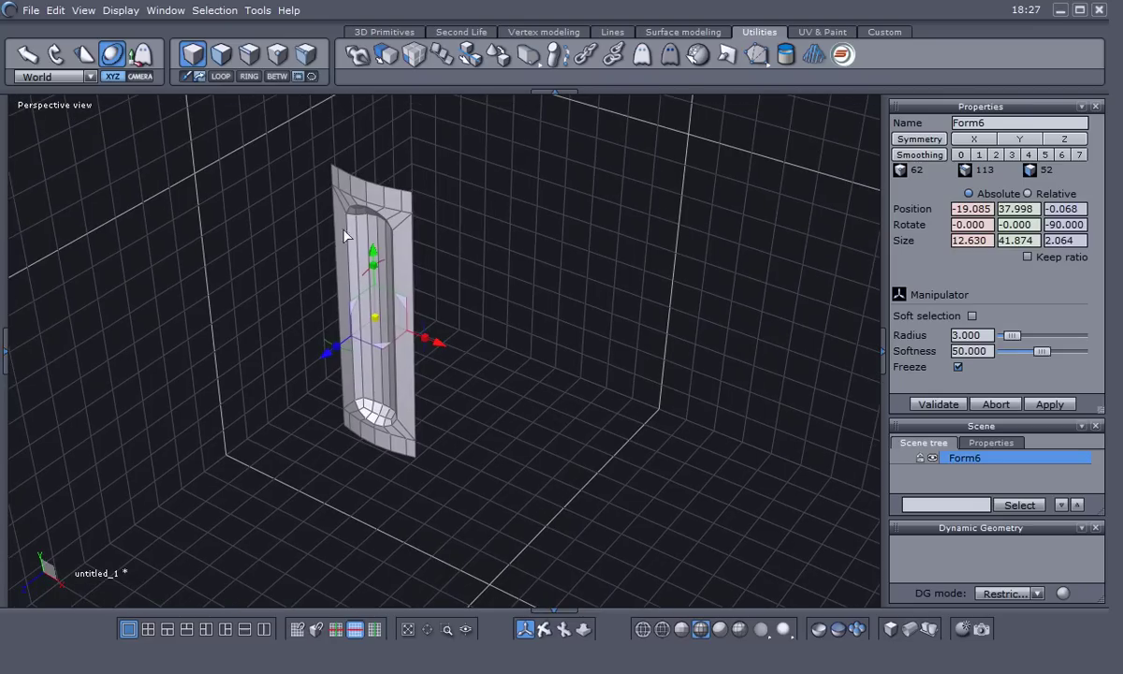
left_click_drag(370, 260, 387, 353)
- Draw a circle about 34.69 across from its centre at the origin on the ground plane, working in top view
right_click_drag(387, 353, 502, 306)
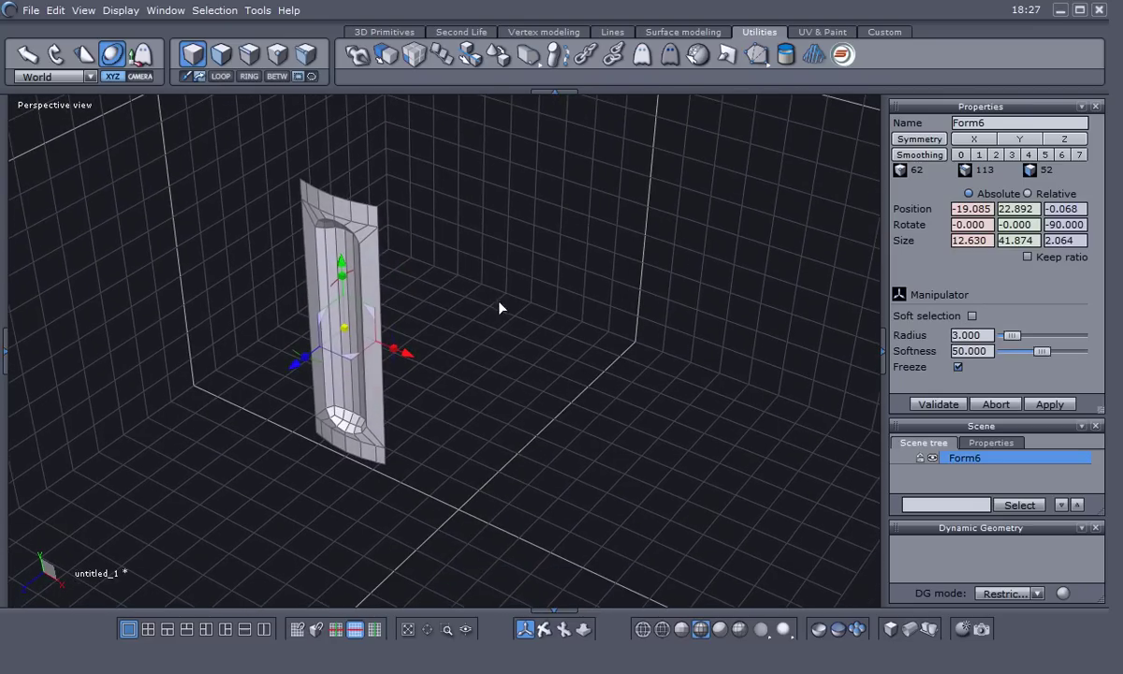
right_click_drag(494, 363, 482, 403)
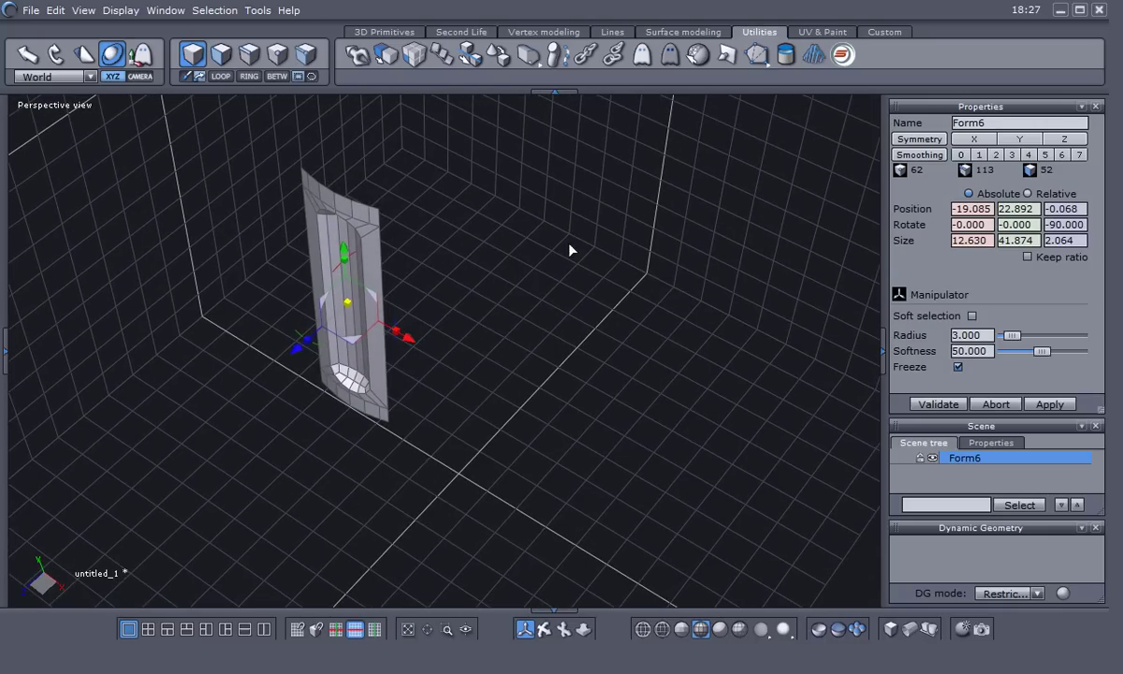
key("KP_2")
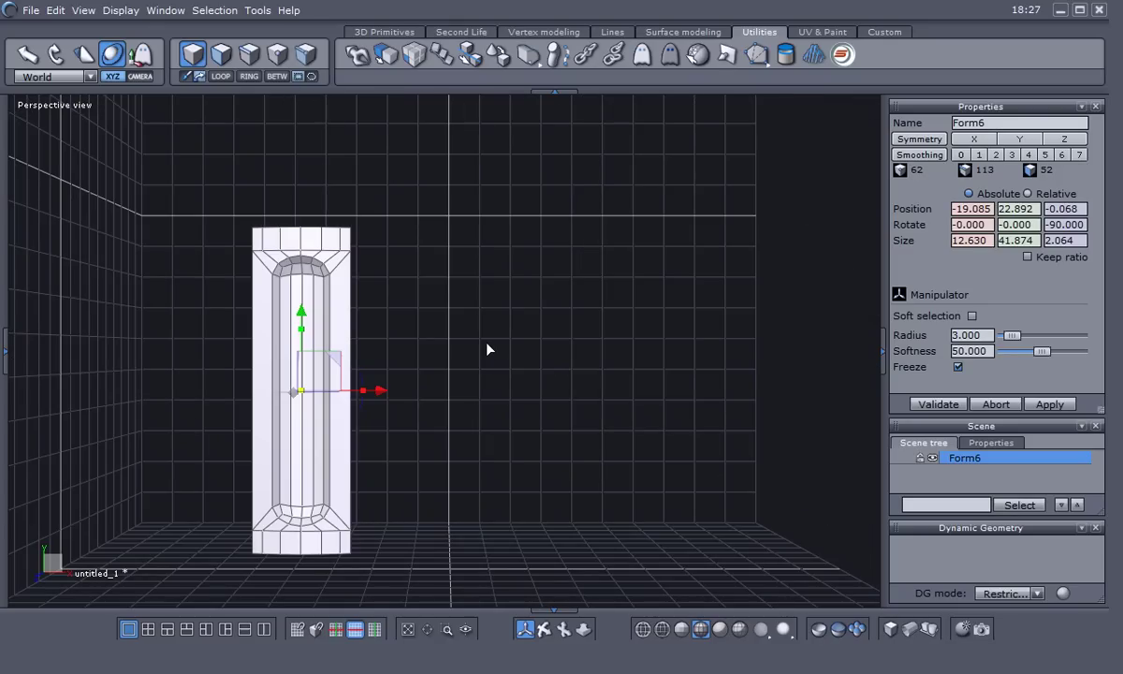
key("KP_5")
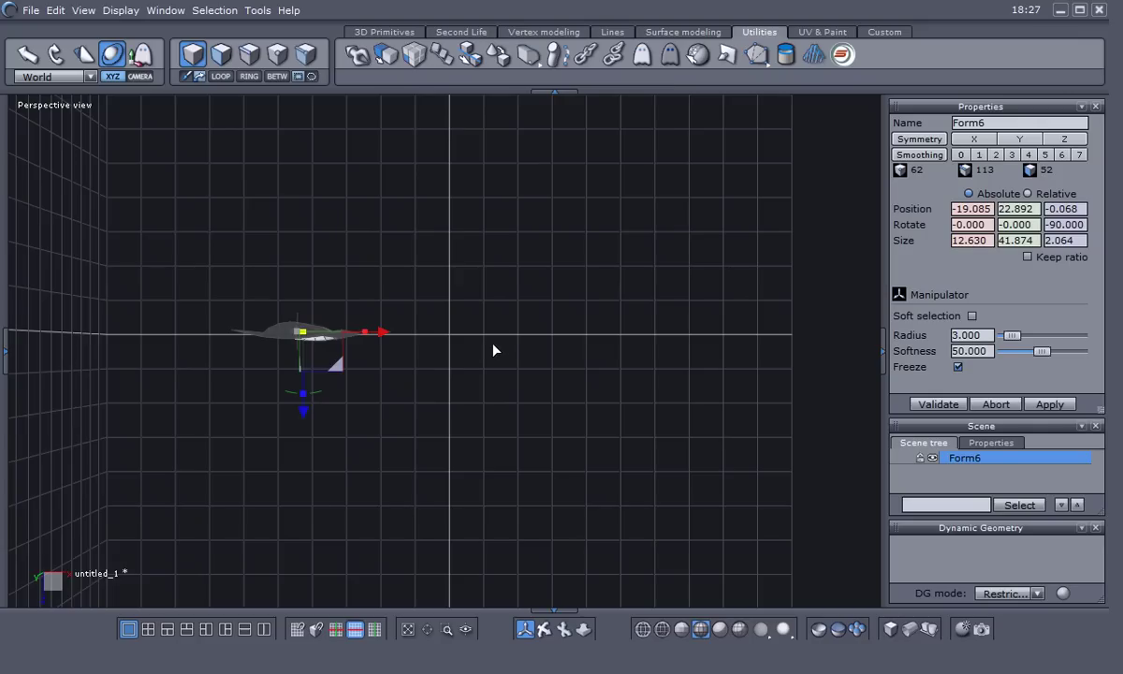
left_click(611, 33)
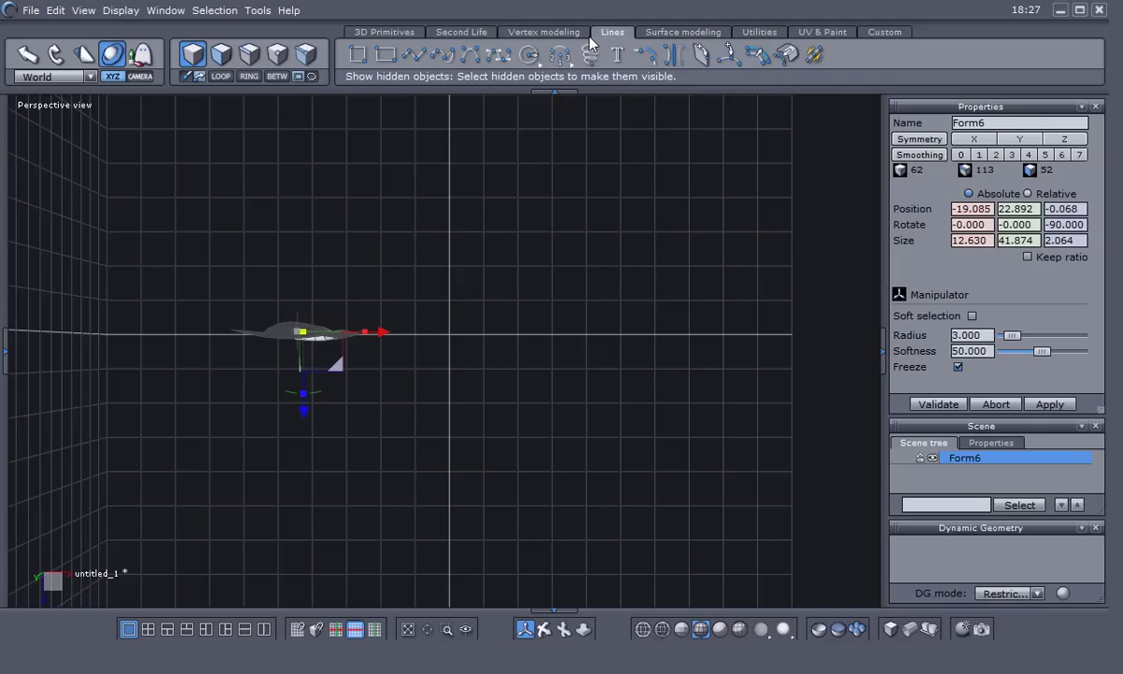
mouse_move(530, 58)
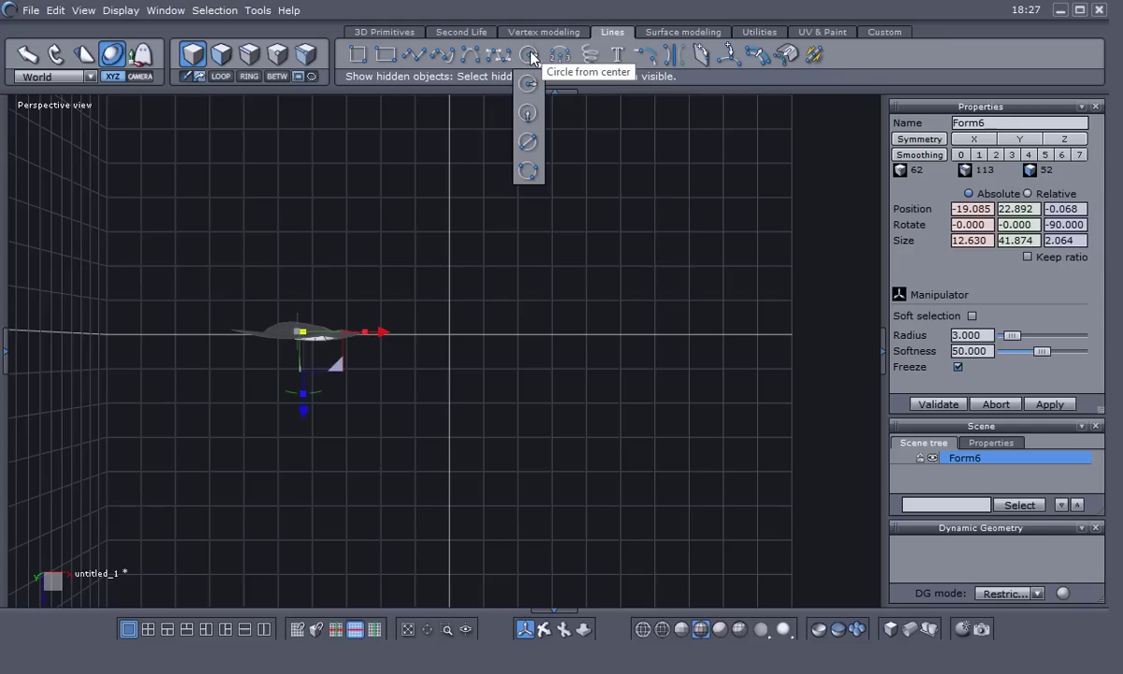
left_click(529, 87)
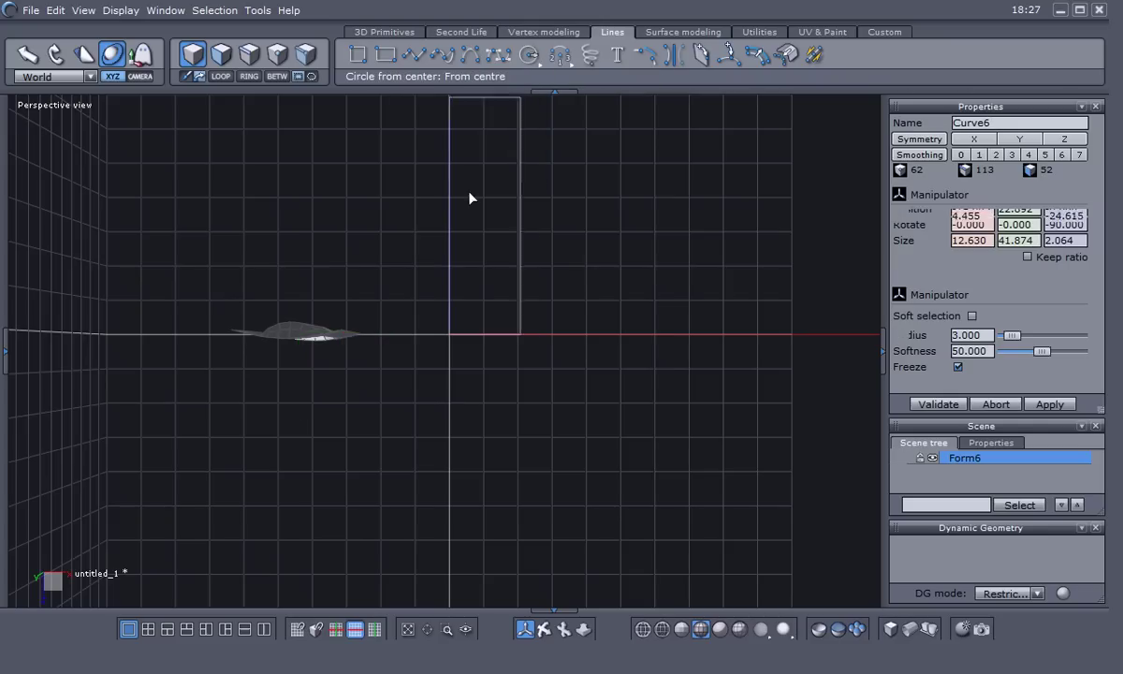
left_click(453, 336)
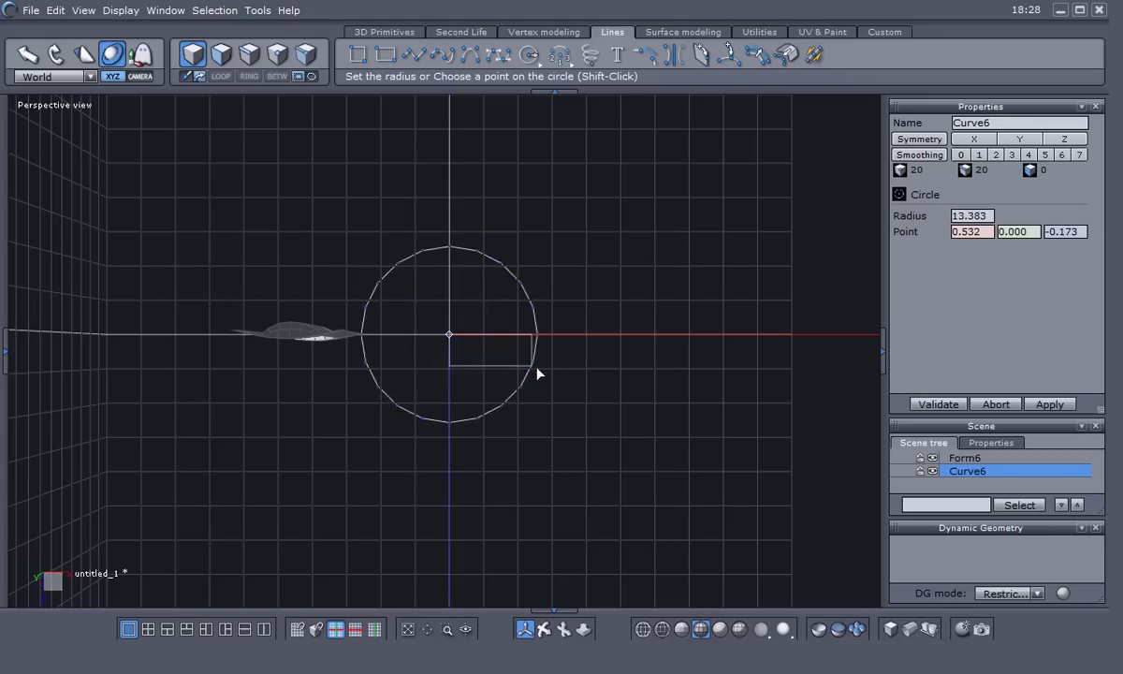
left_click(568, 382)
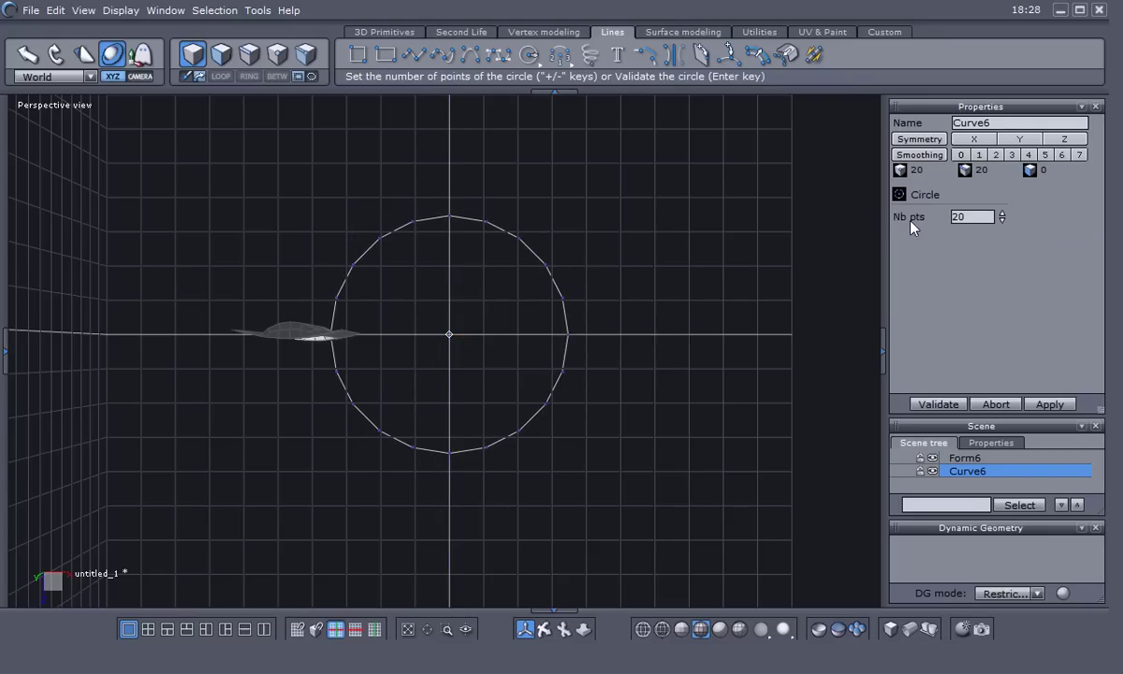
- Set the circle's number of points to 12 and validate the circle
left_click(975, 216)
double_click(974, 217)
type("12")
key("Return")
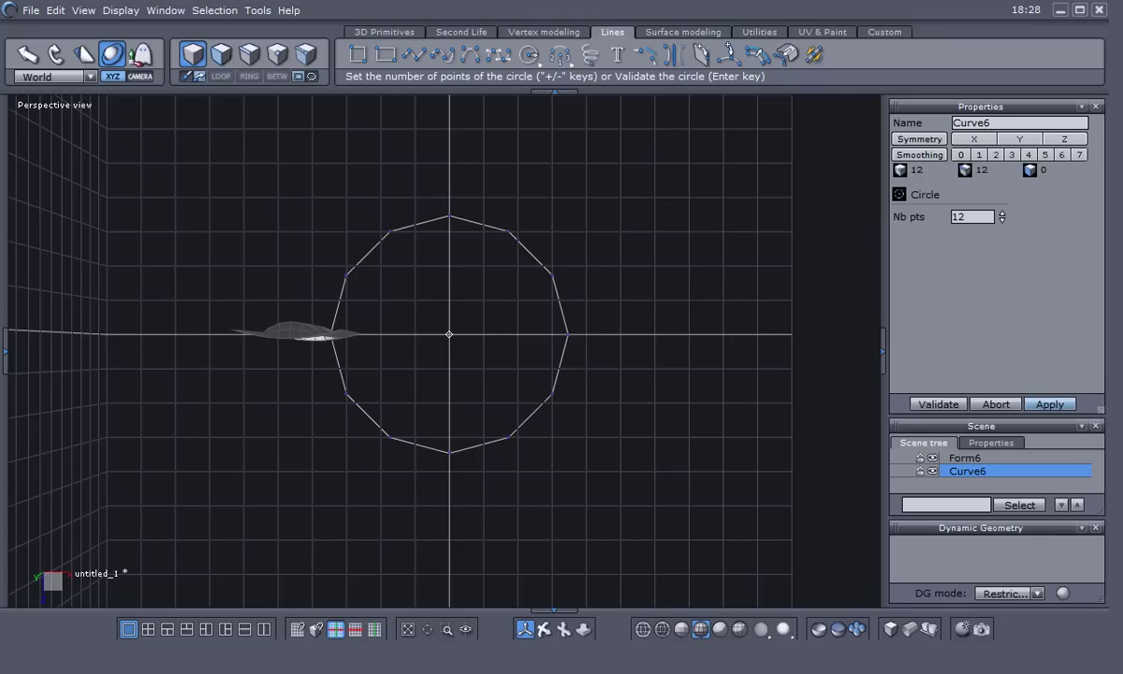
left_click(932, 404)
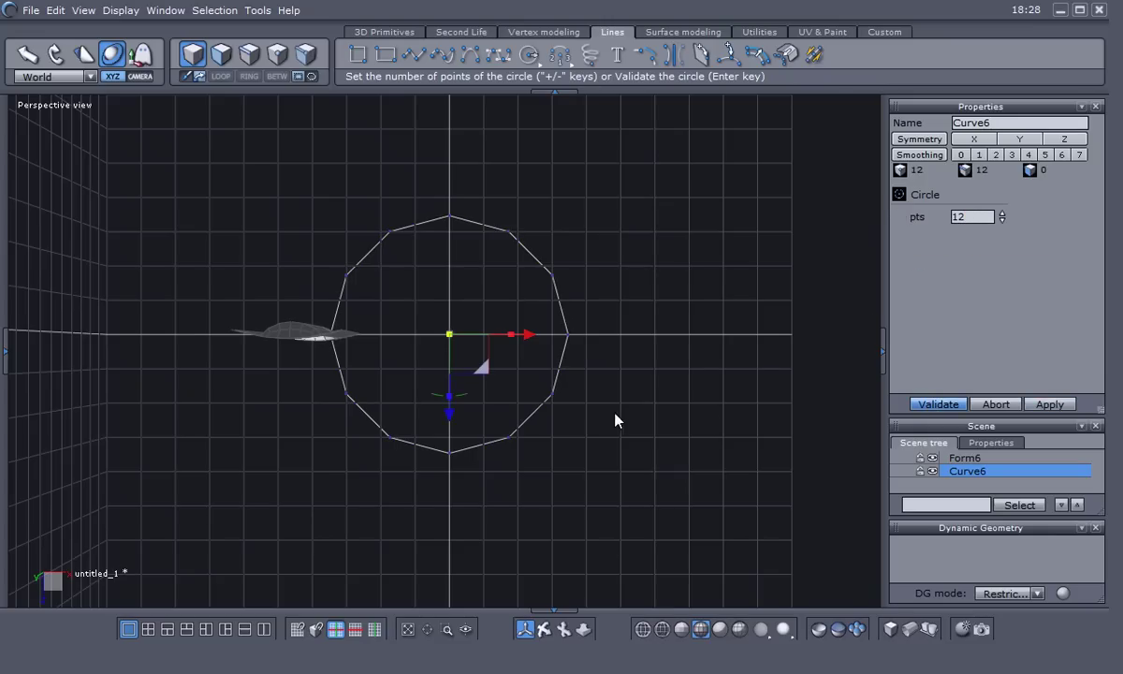
- Select the bent panel and move it along X away from the circle to about -37.460
middle_click_drag(609, 416, 562, 353)
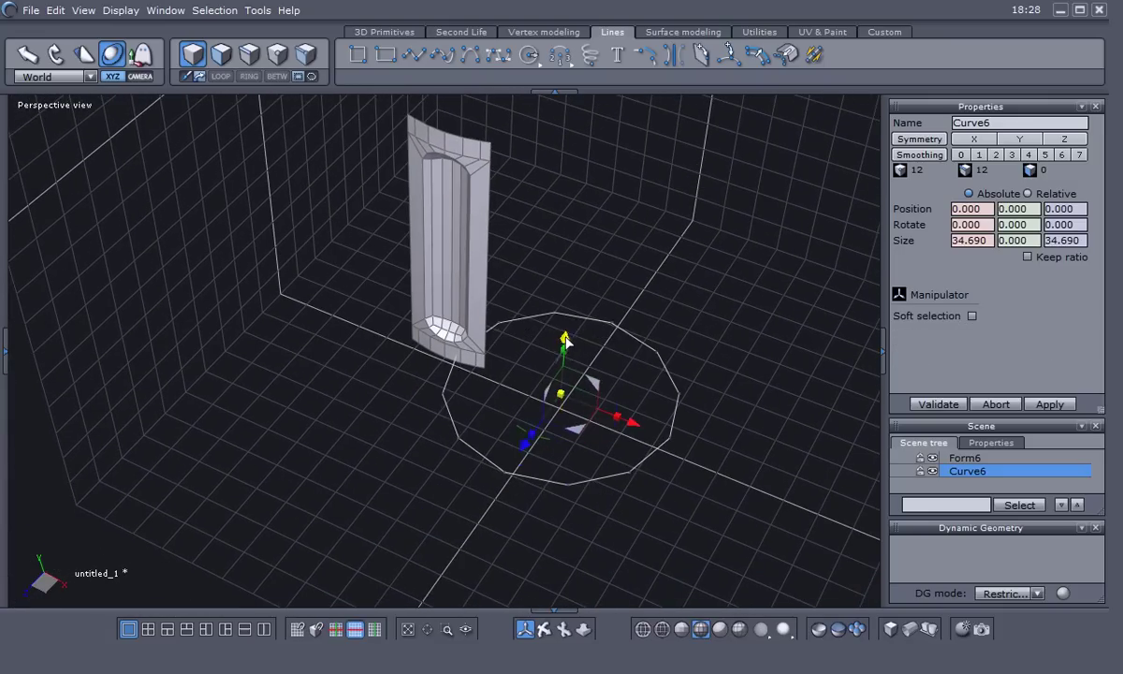
middle_click_drag(394, 353, 447, 271)
left_click(448, 271)
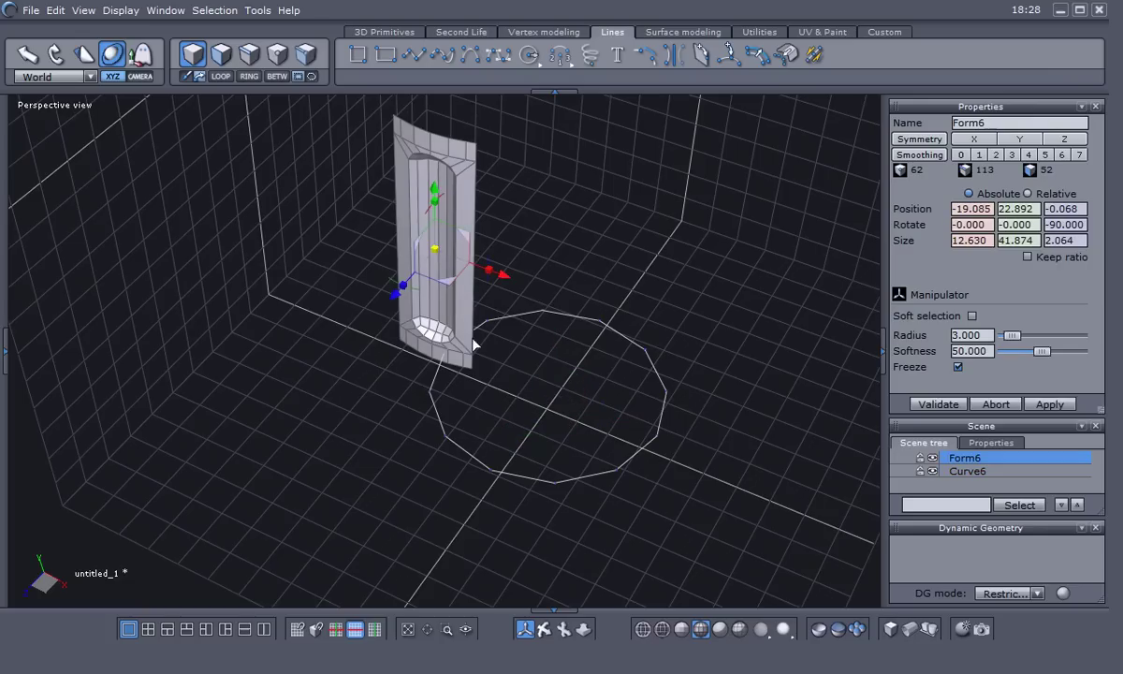
left_click_drag(489, 268, 395, 270)
middle_click_drag(395, 271, 517, 260)
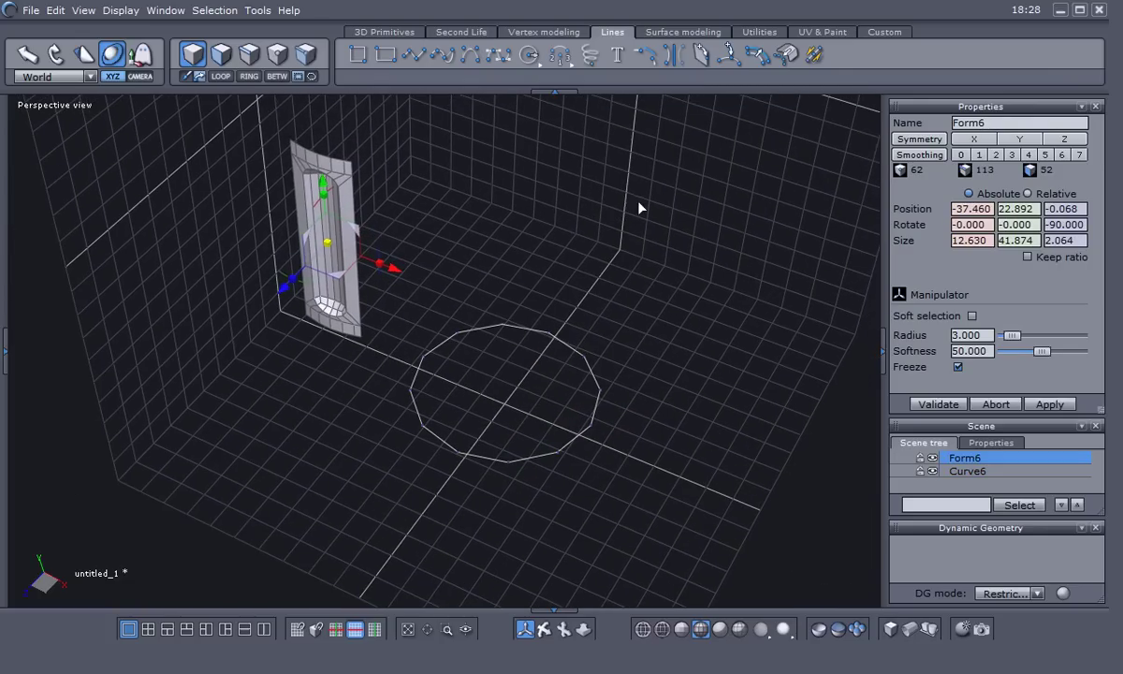
right_click(545, 206)
left_click(446, 270)
left_click(759, 31)
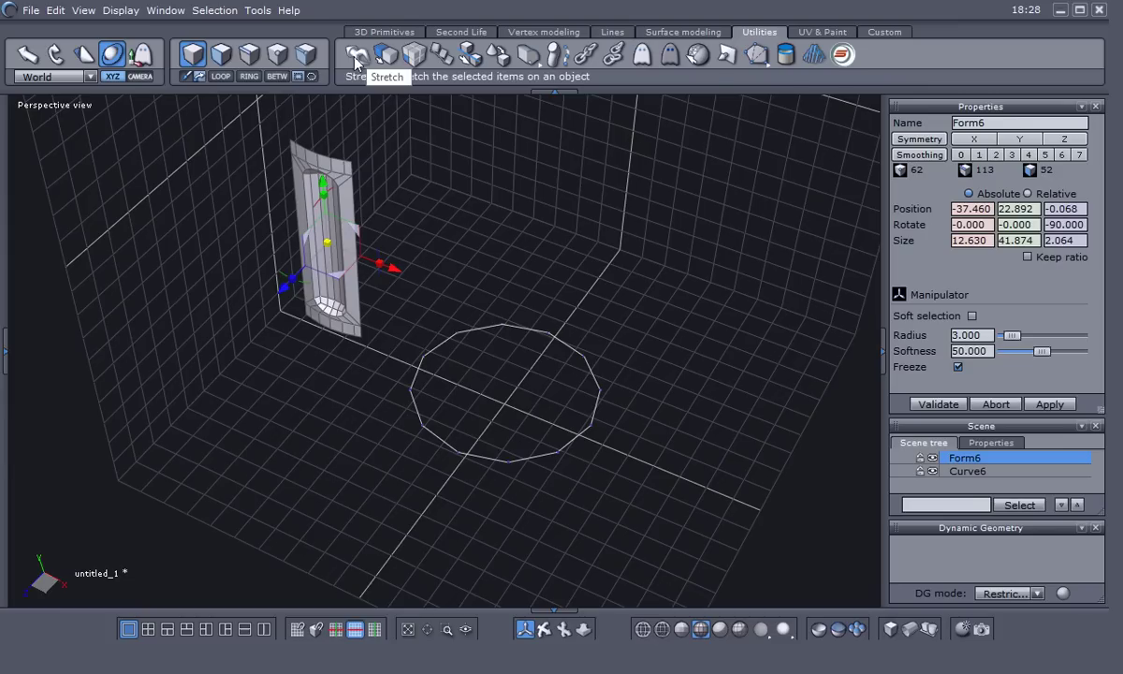
left_click(445, 58)
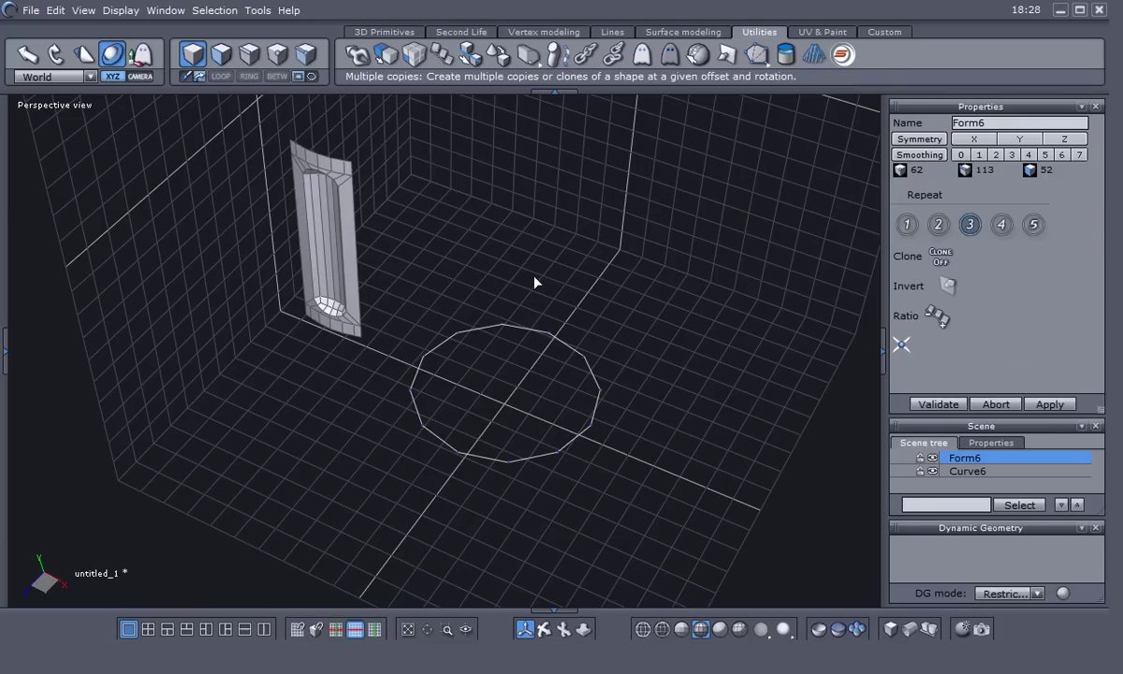
left_click(487, 342)
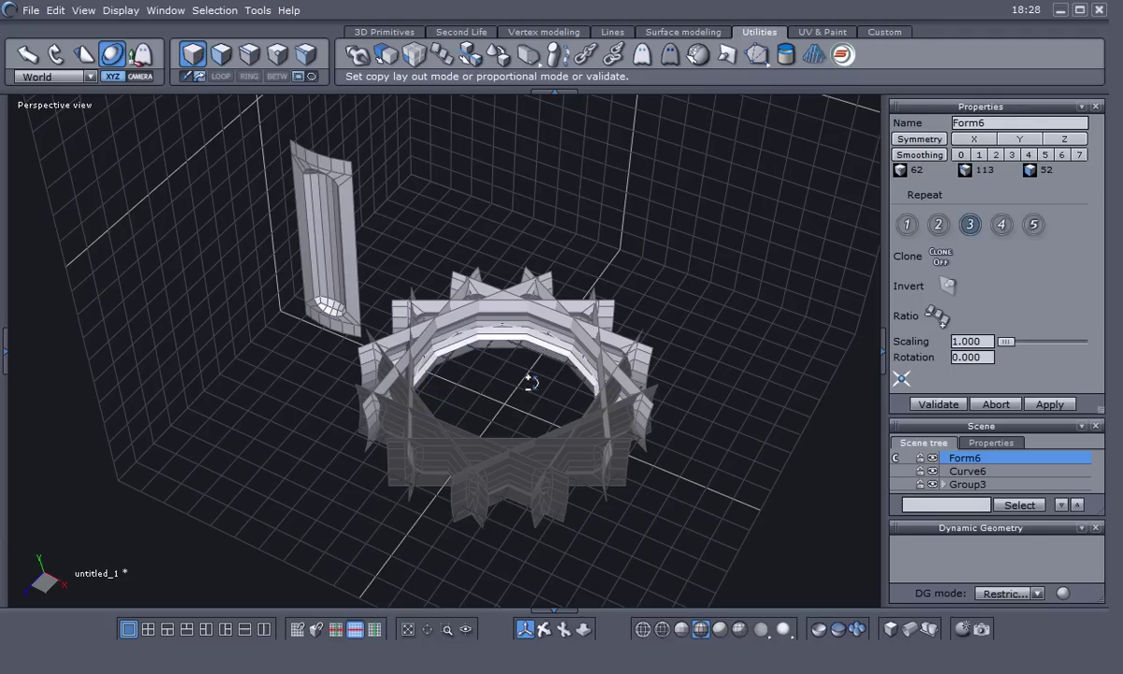
left_click(996, 404)
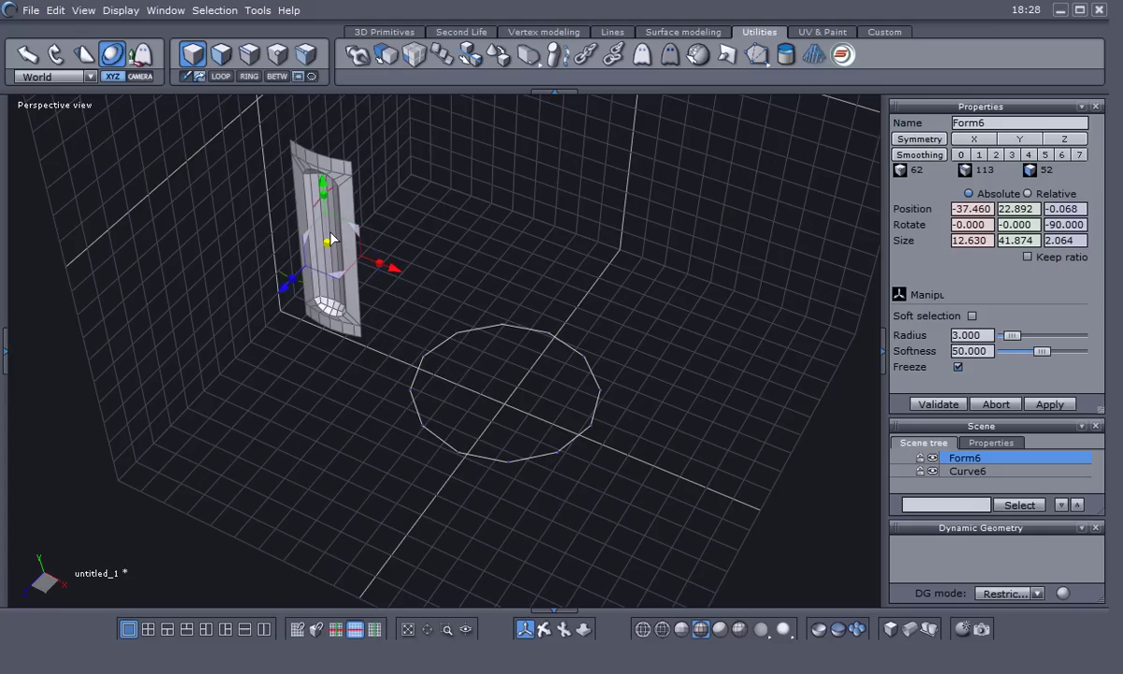
- Repeat the bent panel around the 12-point circle with Multiple copies, using layout mode 2 so the copies stand upright
left_click(442, 56)
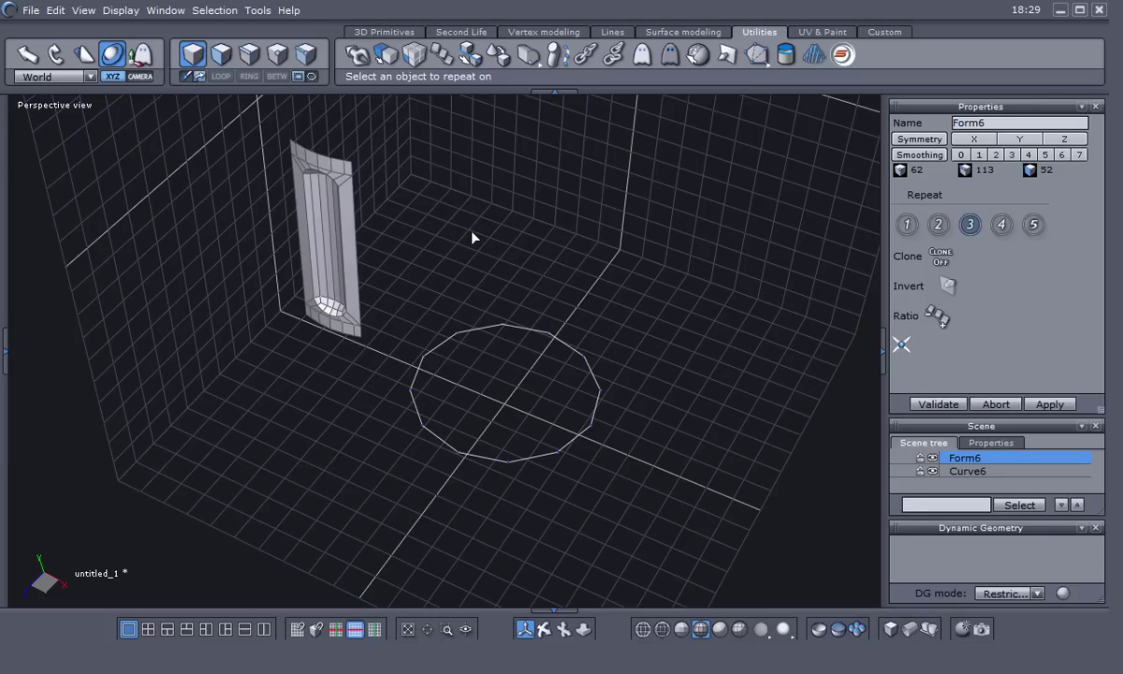
left_click(531, 332)
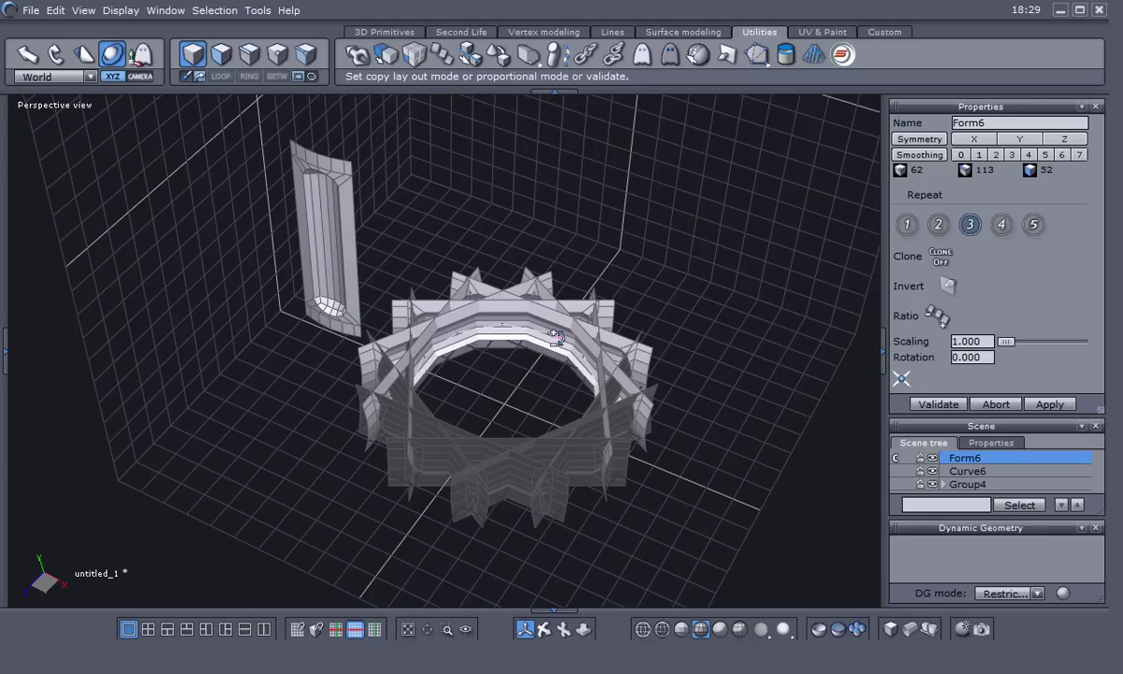
left_click(940, 225)
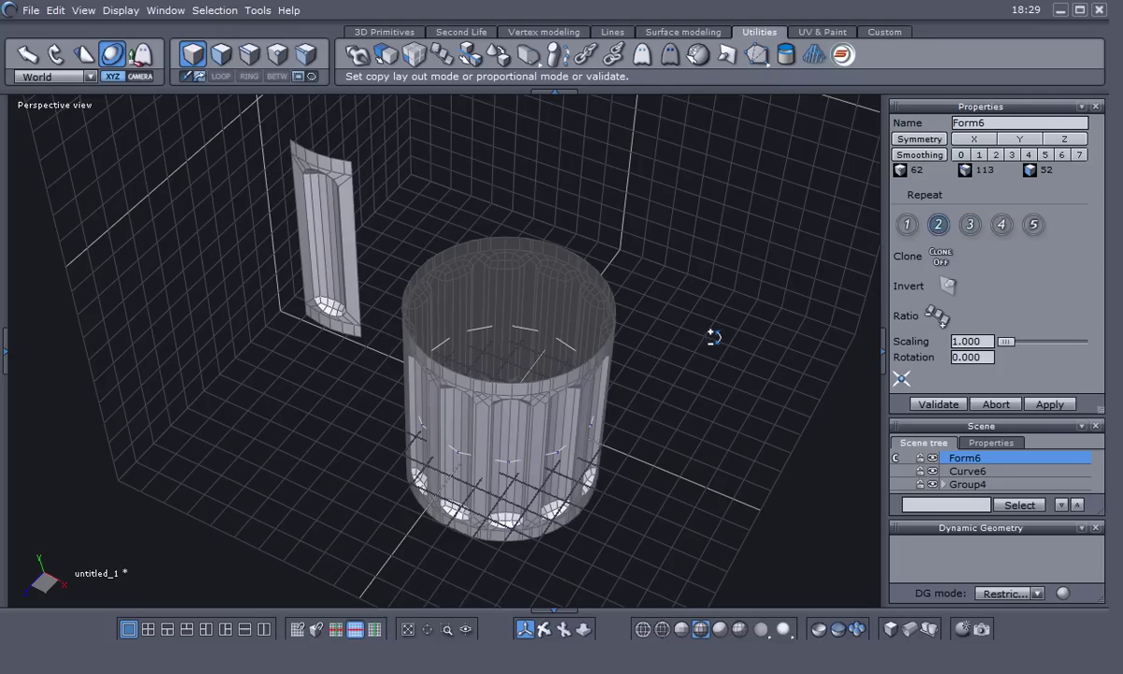
right_click_drag(699, 355, 650, 287)
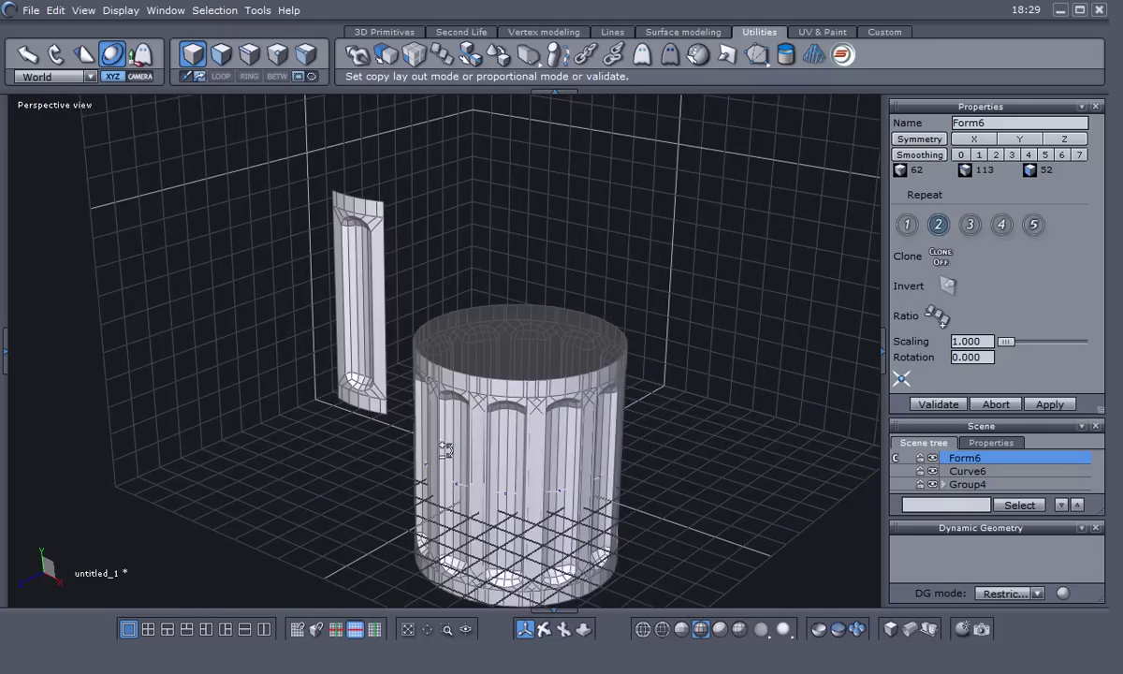
scroll(449, 446, "up", 3)
middle_click_drag(511, 440, 404, 340)
scroll(531, 234, "up", 2)
scroll(531, 234, "down", 2)
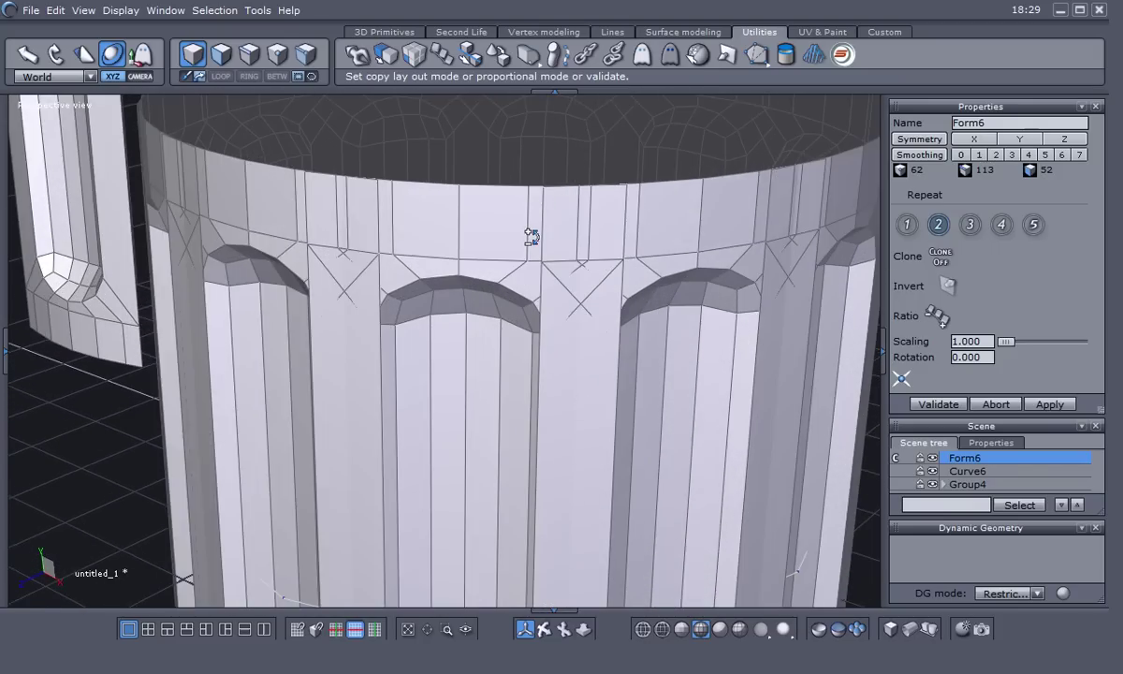
scroll(532, 239, "down", 1)
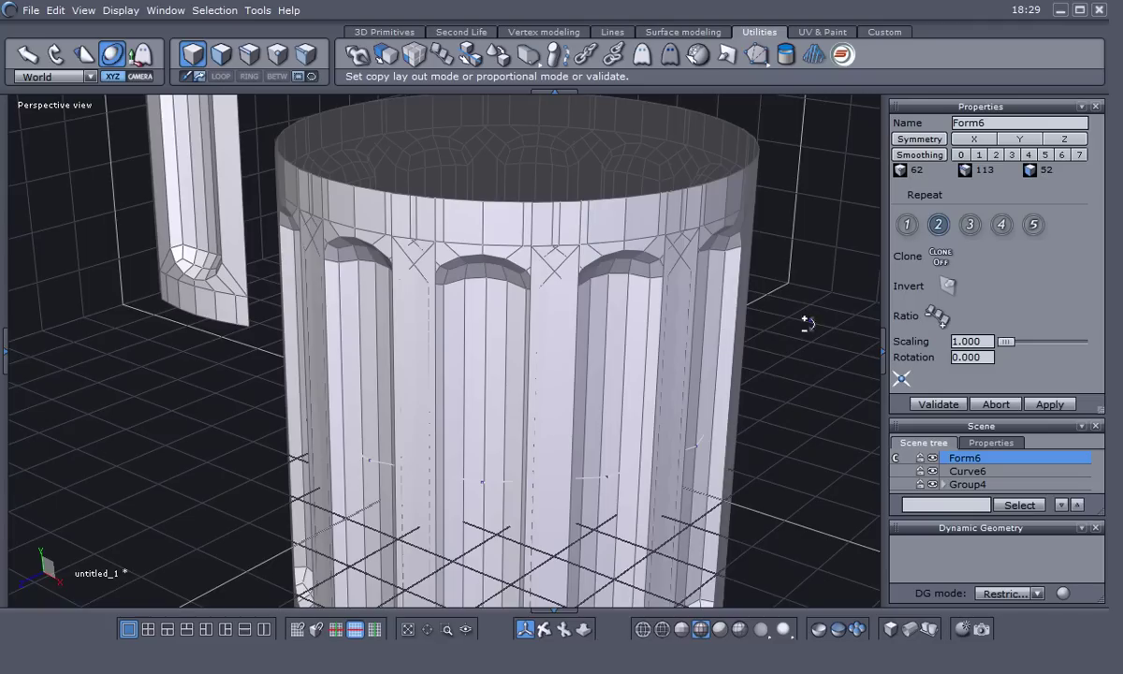
- Try a scaling of 0.5 on the ring of copies, followed by about 1.304
double_click(986, 341)
type("0.5")
key("Return")
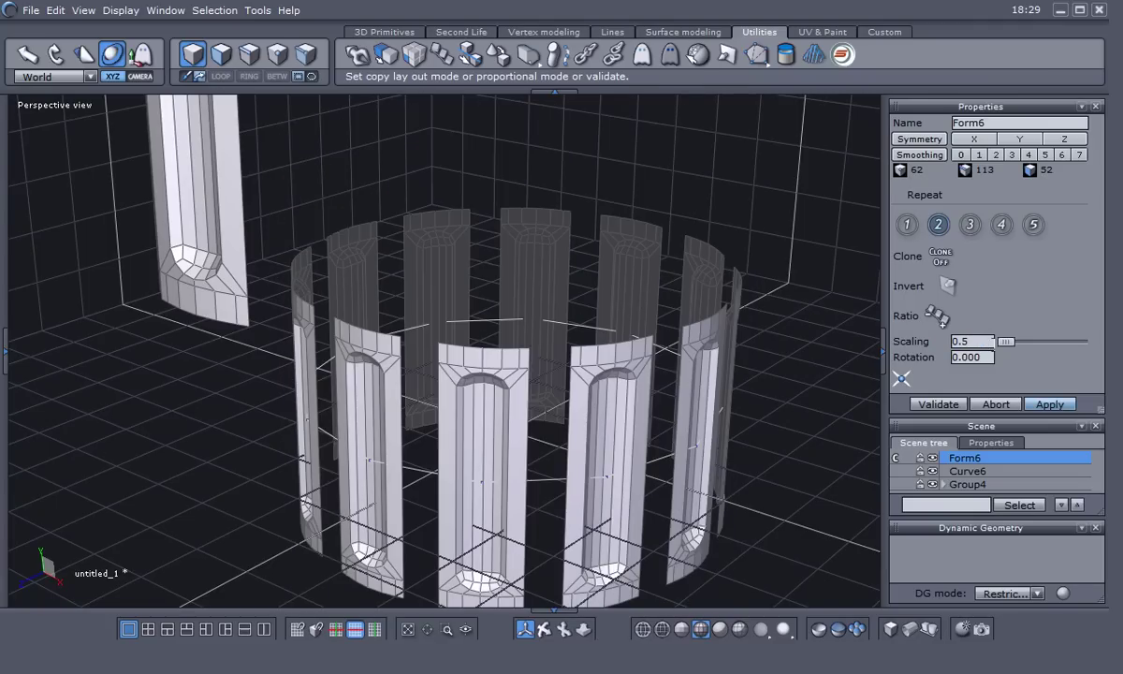
double_click(976, 342)
left_click_drag(1010, 347, 1006, 343)
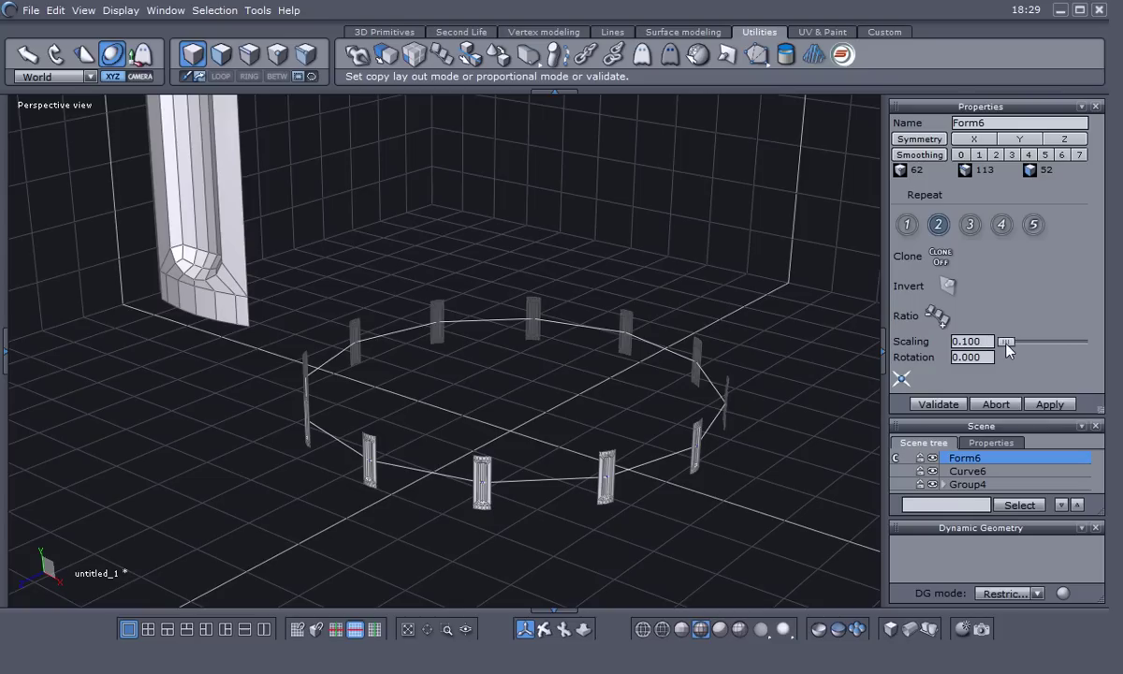
left_click_drag(1011, 342, 1012, 342)
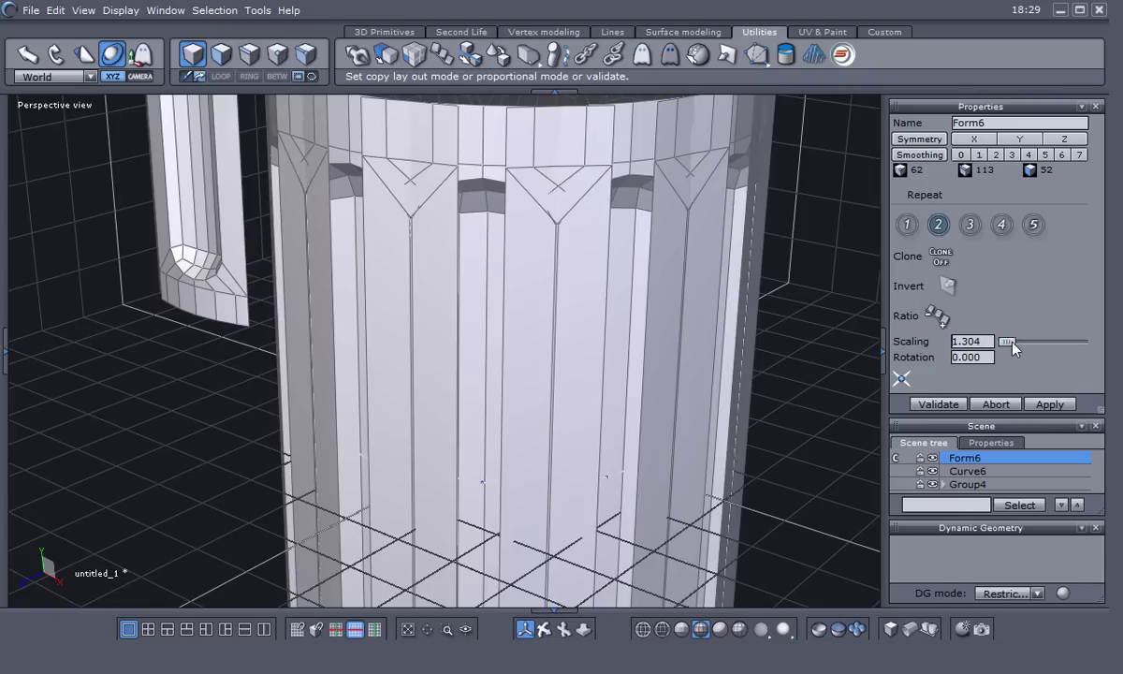
- Try the ring of copies at a scaling of 0.5 again and at 0.8
double_click(988, 342)
type("0.5")
key("Return")
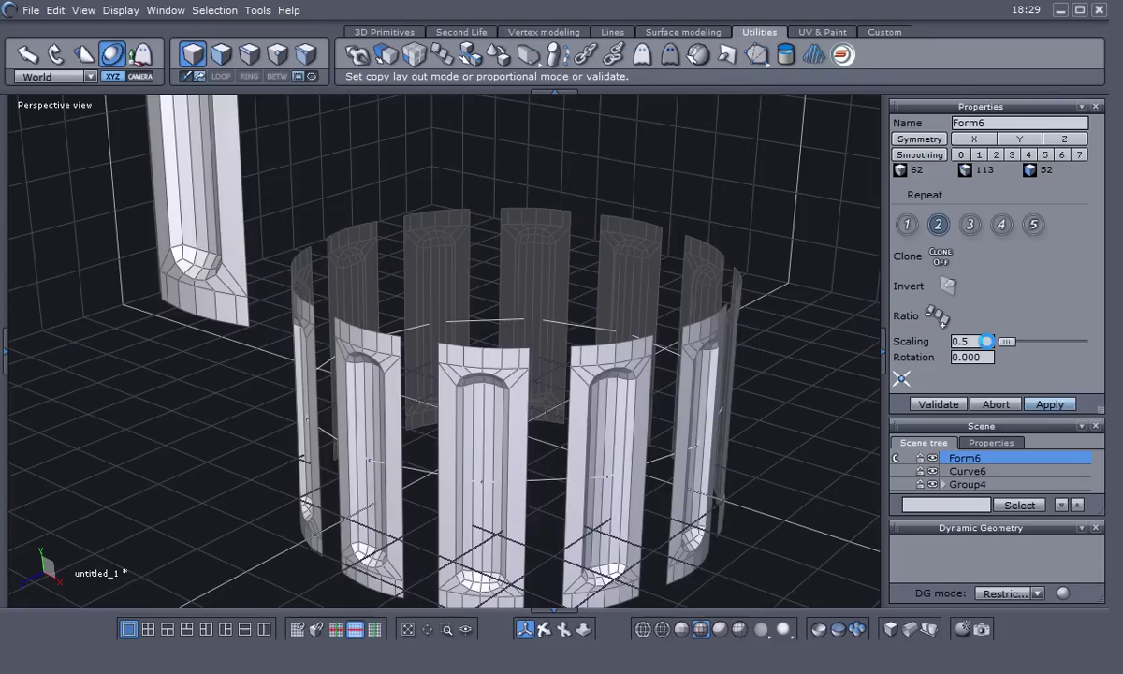
double_click(987, 341)
type("0.8")
key("Return")
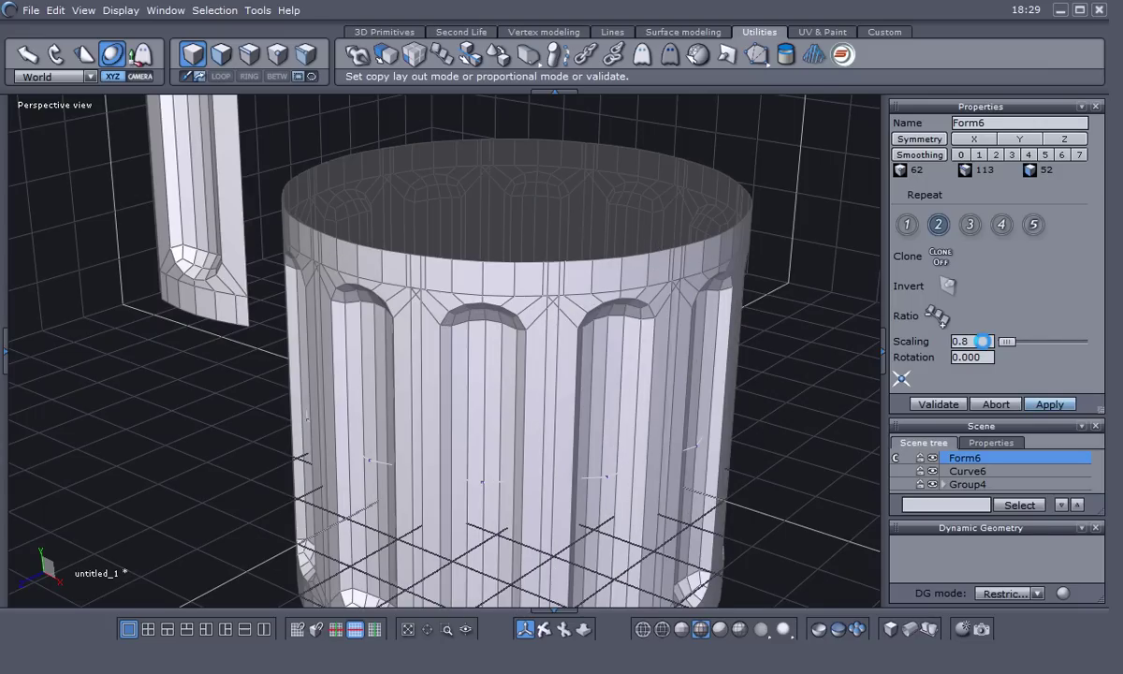
- Set the scaling of the panel copies to 0.75 and validate the multiple copies
double_click(980, 341)
type("0.")
left_click(979, 341)
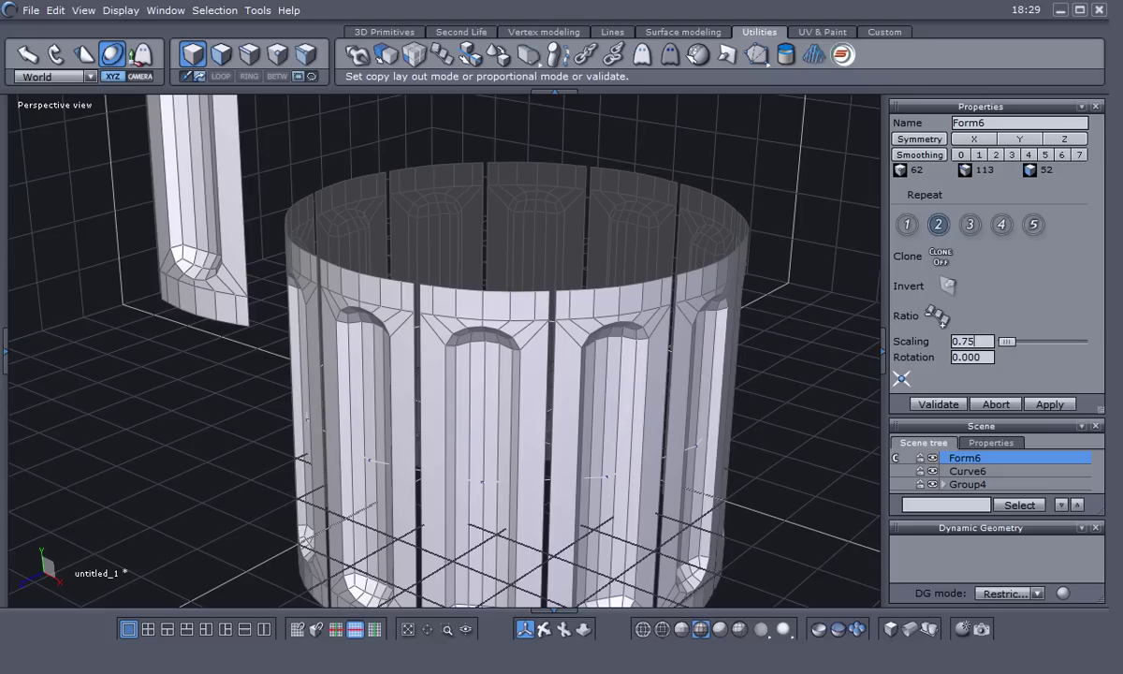
left_click(976, 341)
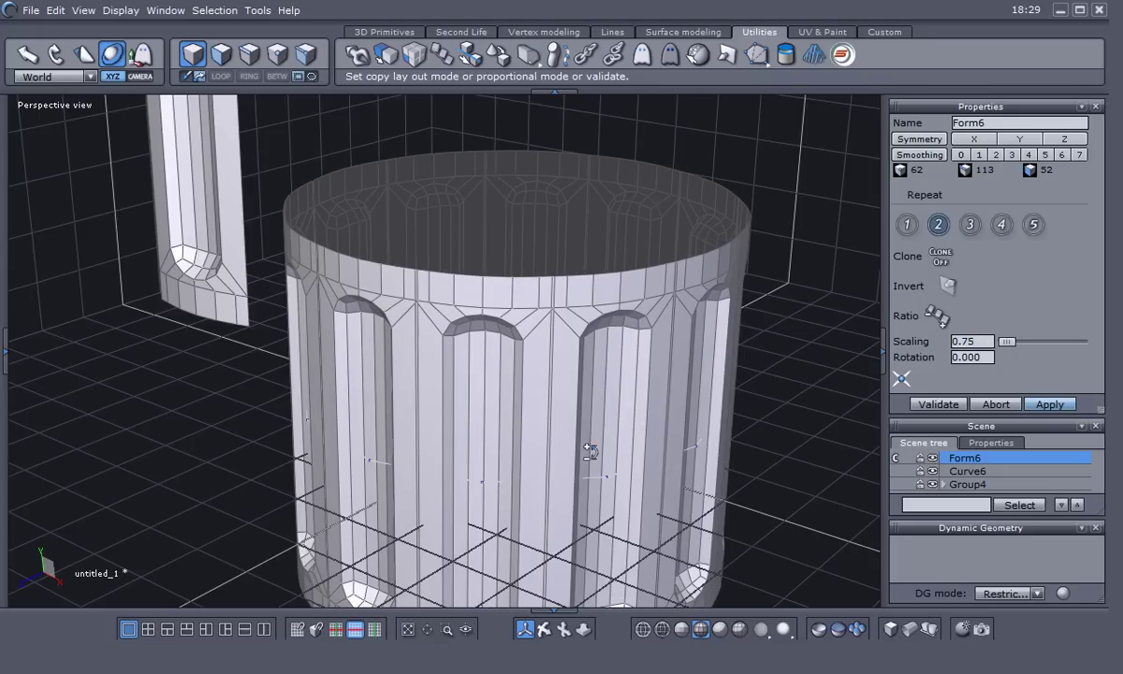
scroll(495, 359, "up", 4)
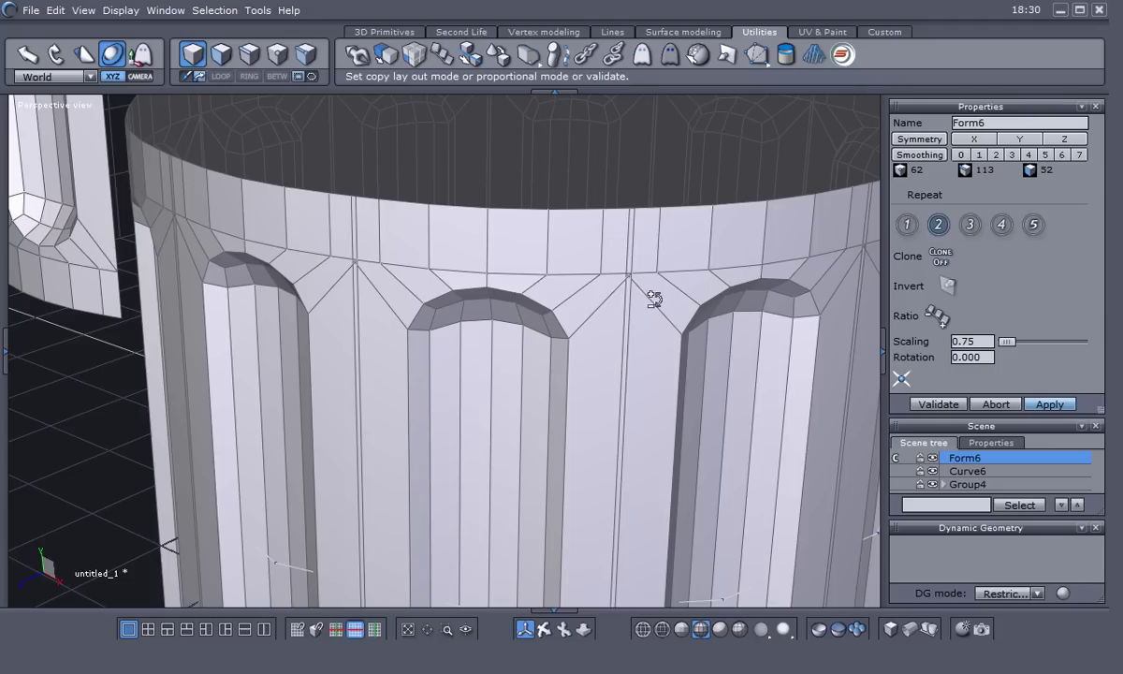
left_click(939, 404)
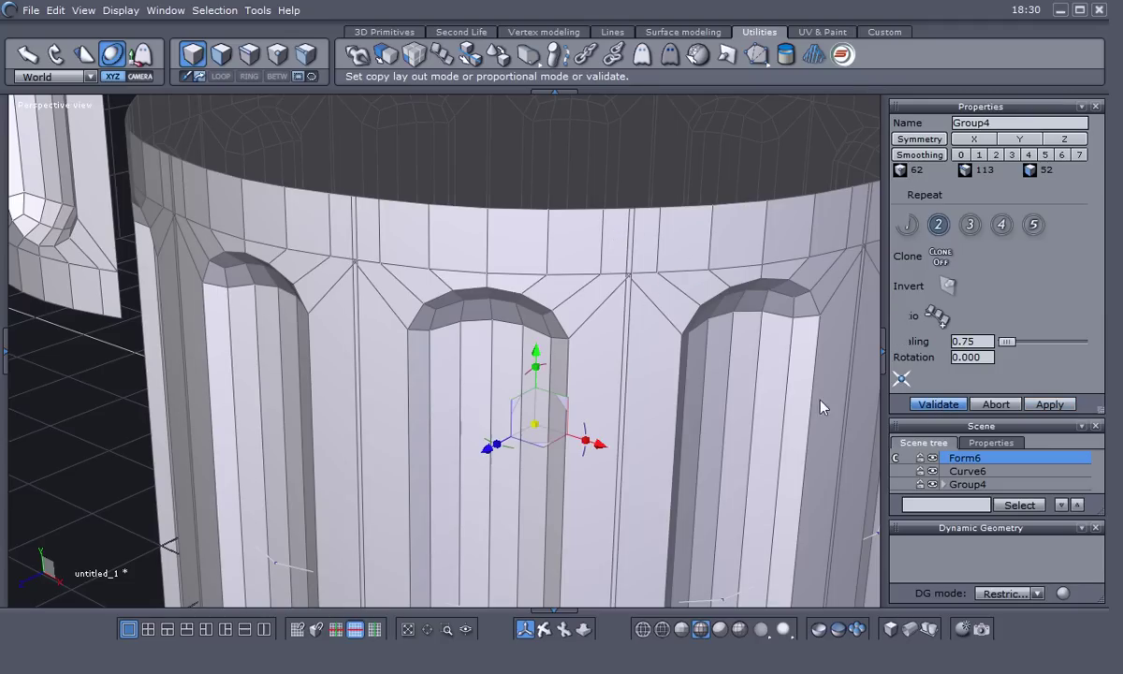
- Weld the ring of panel copies into one mesh with a weld distance of 0.246
scroll(643, 383, "down", 2)
scroll(618, 379, "down", 3)
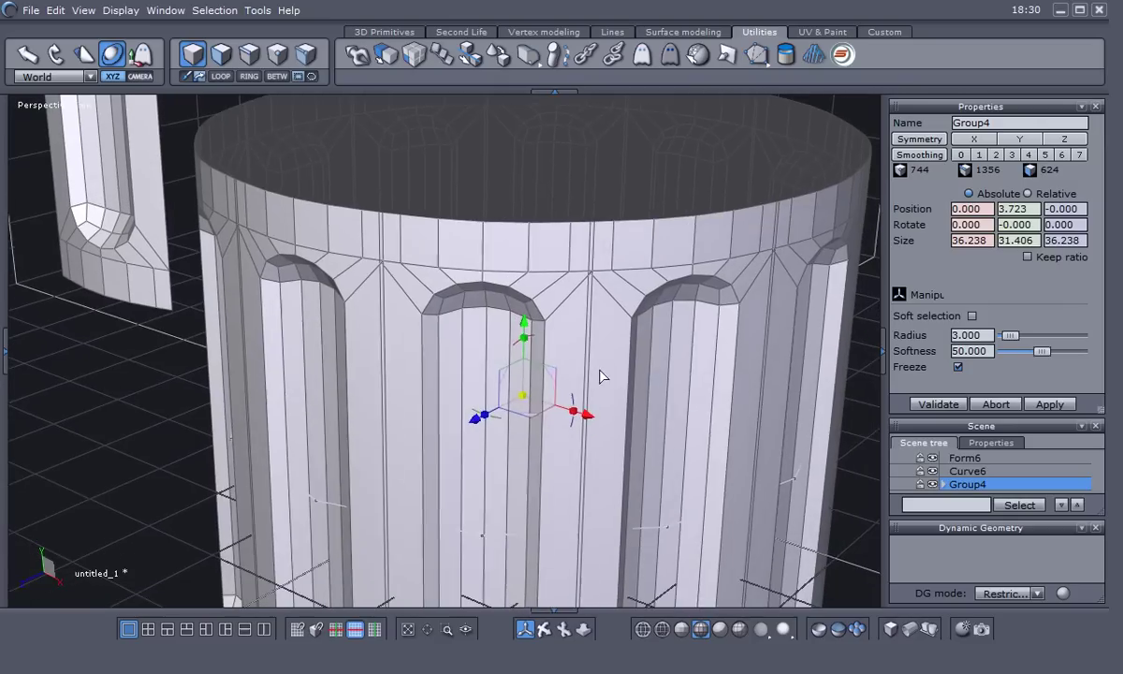
left_click(565, 34)
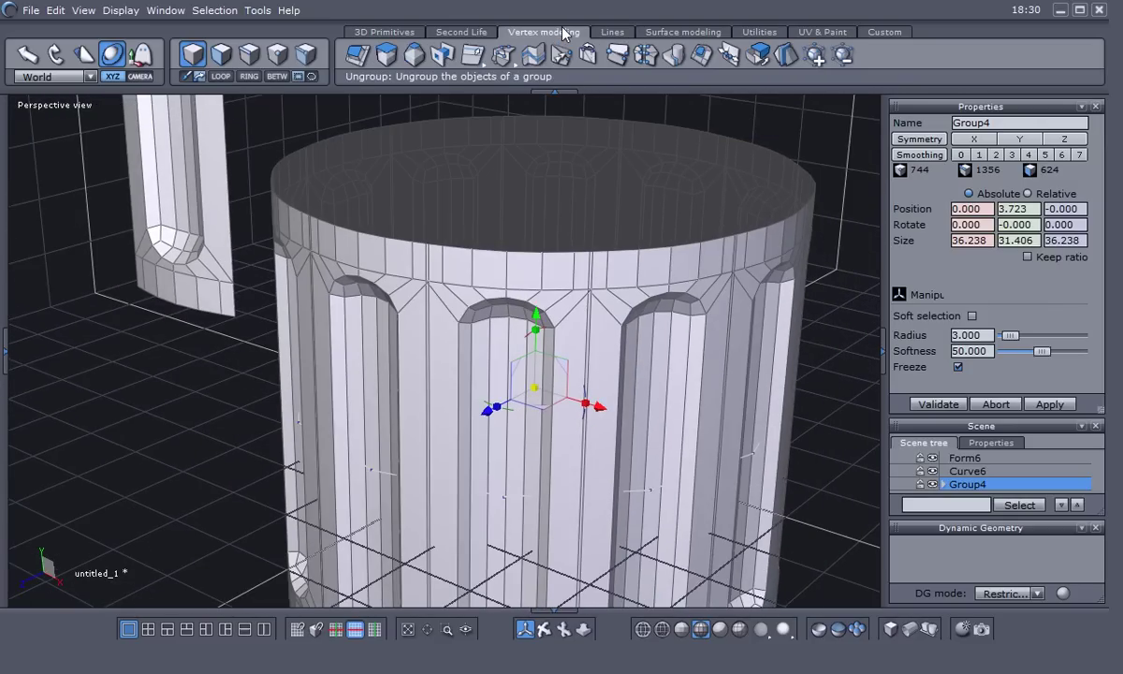
left_click(646, 57)
scroll(602, 239, "up", 5)
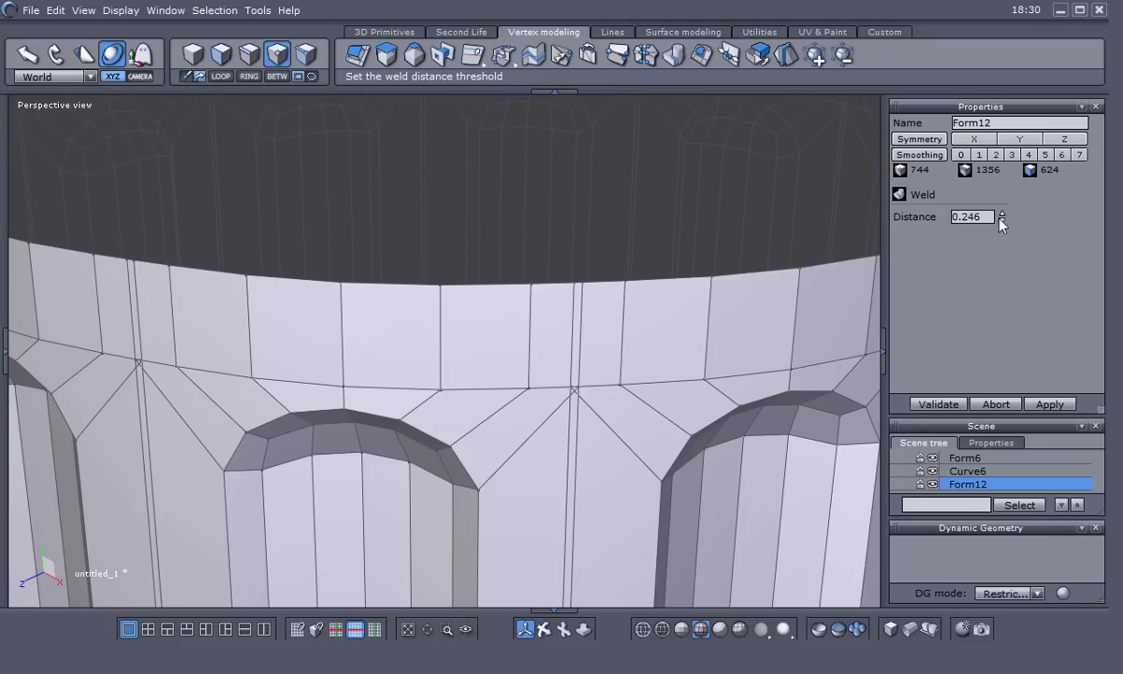
left_click(1002, 214)
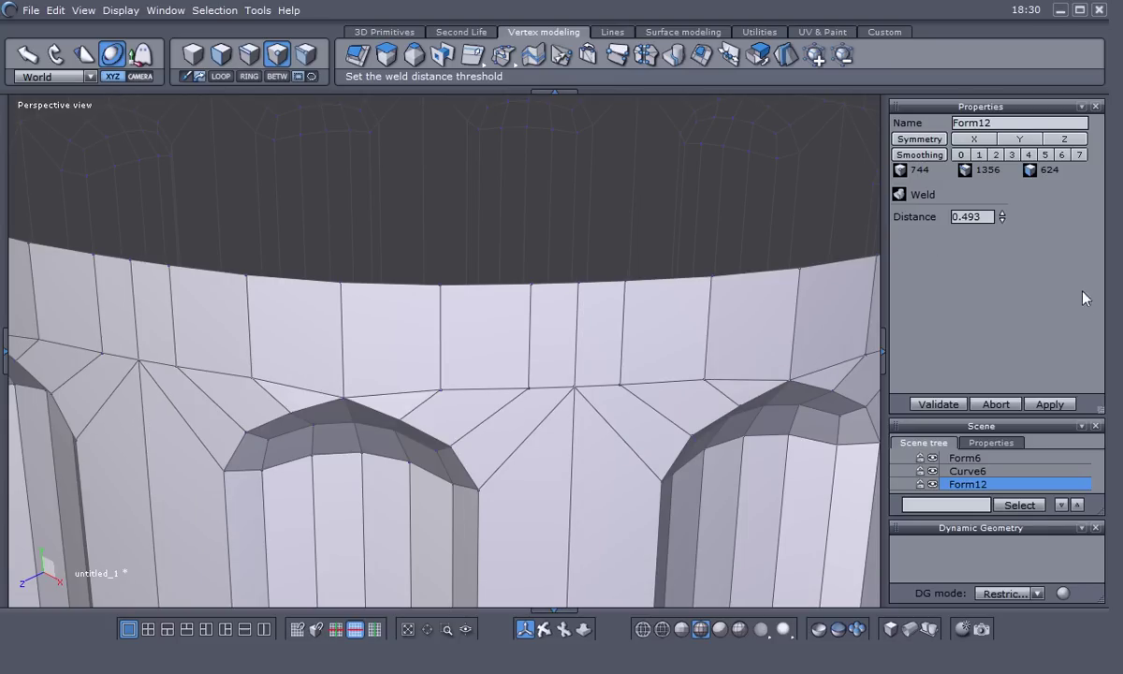
left_click(1002, 221)
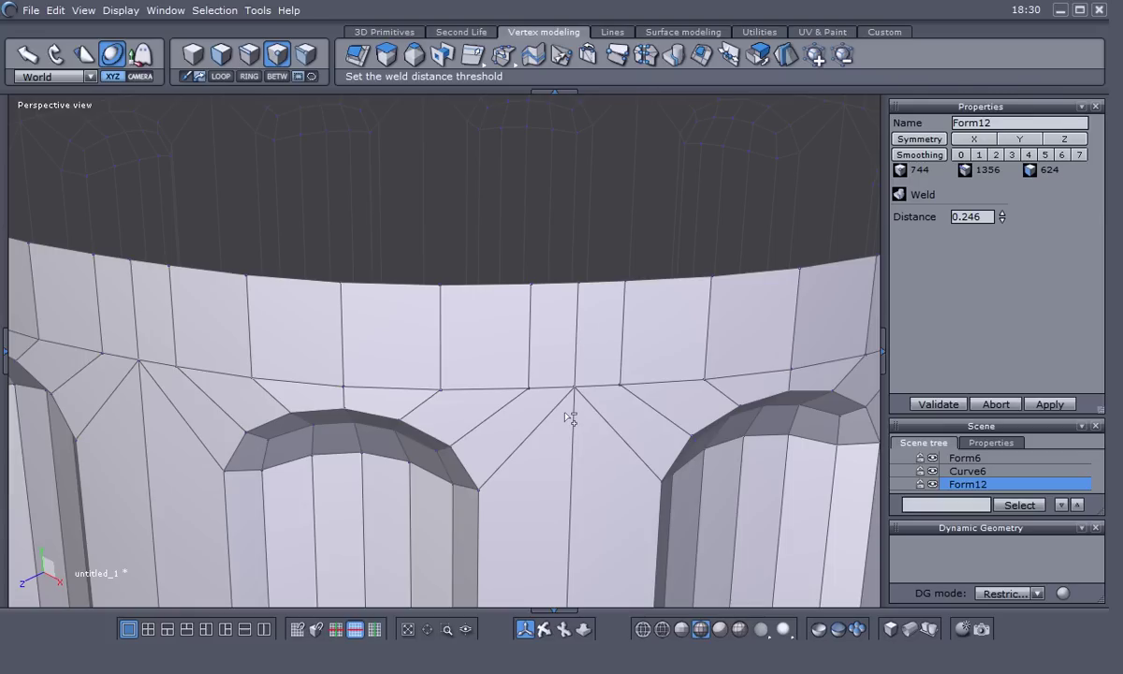
left_click(939, 405)
scroll(538, 441, "down", 5)
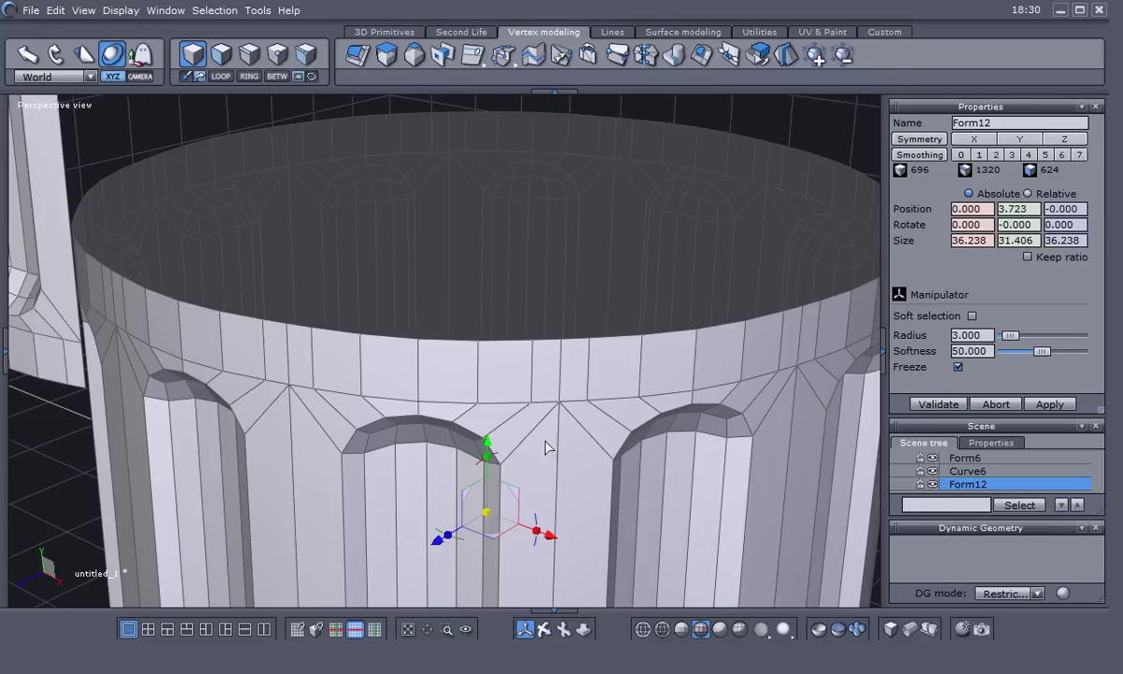
- Scale the fluted cylinder down uniformly to about 13.6 wide and hide the original panel and the 12-point circle
scroll(541, 449, "down", 5)
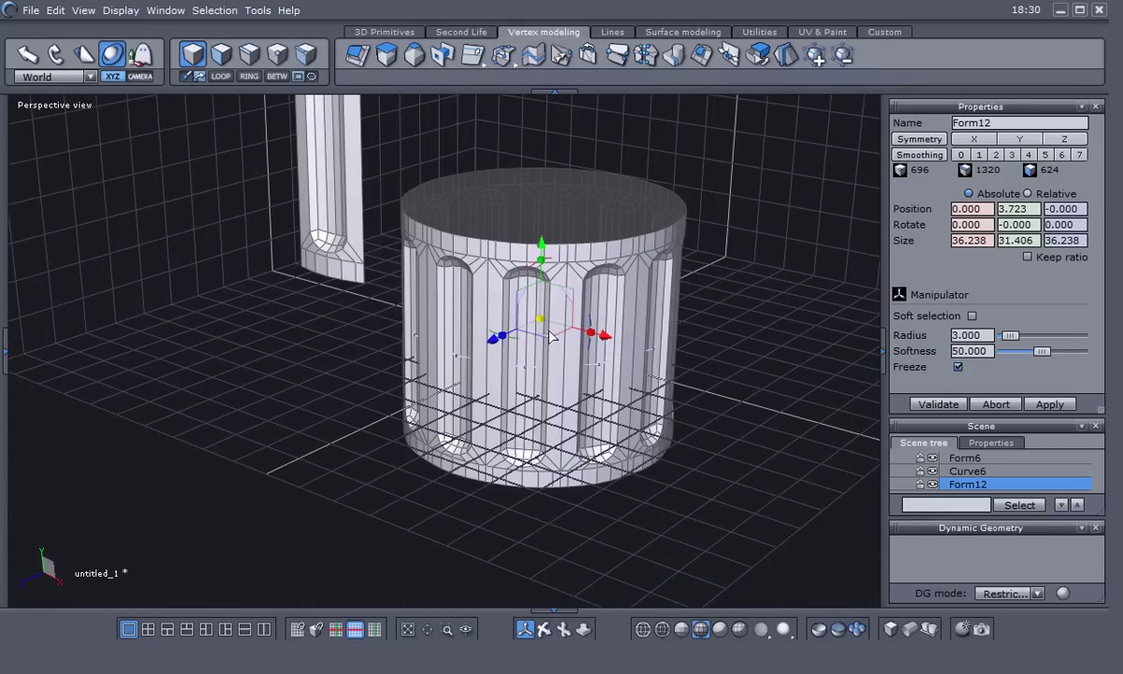
left_click_drag(540, 323, 393, 356)
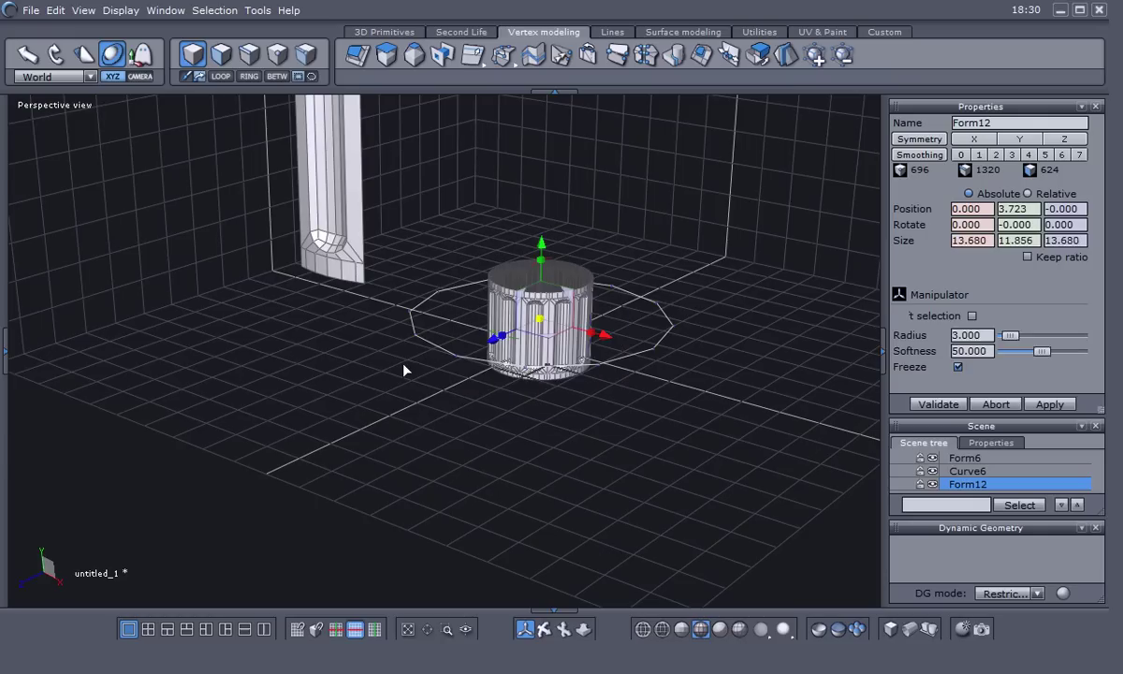
left_click(934, 457)
left_click(933, 471)
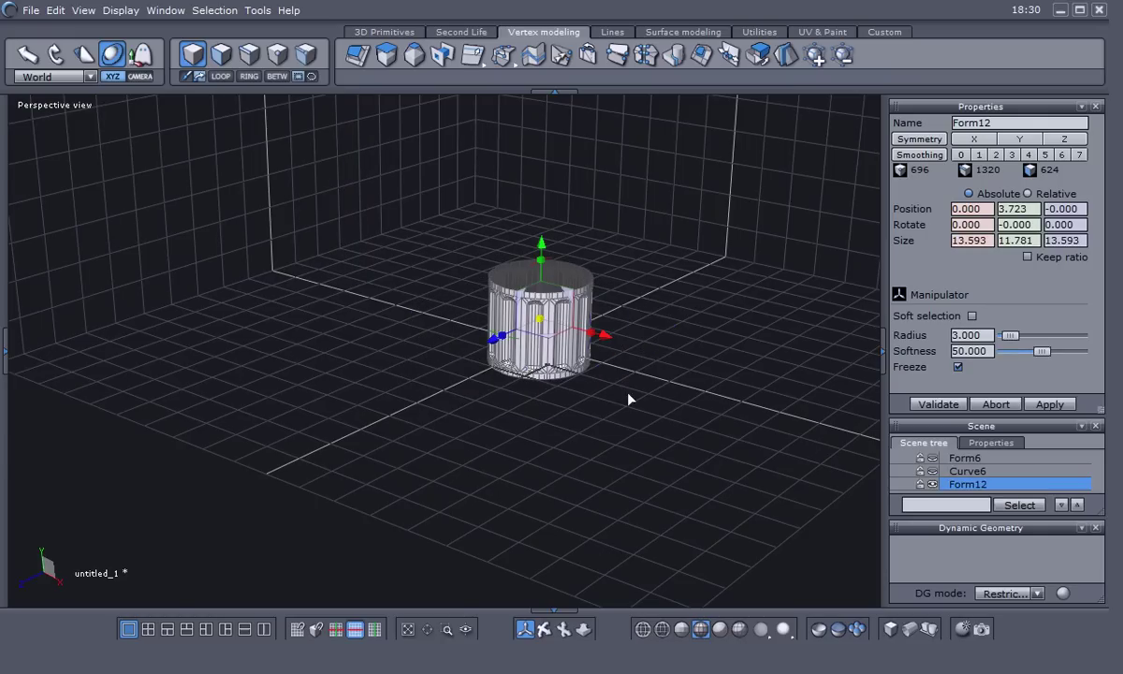
- Raise the fluted cylinder to a Y position of about 9.26 and display it in an orthographic front wireframe view
left_click_drag(548, 255, 547, 204)
scroll(509, 347, "up", 4)
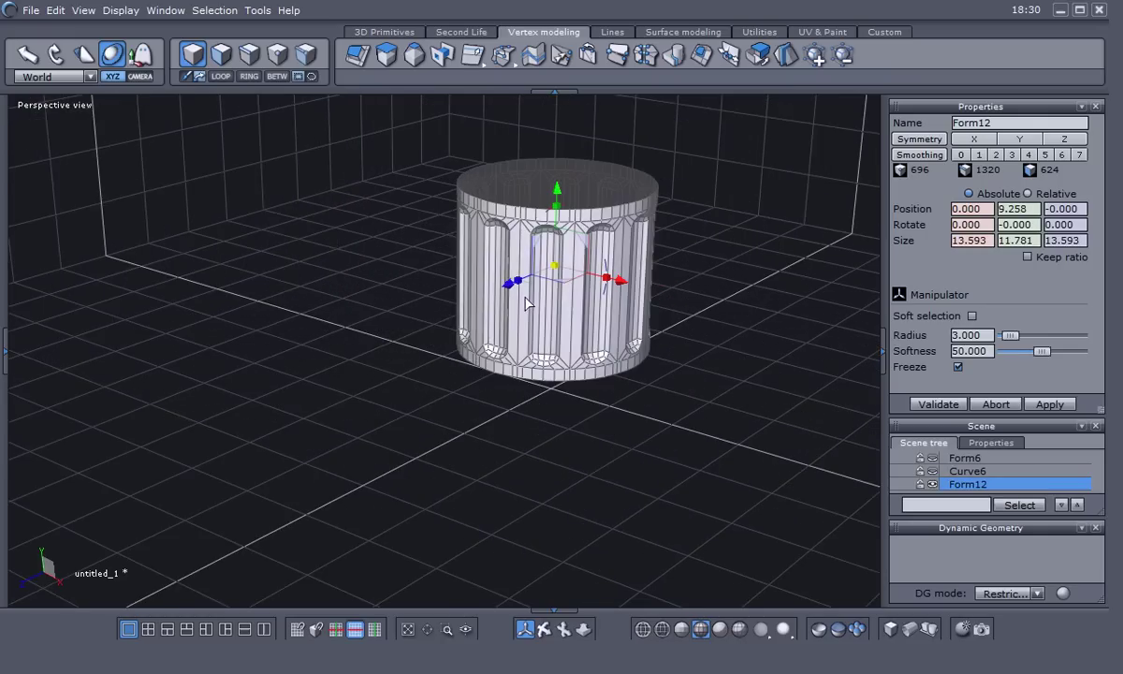
middle_click_drag(508, 346, 699, 362)
key("KP_2")
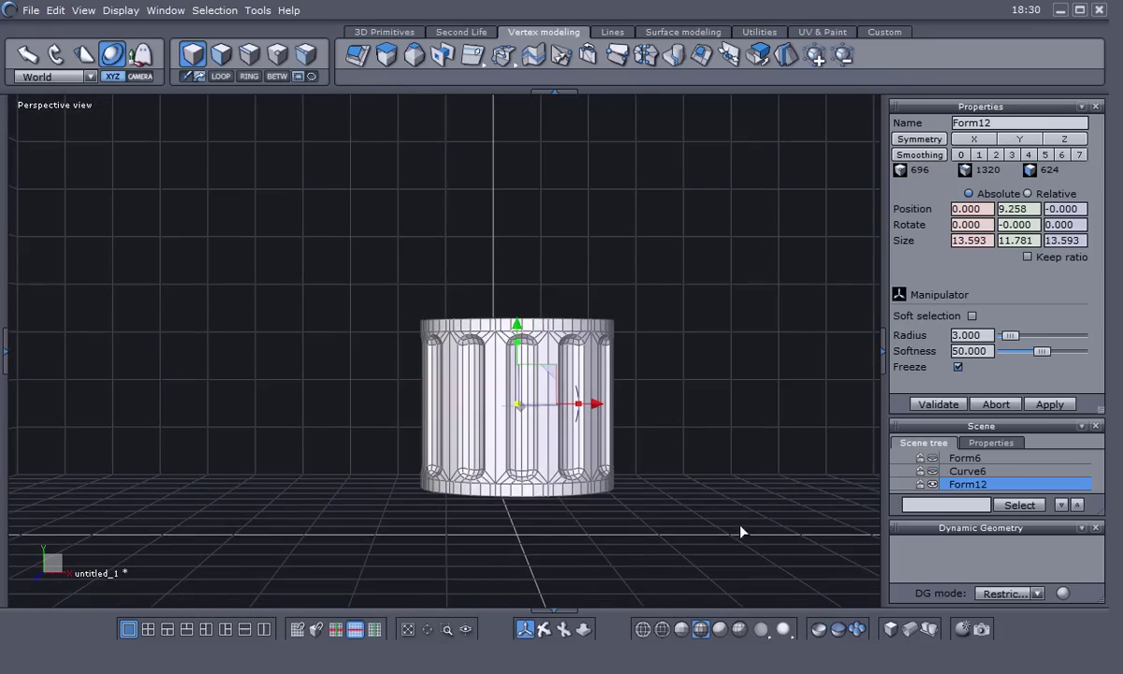
left_click(928, 628)
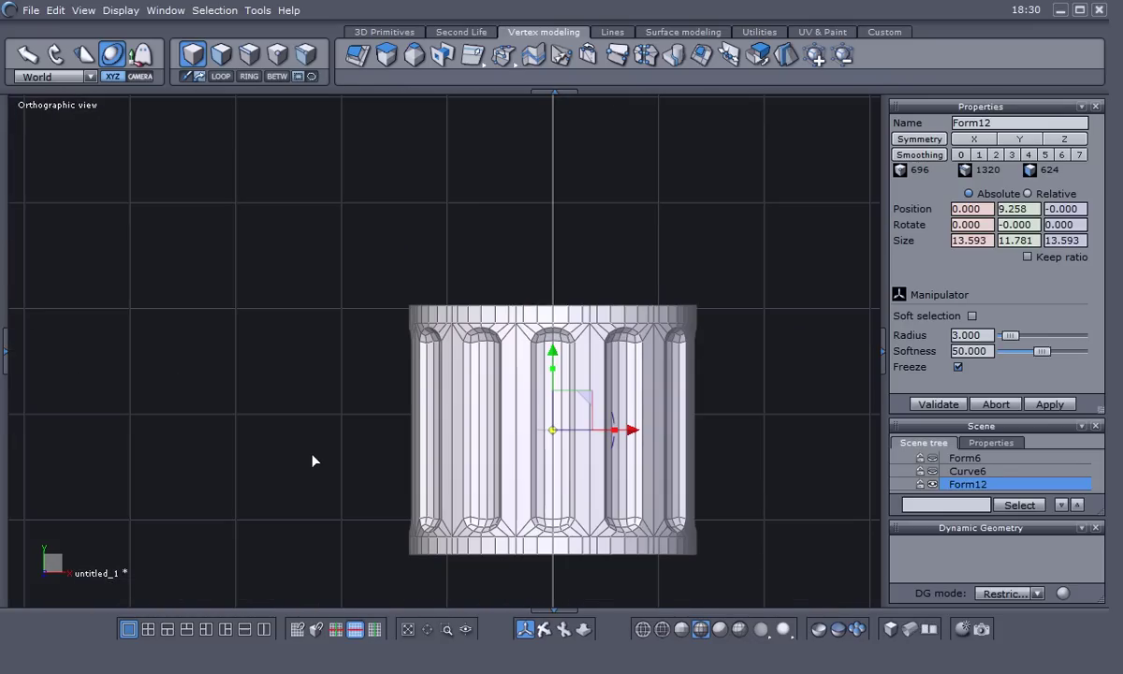
middle_click_drag(313, 454, 285, 428)
left_click(642, 631)
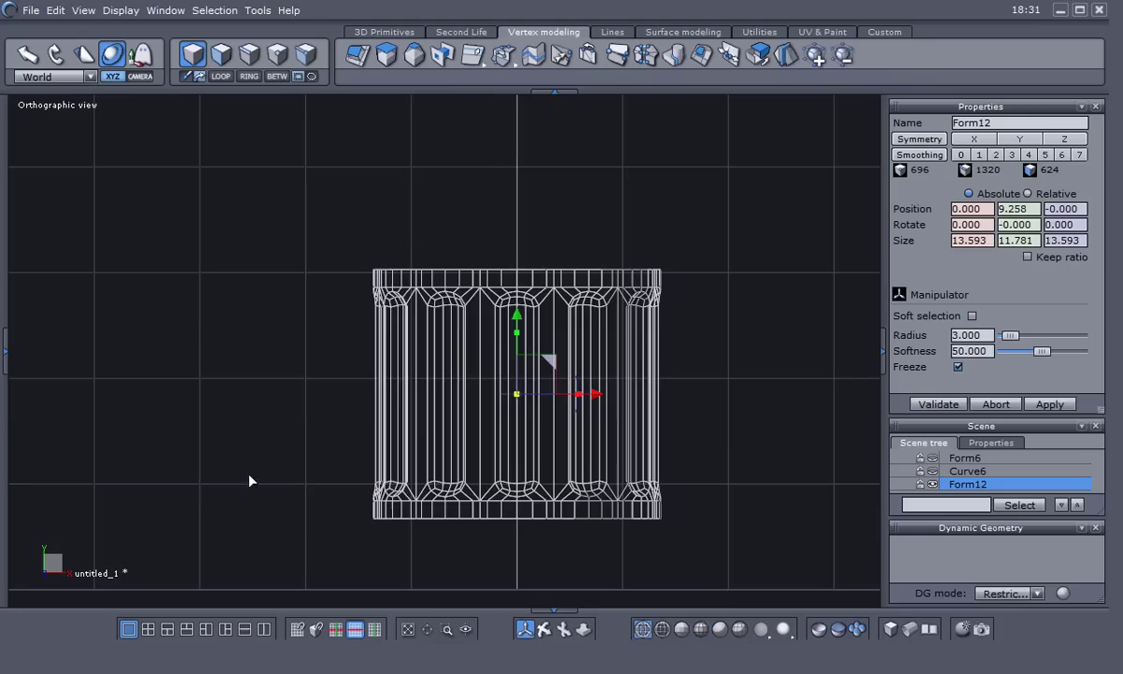
- Box-select the faces at the cylinder's upper end and move them up to stretch the column to about 34.25 high
right_click(261, 343)
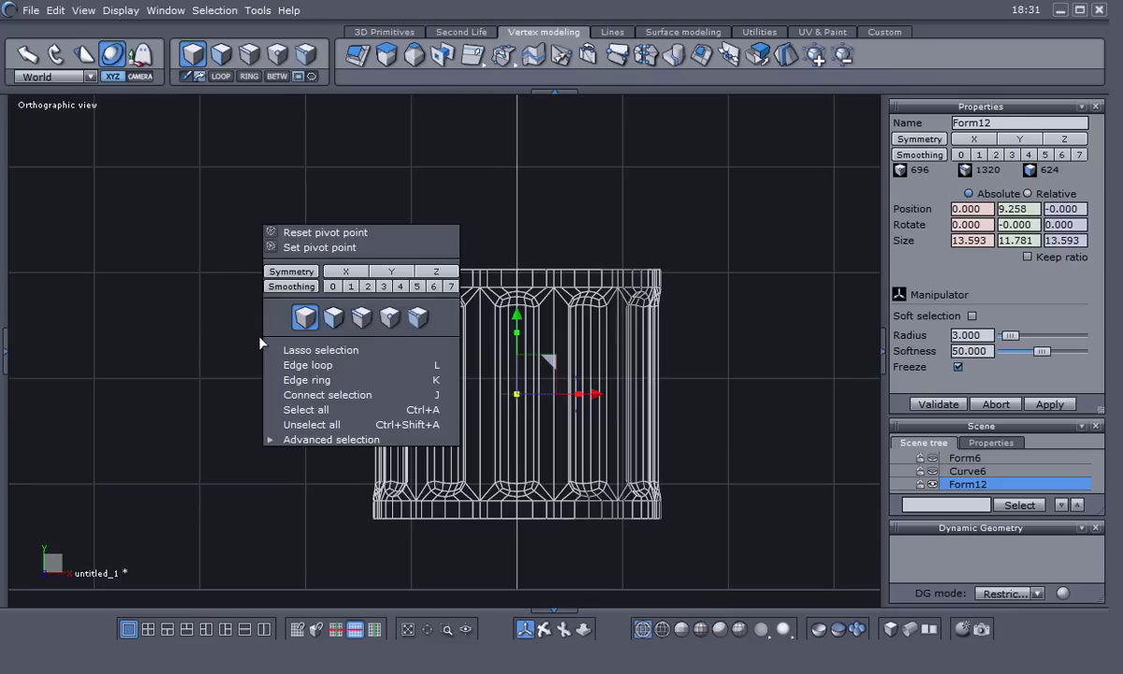
left_click(345, 320)
left_click_drag(301, 199, 573, 306)
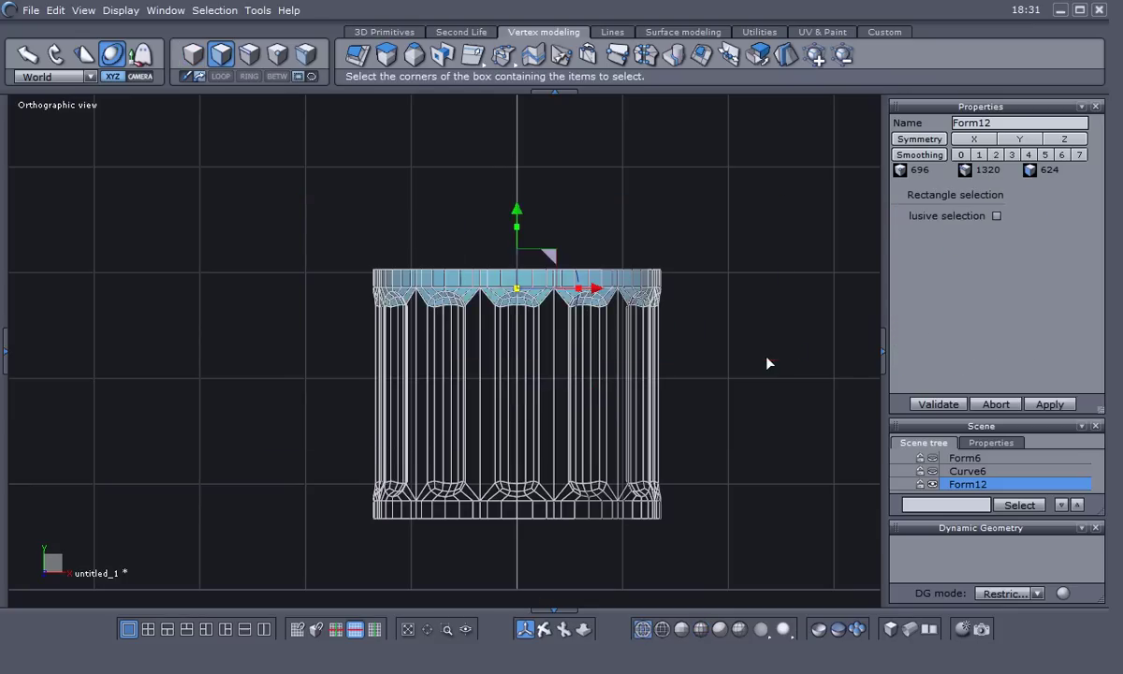
scroll(743, 375, "down", 2)
middle_click_drag(737, 385, 708, 398)
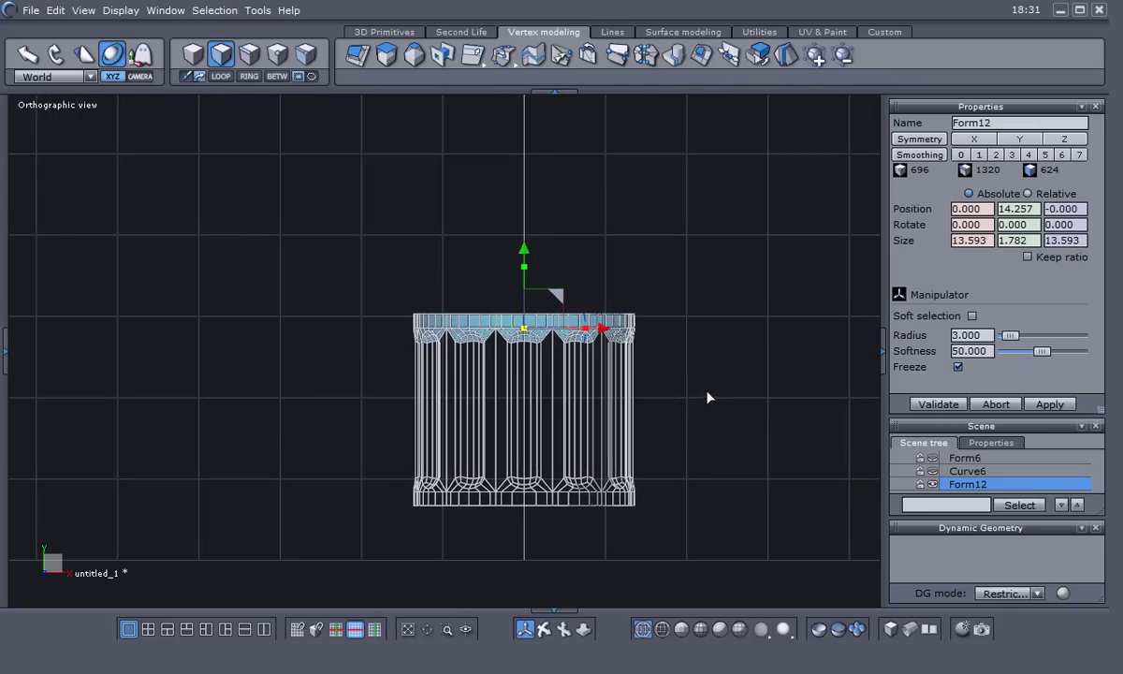
left_click_drag(524, 247, 526, 25)
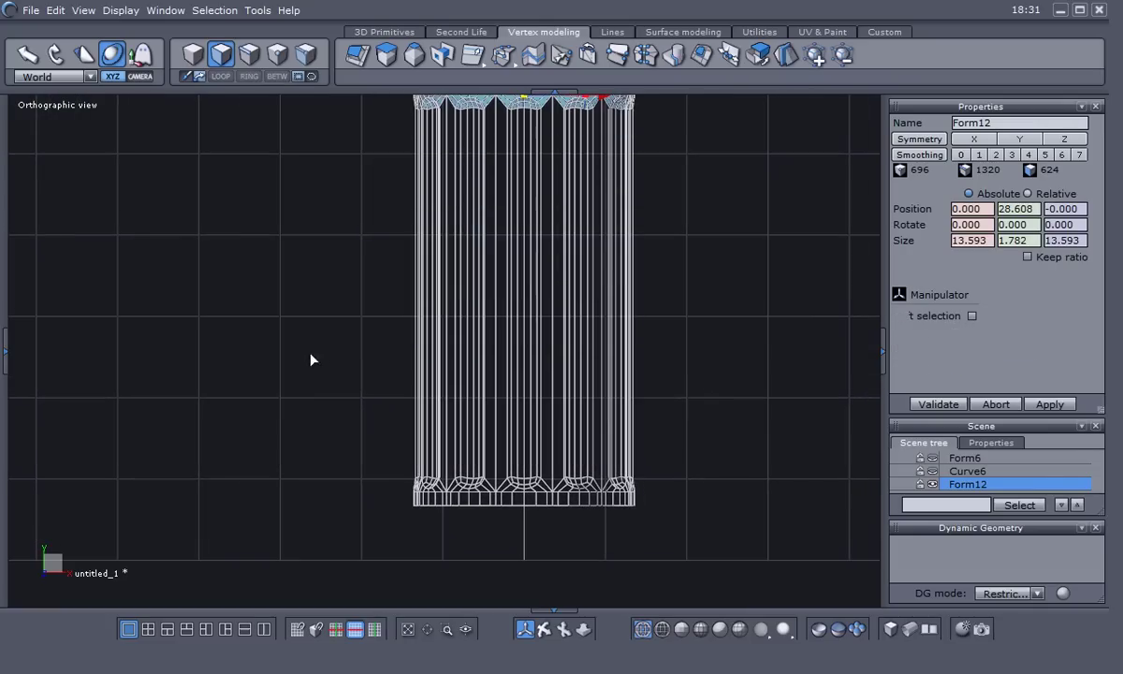
scroll(328, 337, "down", 3)
middle_click_drag(328, 350, 340, 475)
left_click_drag(454, 238, 471, 160)
left_click(643, 388)
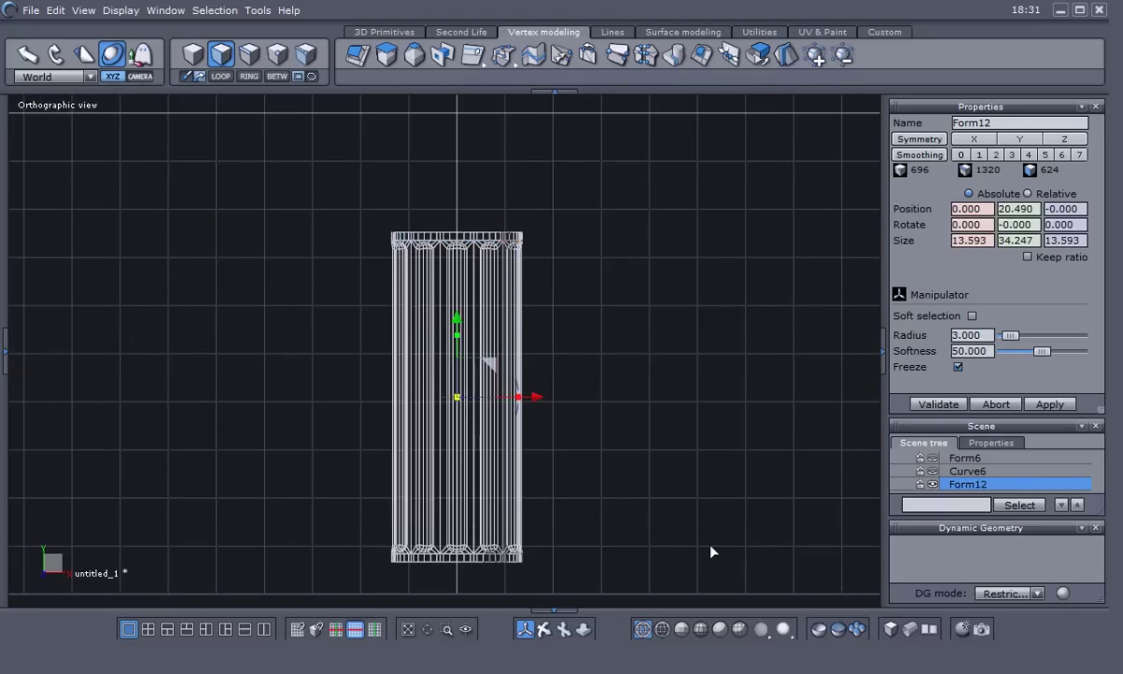
- Return to a shaded perspective view and turn on Y symmetry for the column
left_click(738, 629)
right_click_drag(679, 461, 480, 517)
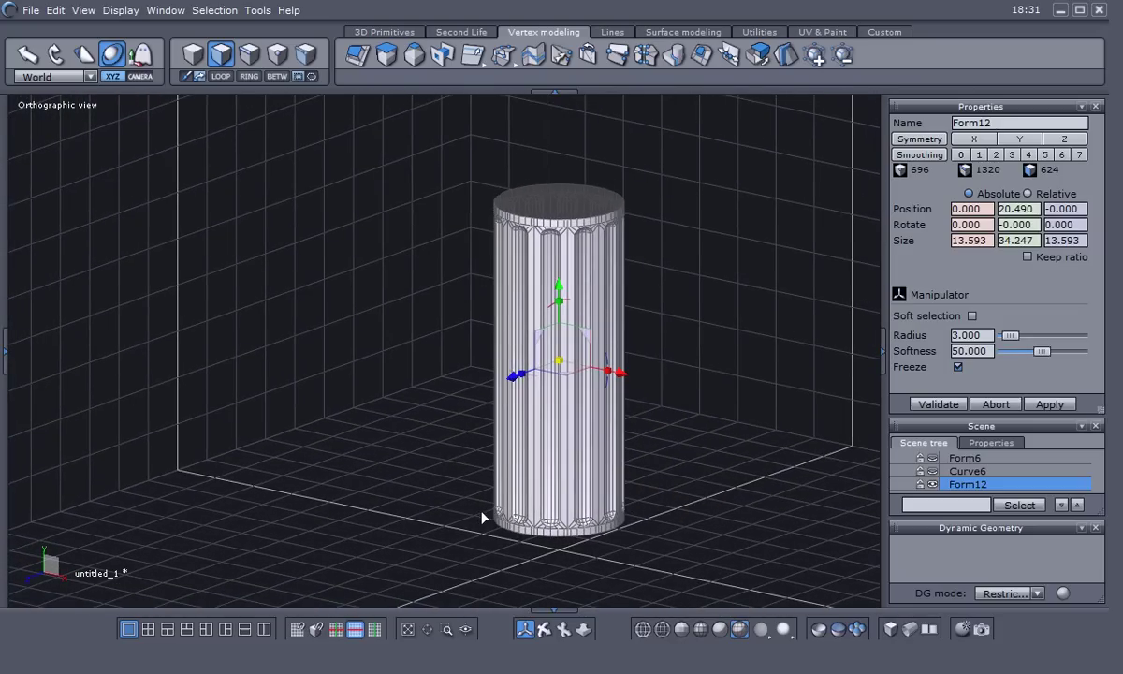
key("5")
scroll(541, 446, "up", 5)
scroll(702, 459, "down", 3)
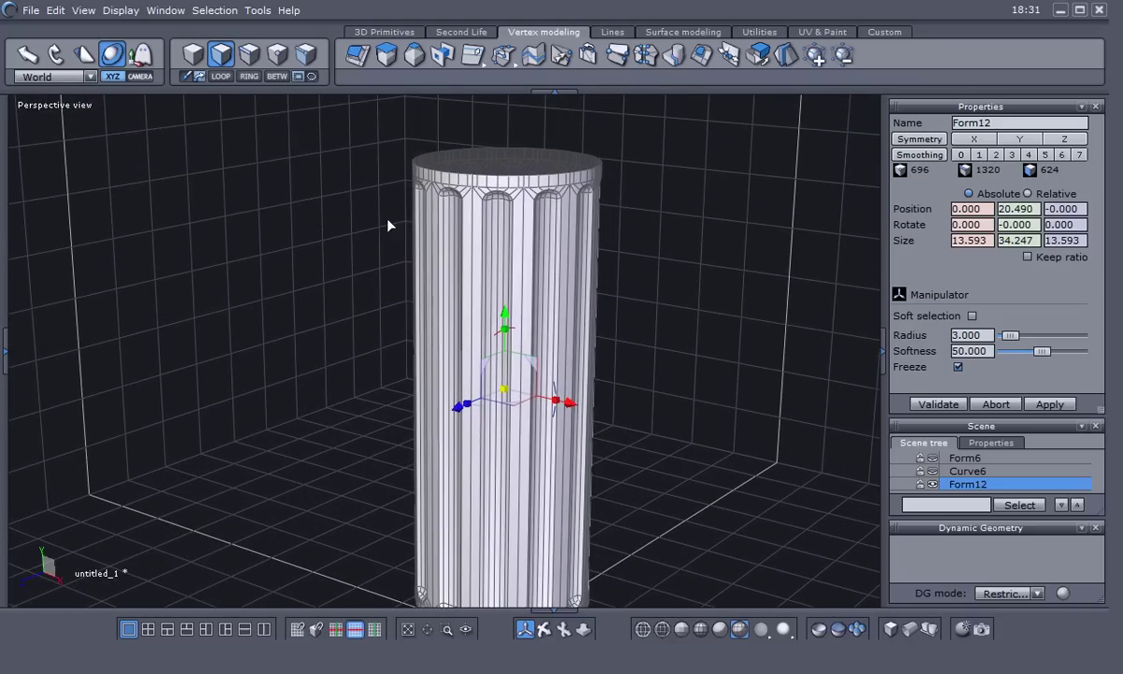
left_click(920, 139)
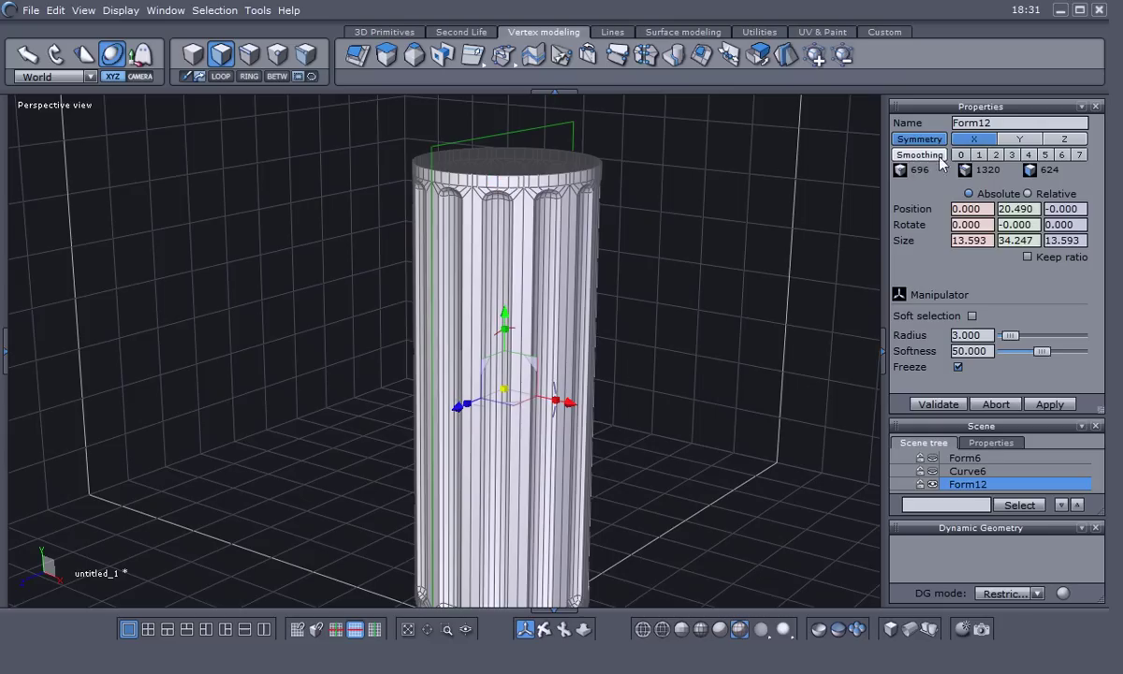
left_click(1019, 138)
- Select the edge loop around the column's upper rim and extrude it outward to about 15.96 wide
scroll(565, 202, "up", 3)
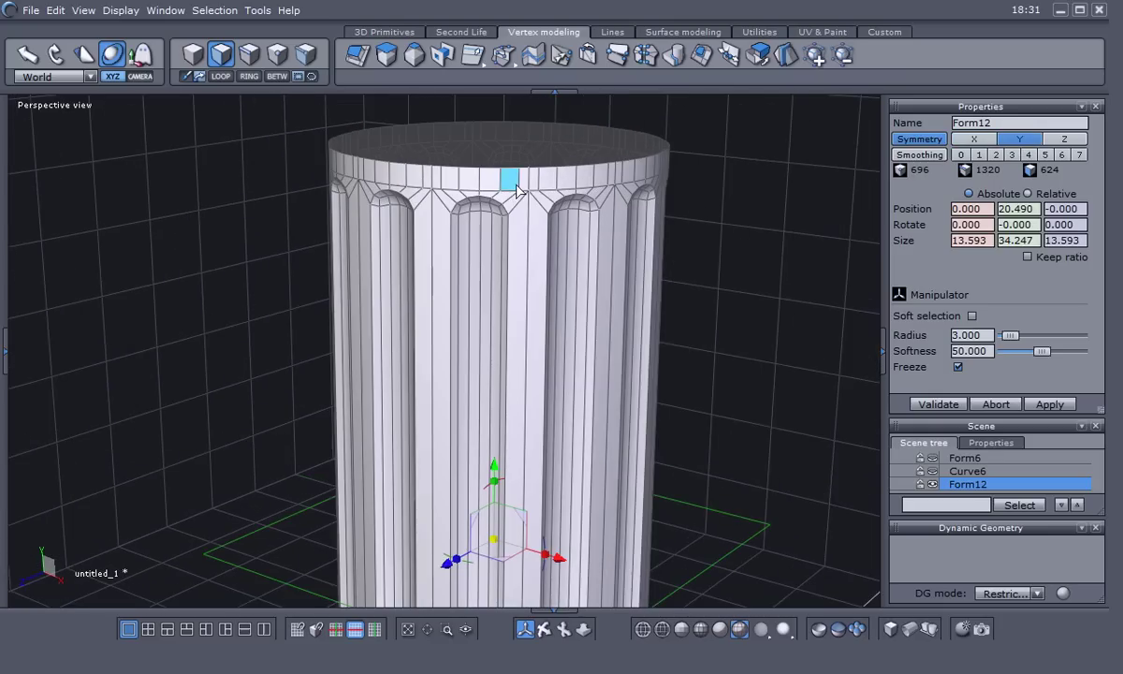
right_click(347, 223)
left_click(389, 208)
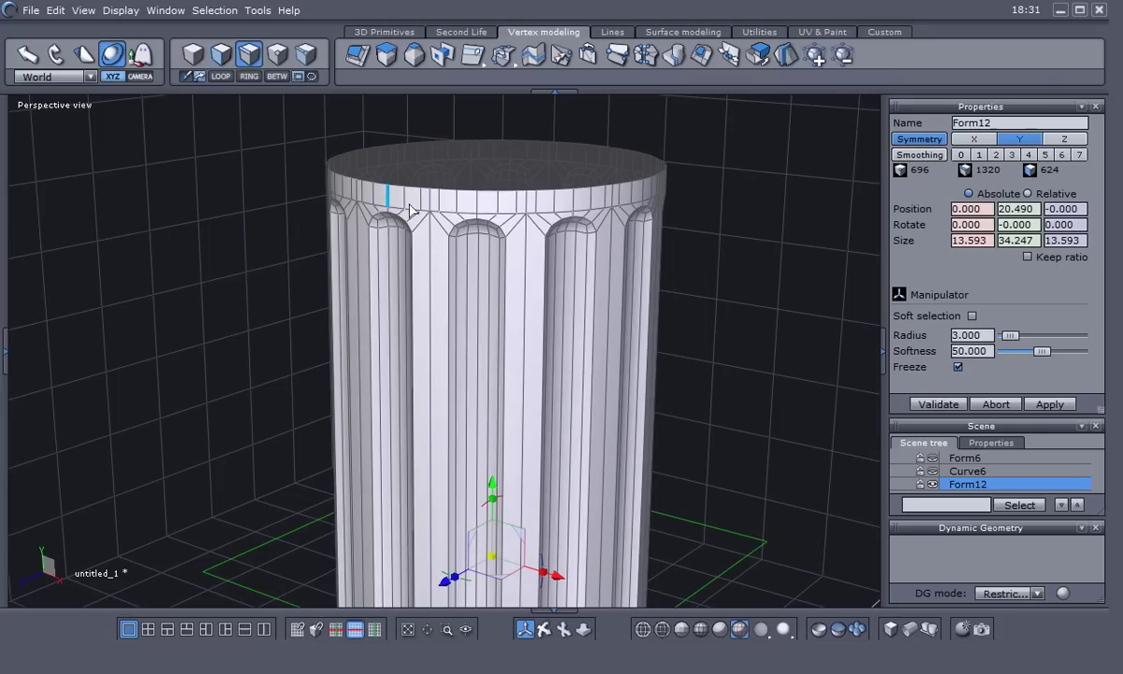
left_click(469, 191)
right_click(240, 241)
left_click(271, 265)
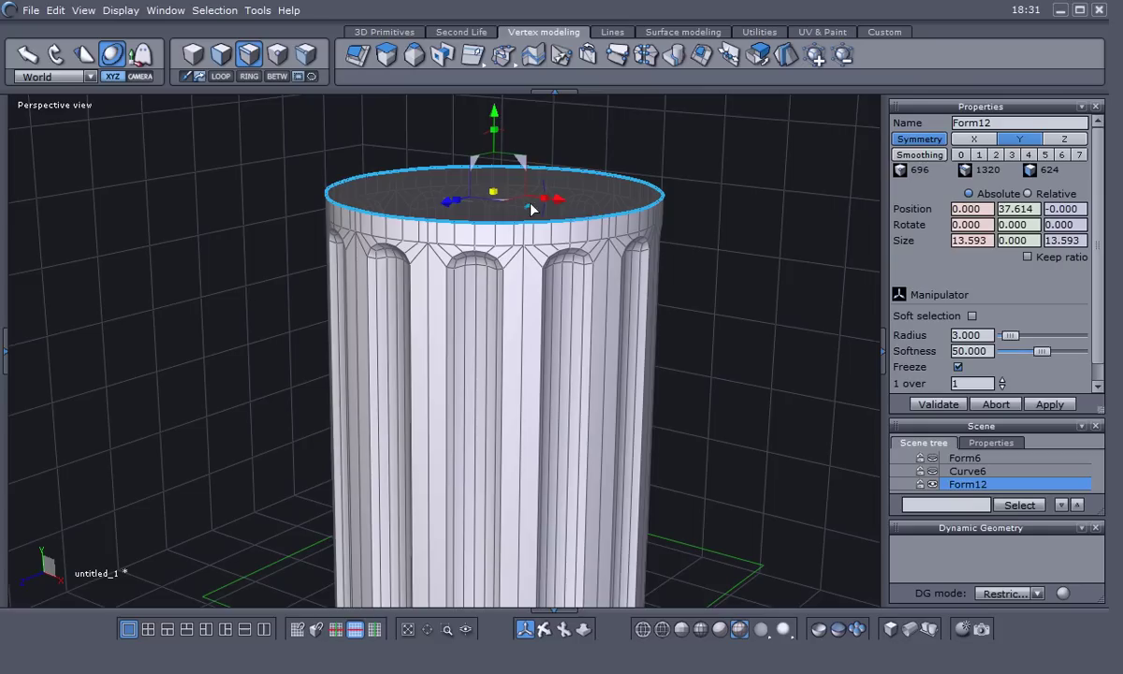
mouse_move(496, 195)
left_mouse_down()
mouse_move(483, 182)
mouse_move(500, 186)
left_mouse_up()
- Extrude the rim upward to a Y position of about 39.07, and inward to about 11.32 wide
middle_click_drag(406, 215, 405, 259)
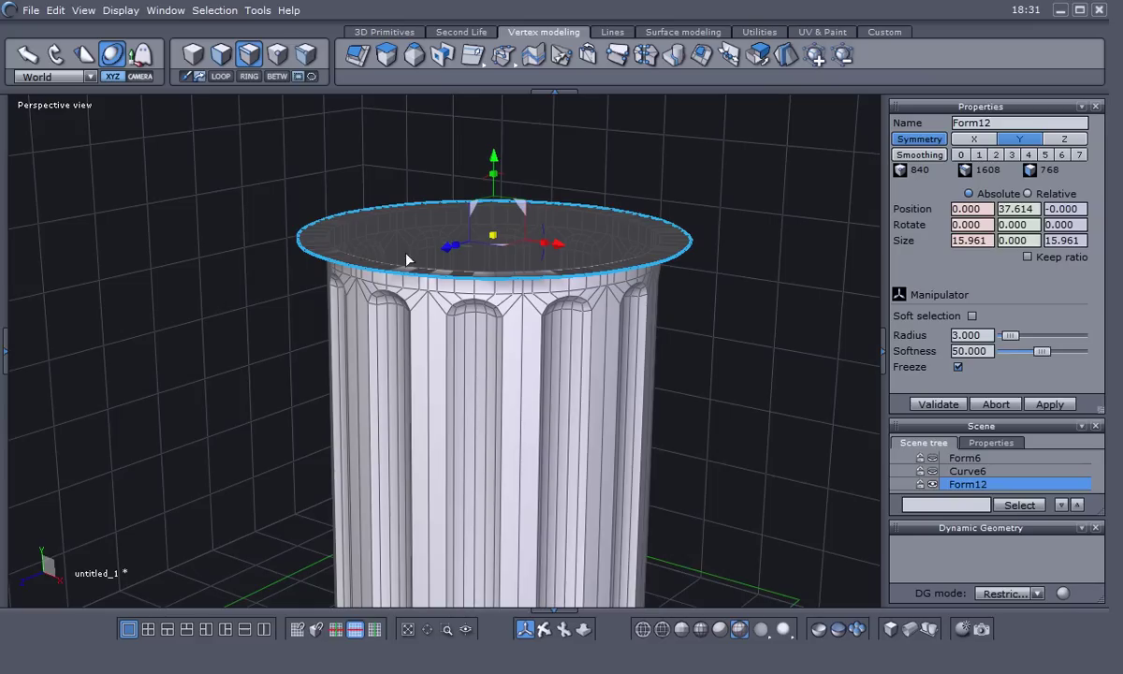
left_click_drag(495, 168, 503, 131, "shift")
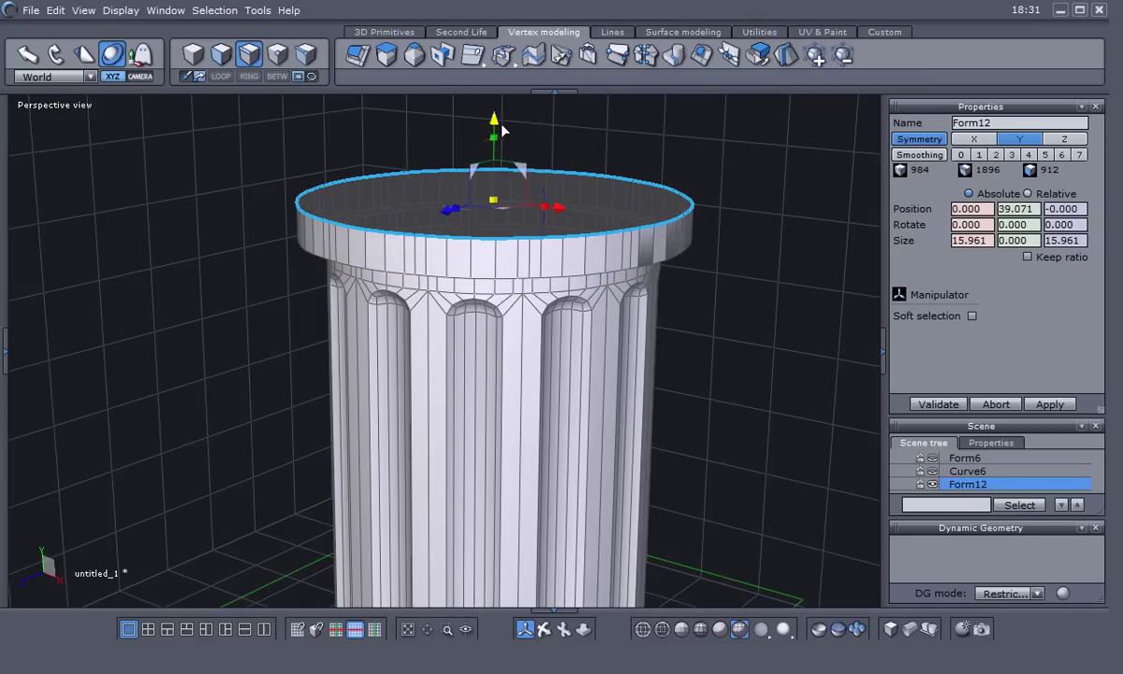
left_click_drag(494, 200, 412, 187, "shift")
middle_click_drag(221, 253, 221, 382)
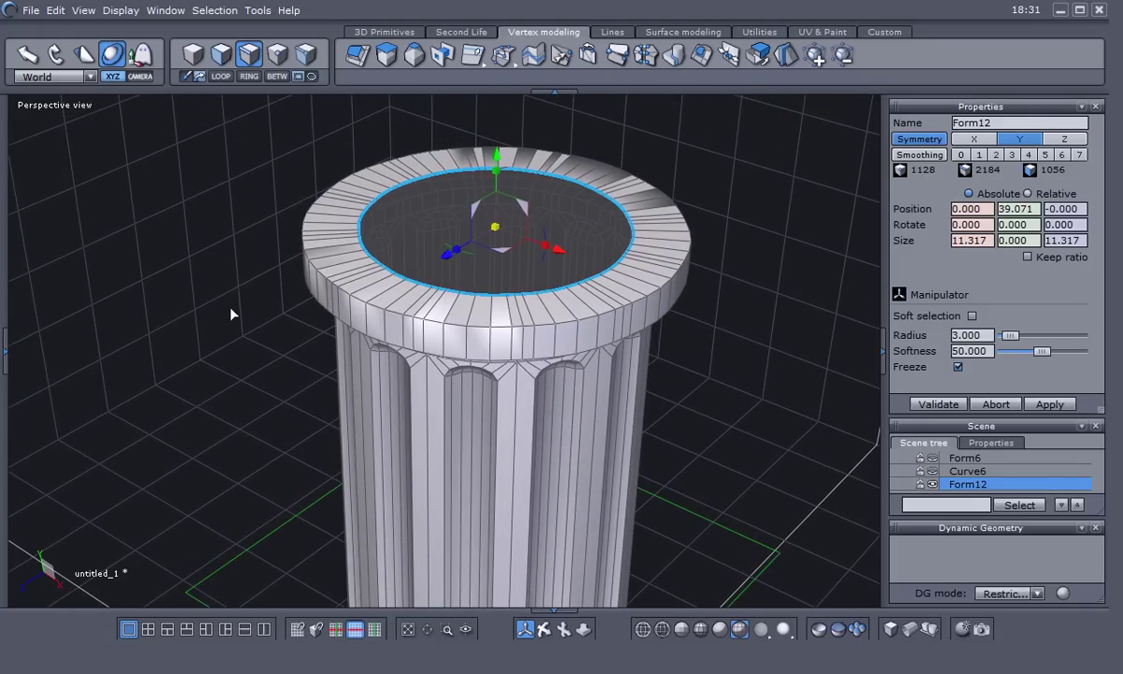
- Convert the inner rim edges to points, weld them together to close the cap, and turn off symmetry
left_click(215, 11)
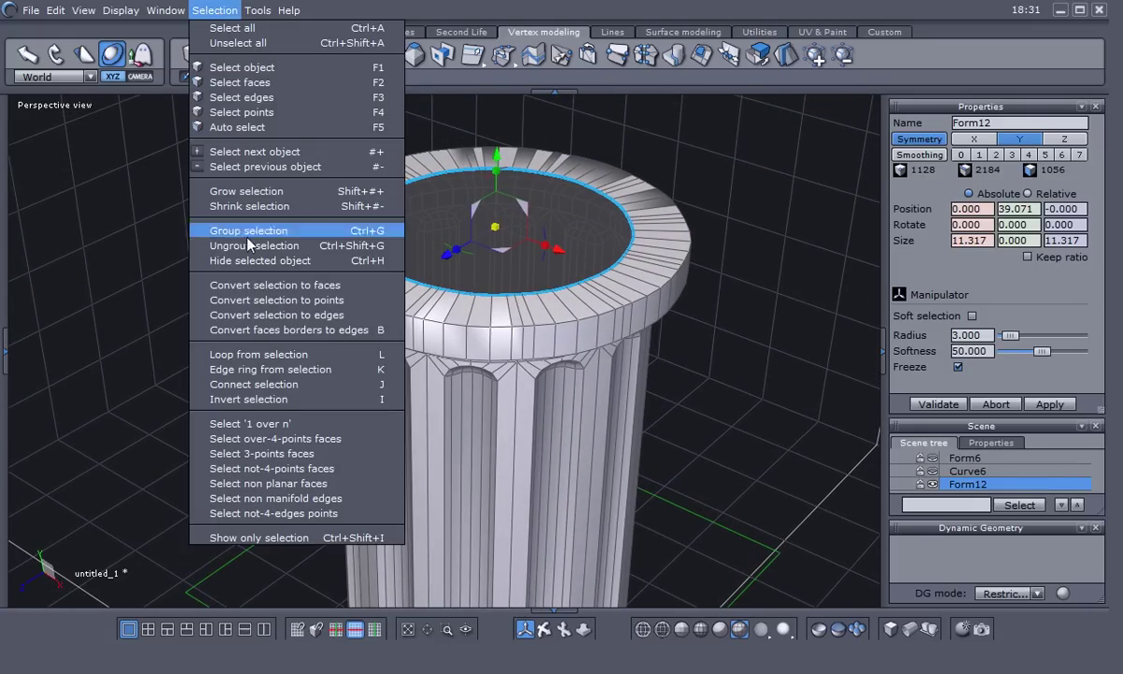
left_click(261, 299)
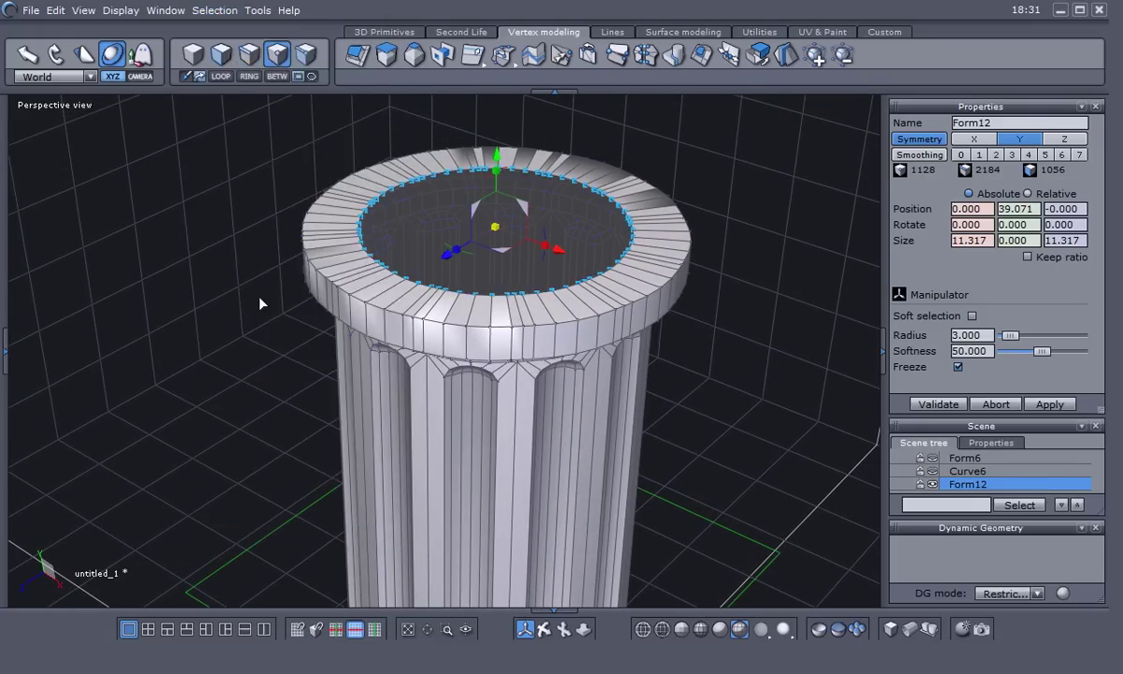
left_click(618, 56)
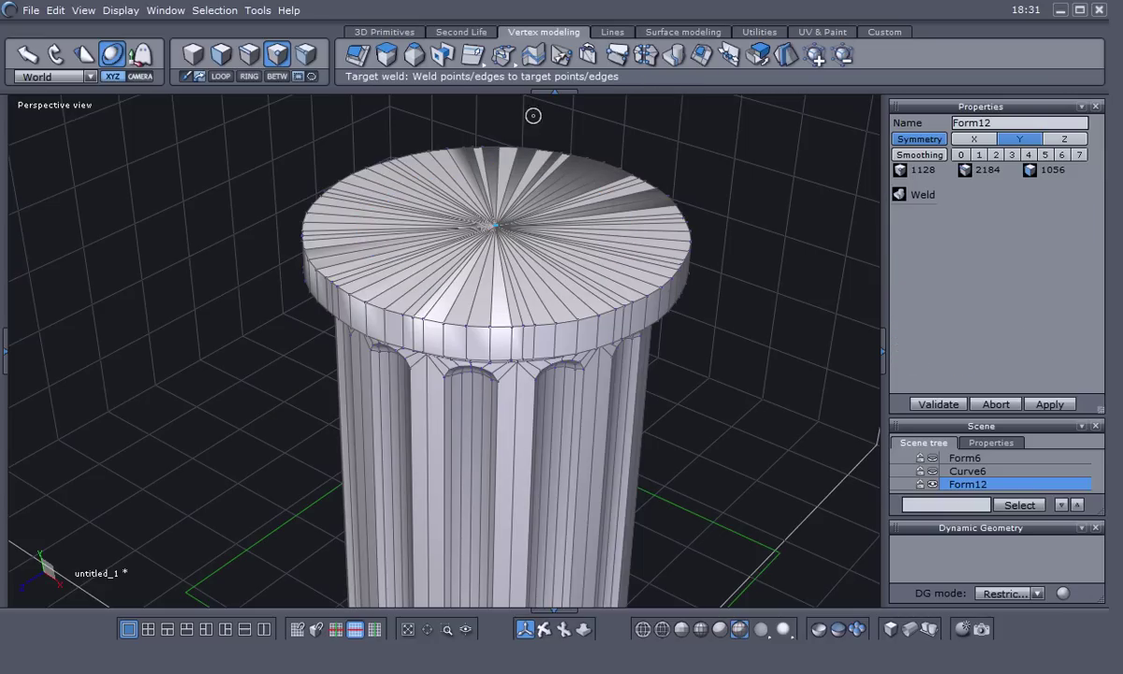
middle_click_drag(783, 402, 405, 430)
scroll(672, 408, "down", 3)
left_click(919, 140)
- Hide the finished column and show the original bent panel again
scroll(696, 400, "up", 3)
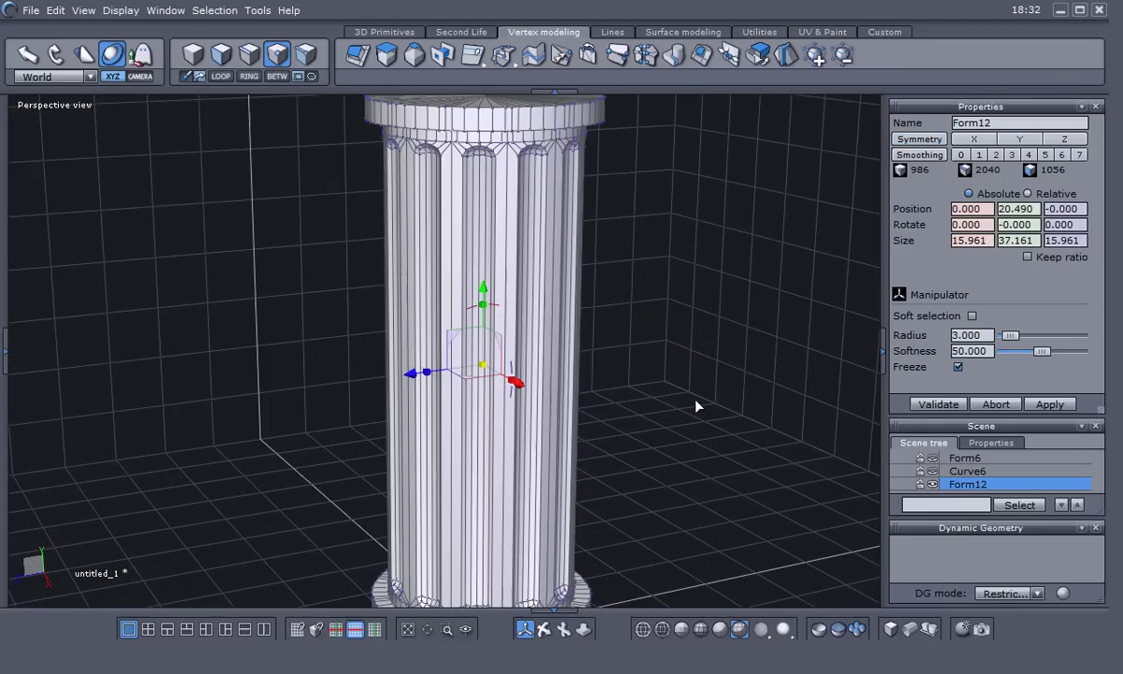
middle_click_drag(688, 392, 609, 404)
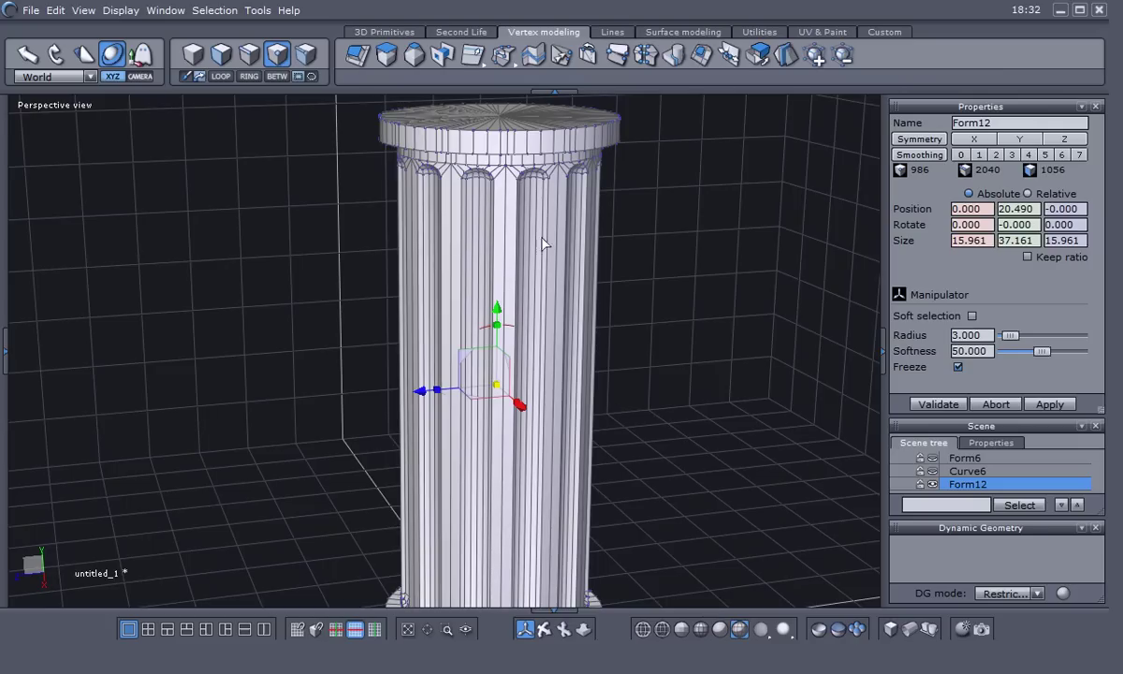
scroll(486, 246, "up", 2)
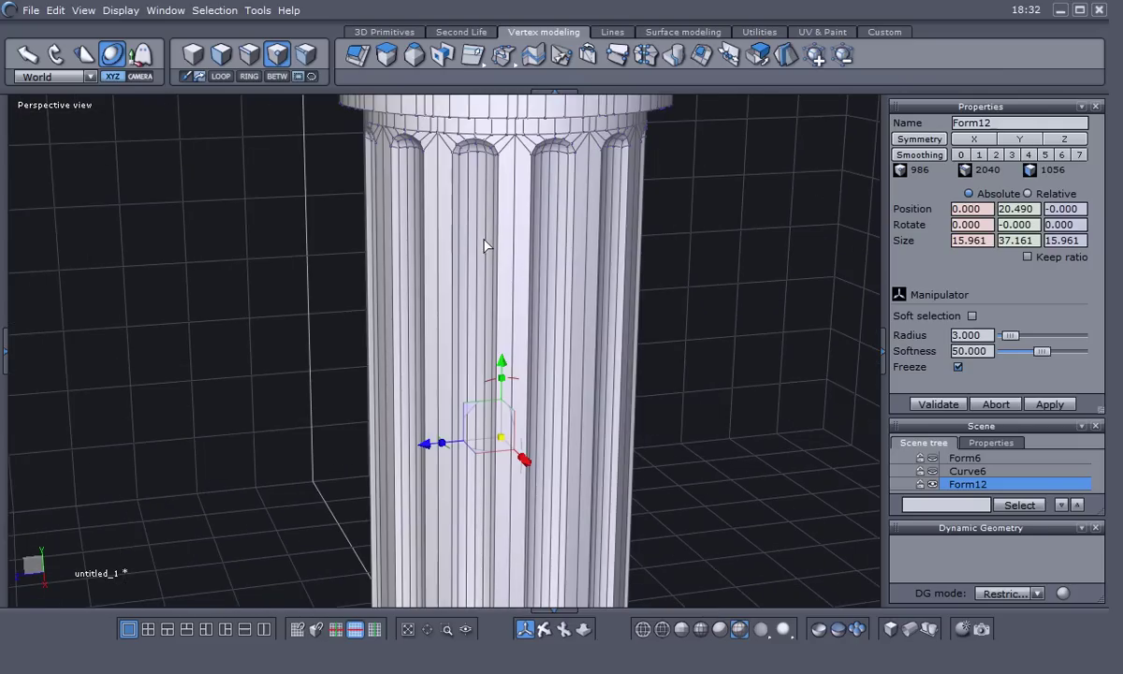
scroll(487, 248, "down", 4)
left_click(934, 485)
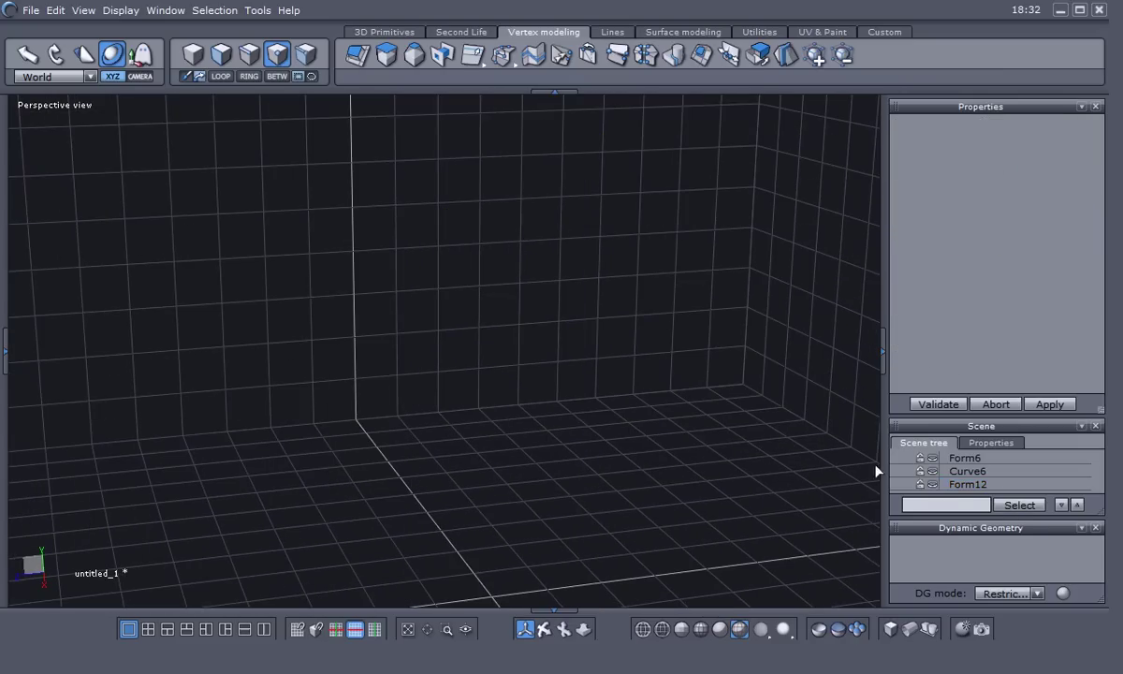
left_click(933, 458)
middle_click_drag(485, 374, 502, 312)
scroll(453, 343, "up", 4)
scroll(446, 352, "down", 1)
middle_click_drag(448, 346, 502, 316)
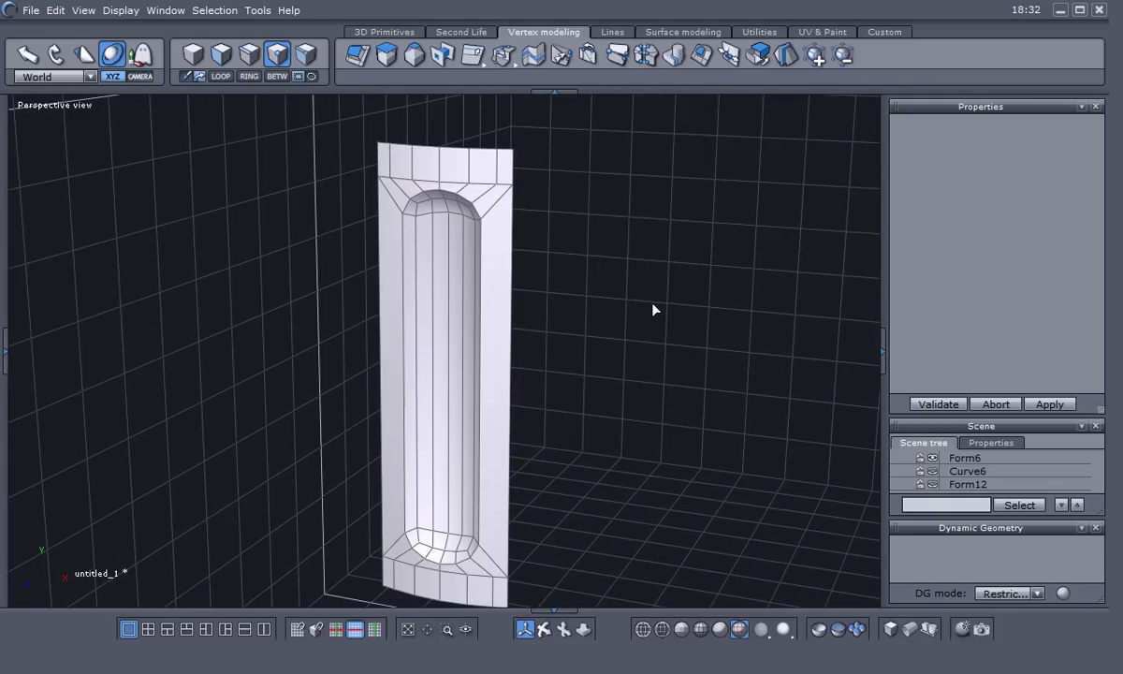
- Try to widen the panel by moving its full side edge outward to an X position of about -27.64 with Y symmetry
left_click(962, 459)
right_click(520, 248)
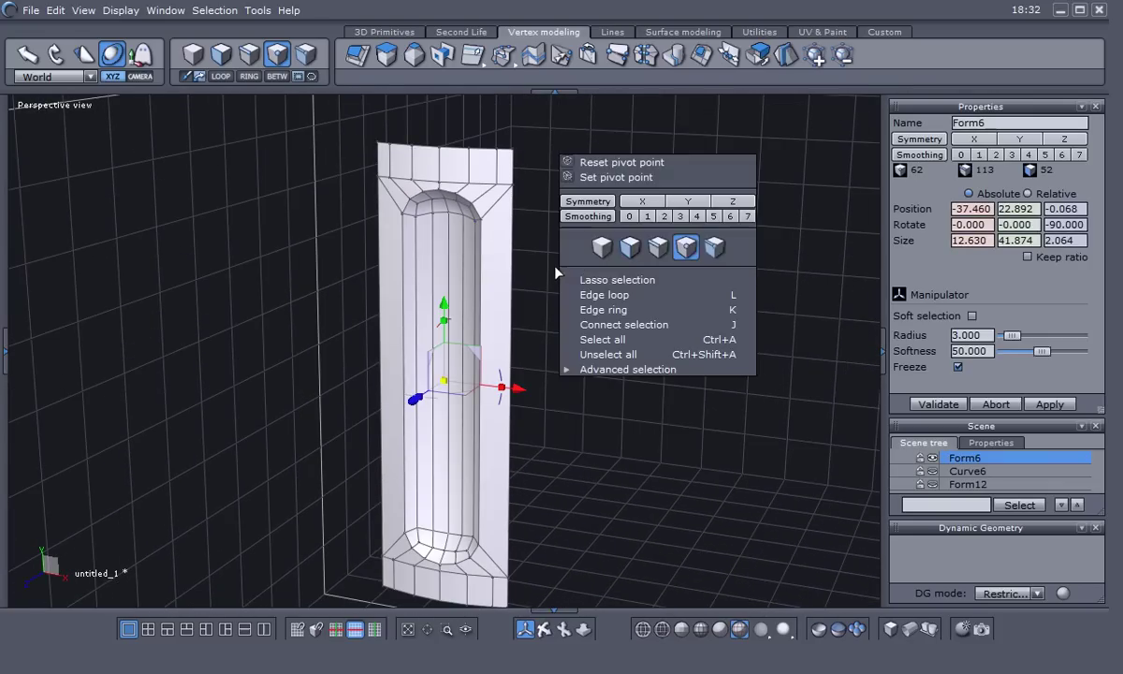
left_click(643, 236)
left_click(514, 268)
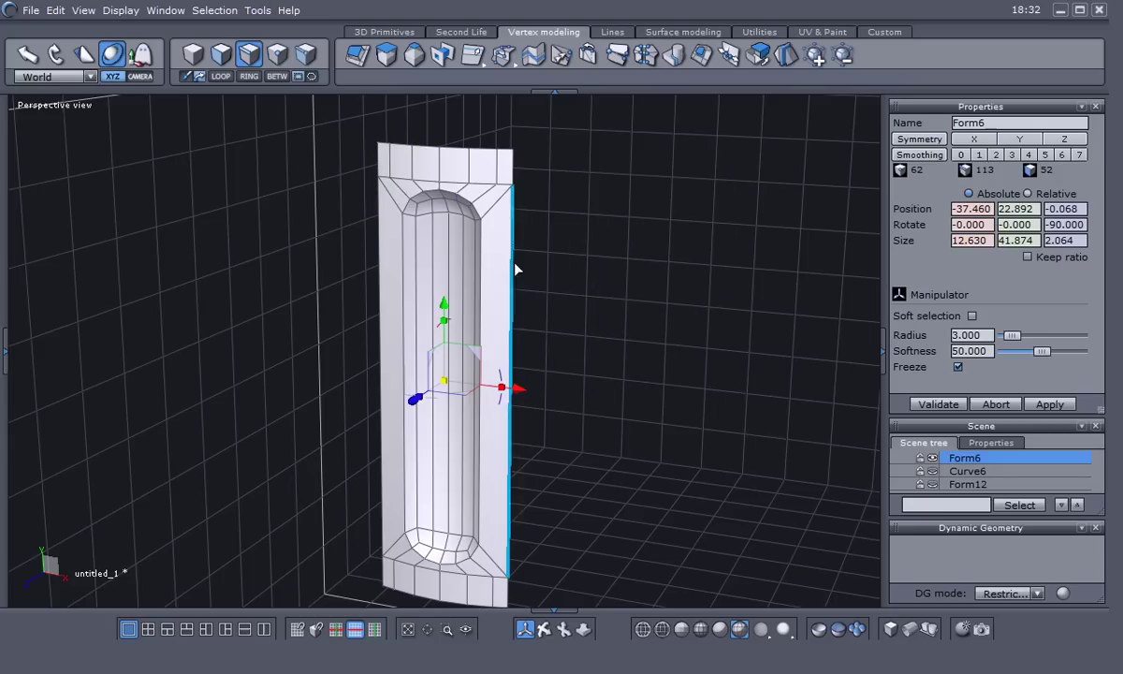
left_click(512, 595, "shift")
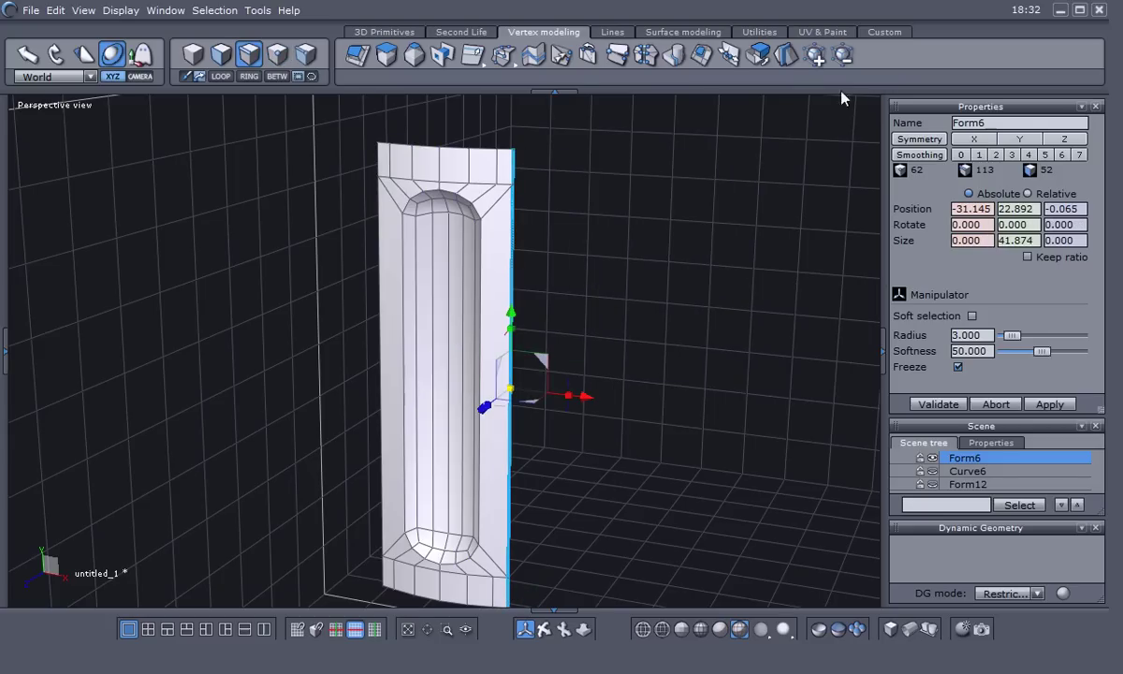
left_click(923, 140)
left_click_drag(601, 400, 629, 407)
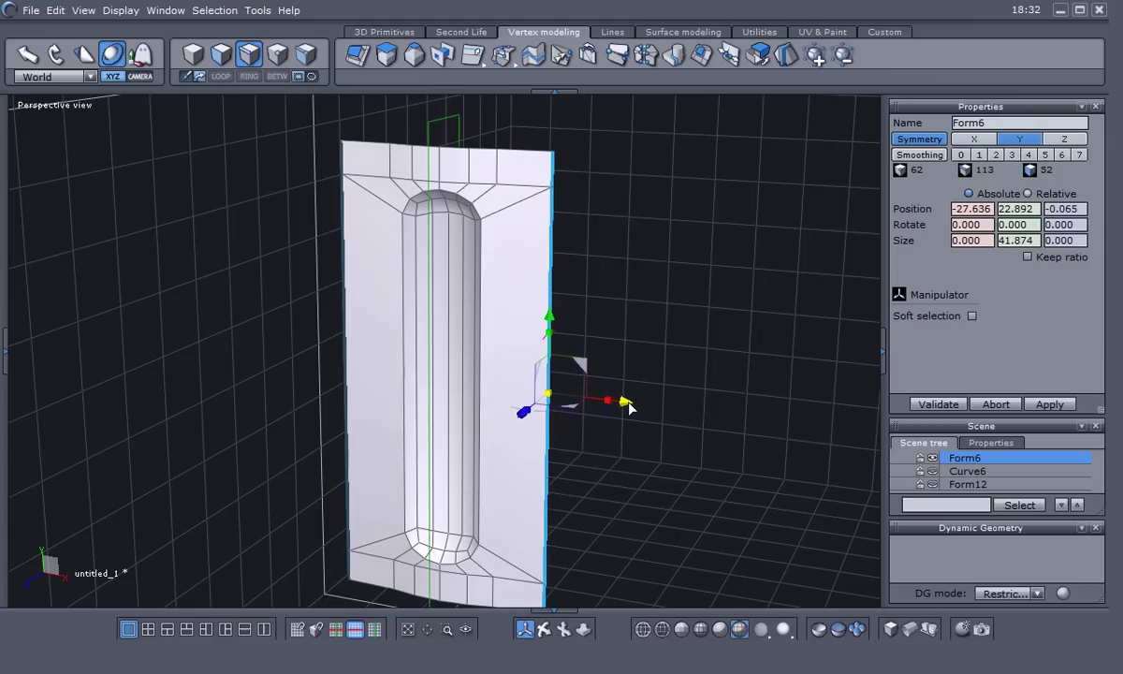
left_click(735, 340)
middle_click_drag(732, 342, 660, 359)
key("ctrl+z")
key("ctrl+z")
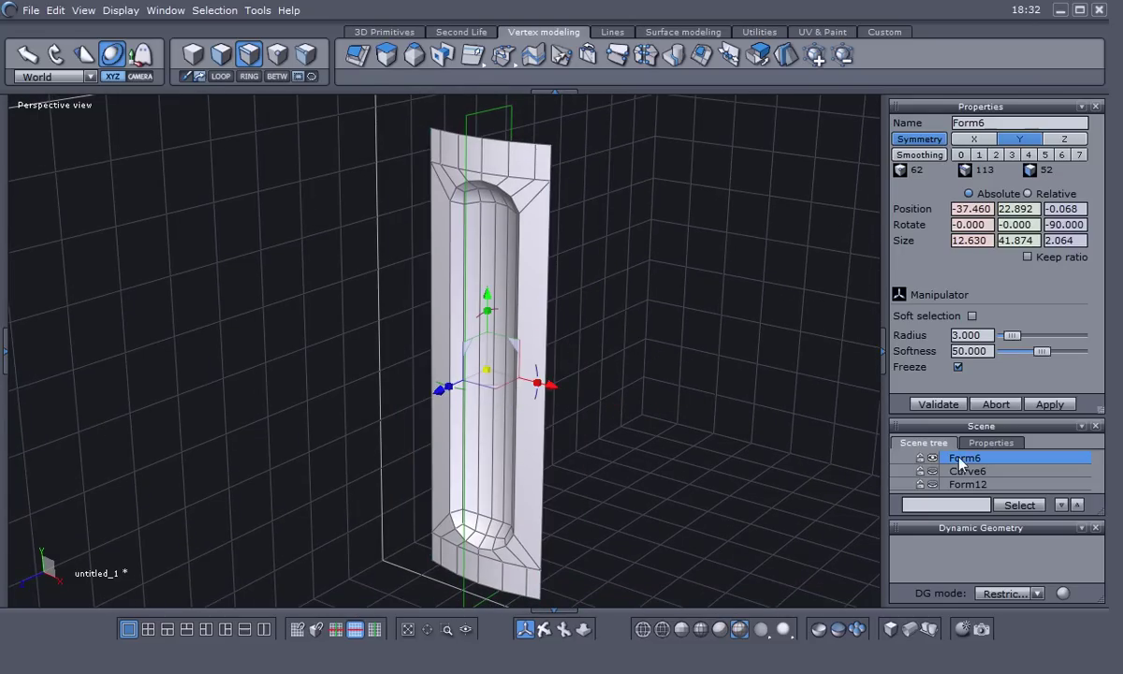
- Delete the original bent panel and the circular guide curve from the scene
right_click(702, 409)
left_click(747, 388)
key("Delete")
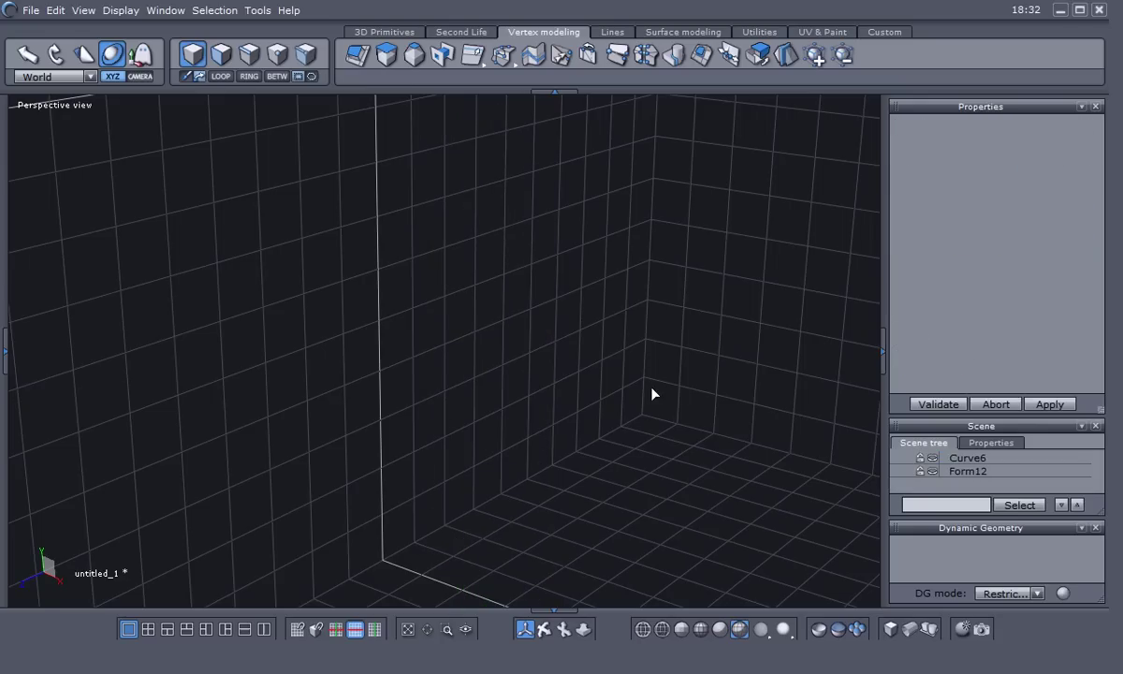
left_click(964, 458)
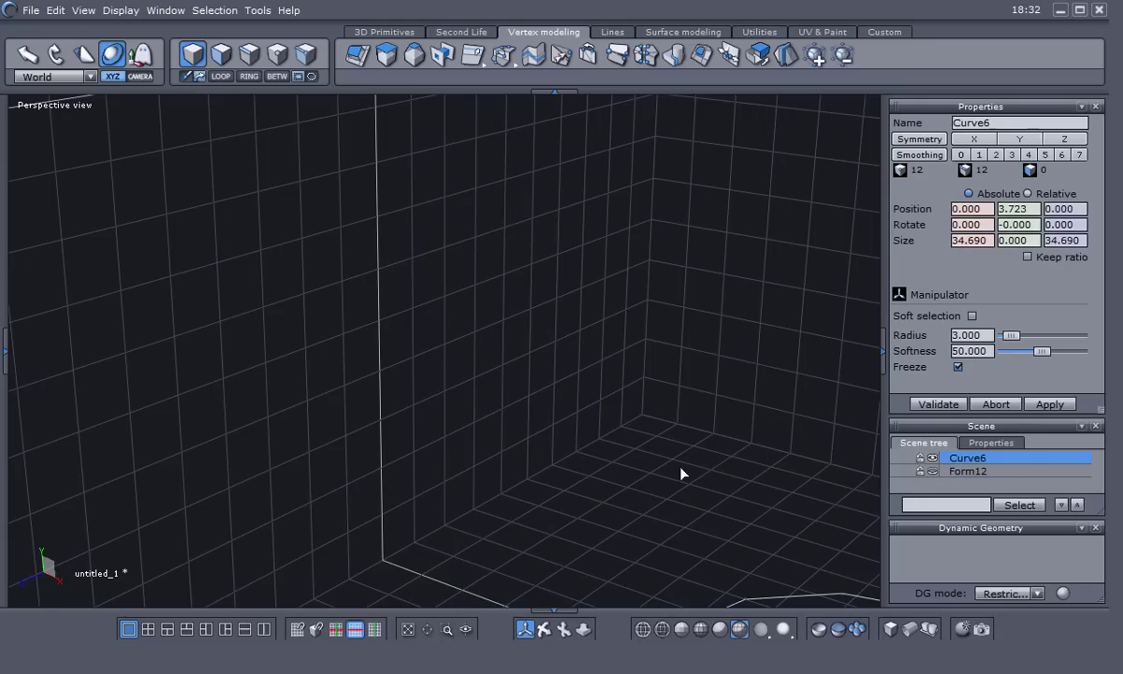
key("Delete")
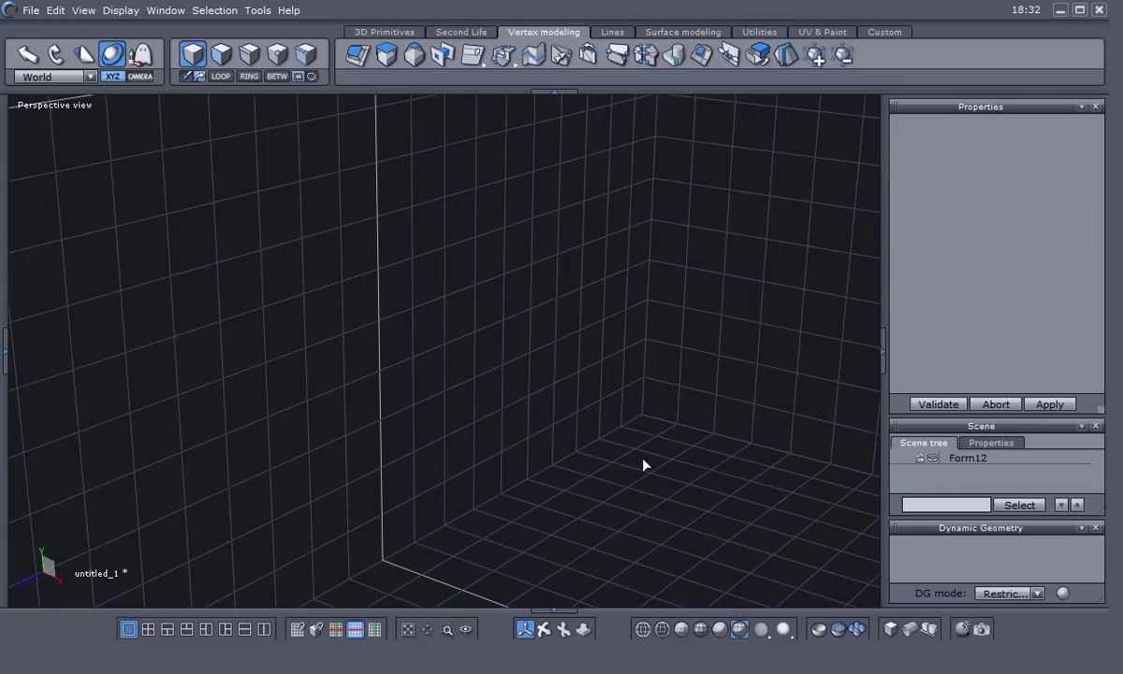
- Show the finished column again, select it, and frame it in the view
left_click(933, 458)
left_click(964, 458)
key("g")
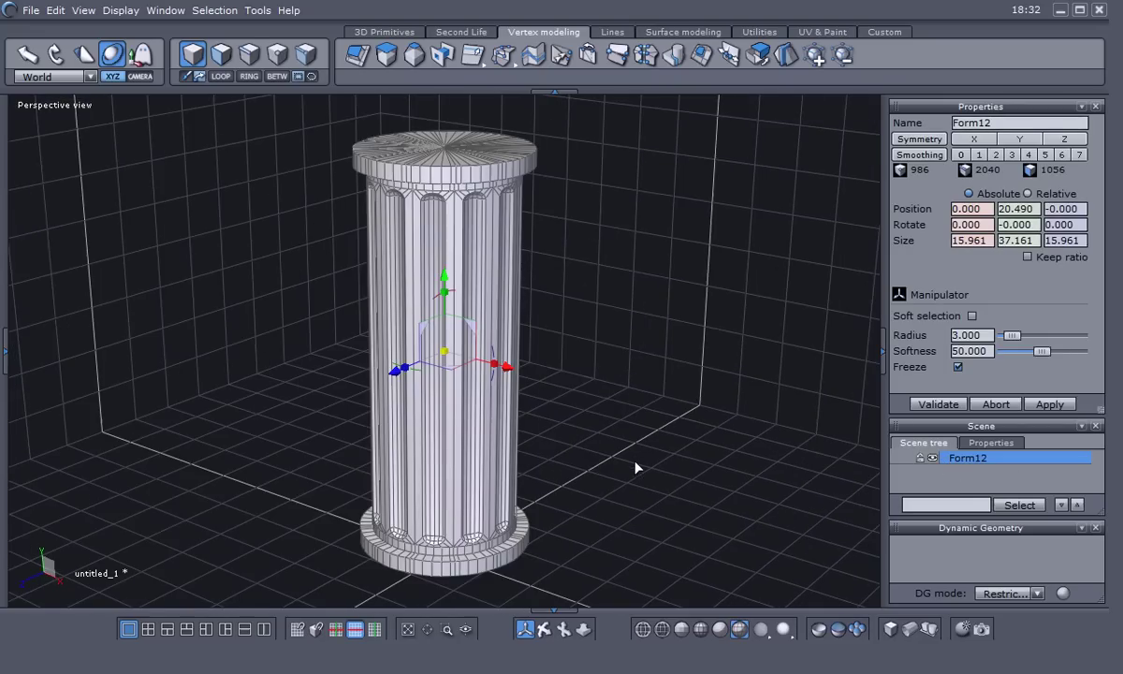
- Examine the whole column from the side and from above
middle_click_drag(602, 439, 433, 350)
scroll(433, 350, "up", 5)
scroll(435, 356, "down", 5)
mouse_move(460, 409)
middle_mouse_down()
mouse_move(469, 422)
mouse_move(356, 420)
mouse_move(361, 370)
mouse_move(441, 371)
mouse_move(442, 403)
middle_mouse_up()
scroll(440, 373, "down", 2)
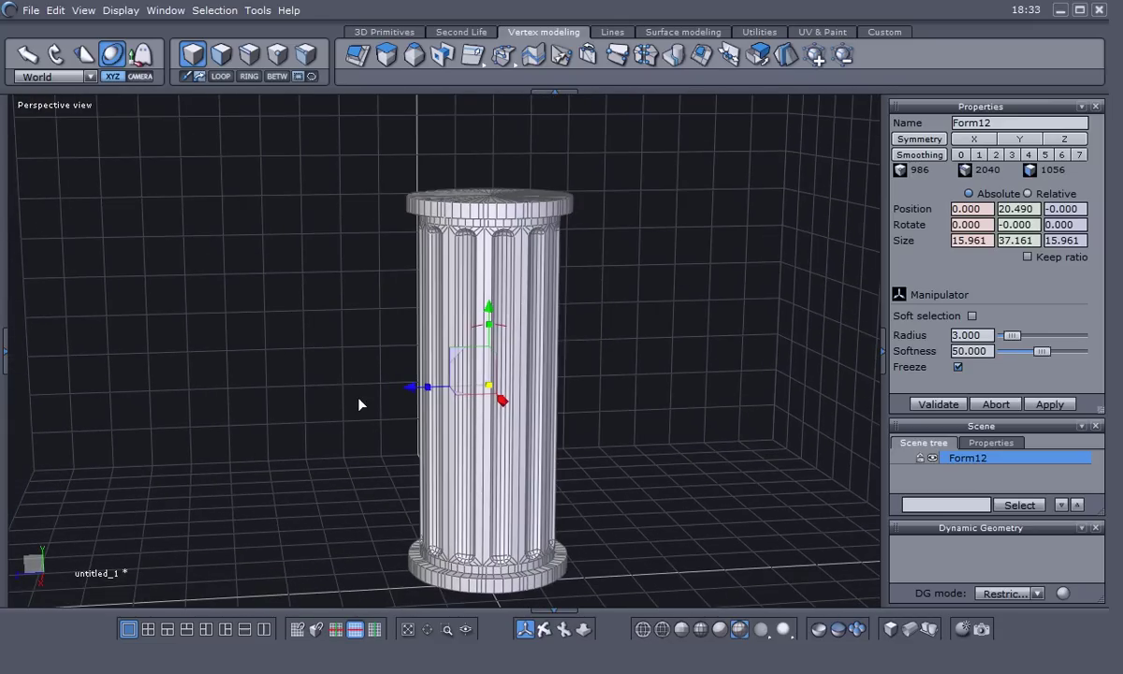
scroll(361, 394, "up", 3)
middle_click_drag(363, 392, 325, 417)
scroll(290, 392, "down", 2)
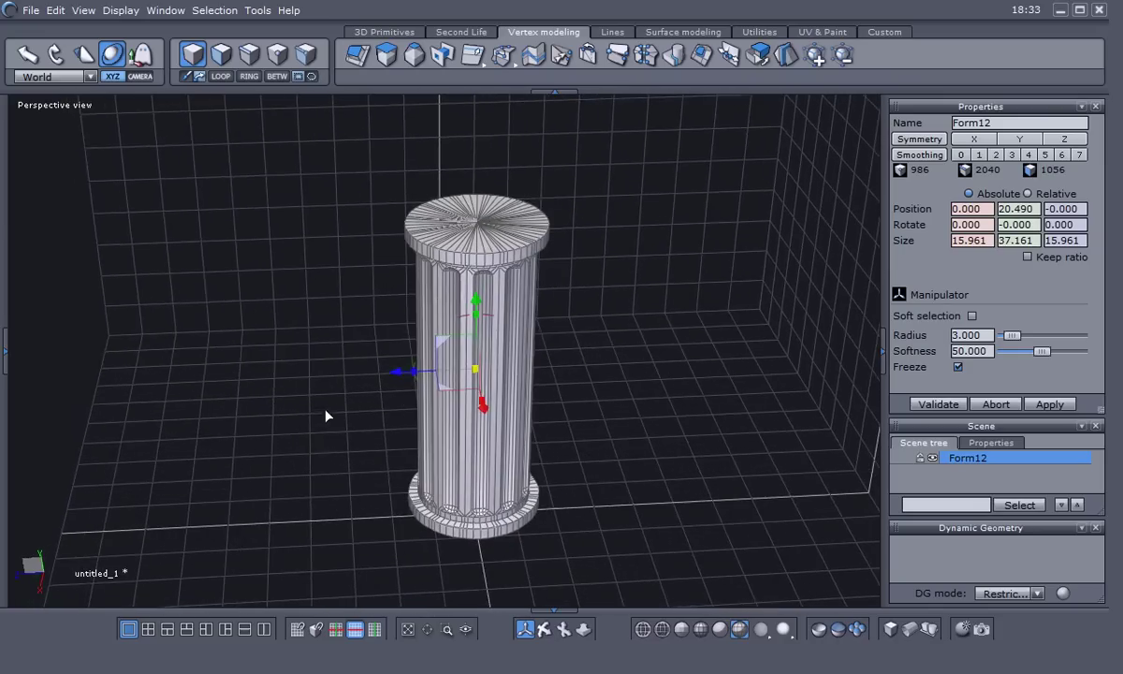
- Inspect the column's cap, upper rim and rounded flute ends up close from several angles
scroll(482, 238, "up", 3)
scroll(482, 239, "up", 2)
middle_click_drag(483, 246, 509, 279)
scroll(474, 313, "up", 2)
scroll(284, 384, "down", 5)
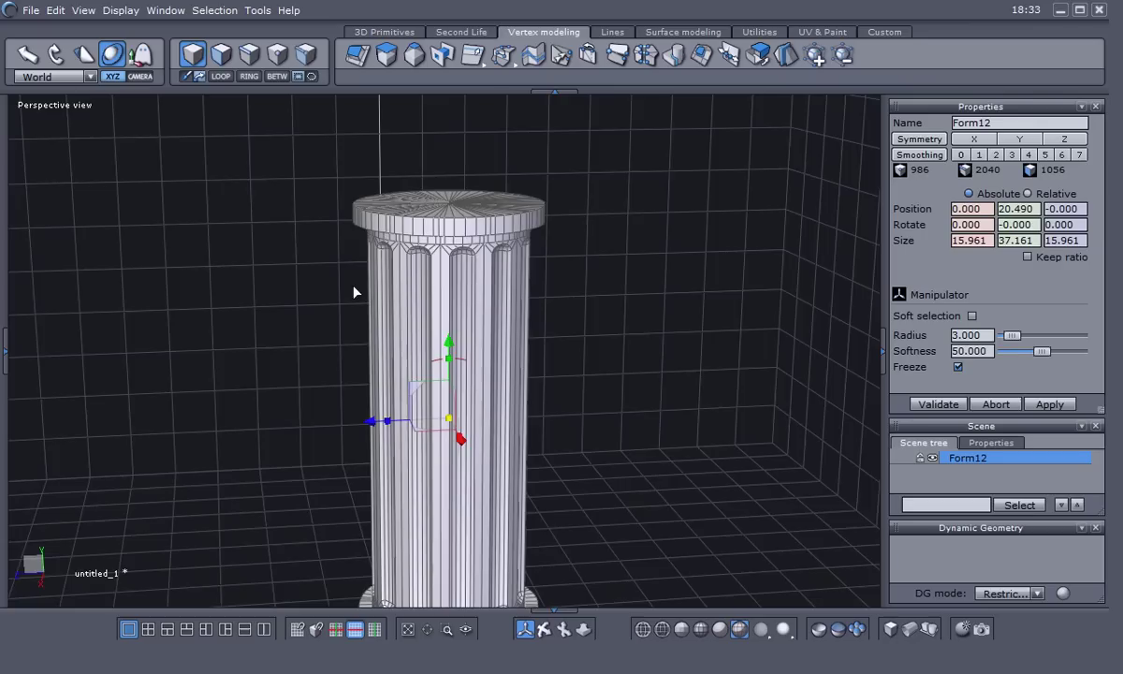
middle_click_drag(365, 312, 339, 341)
scroll(421, 288, "up", 2)
middle_click_drag(363, 293, 315, 350)
scroll(331, 301, "up", 3)
middle_click_drag(329, 303, 271, 369)
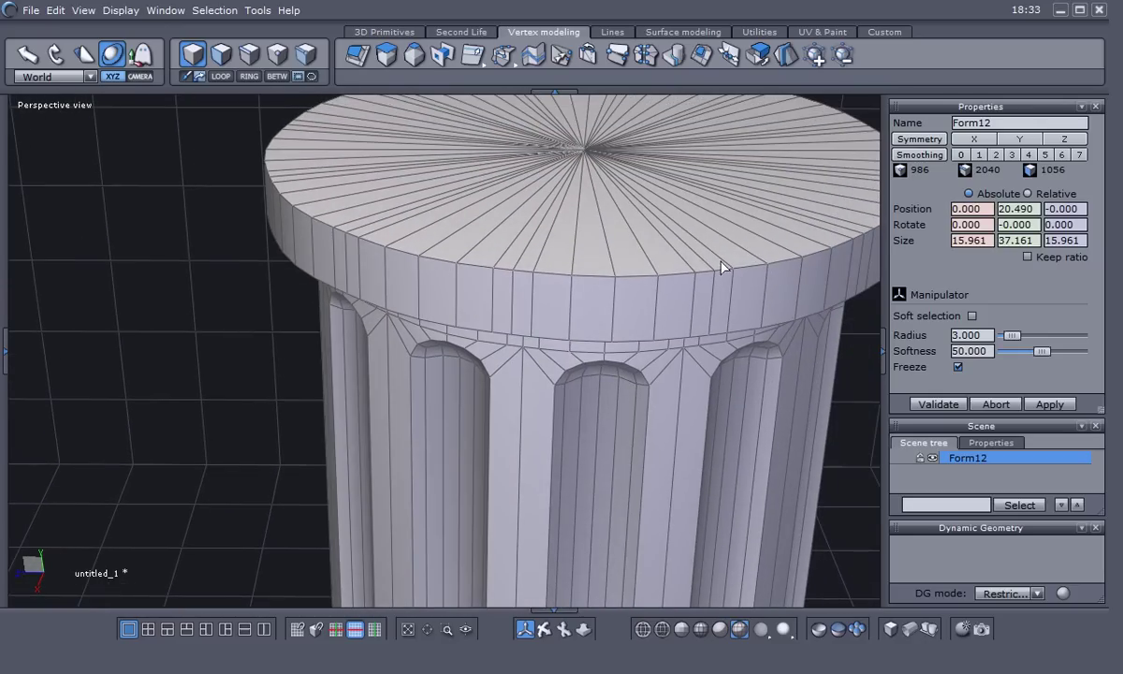
scroll(268, 346, "down", 2)
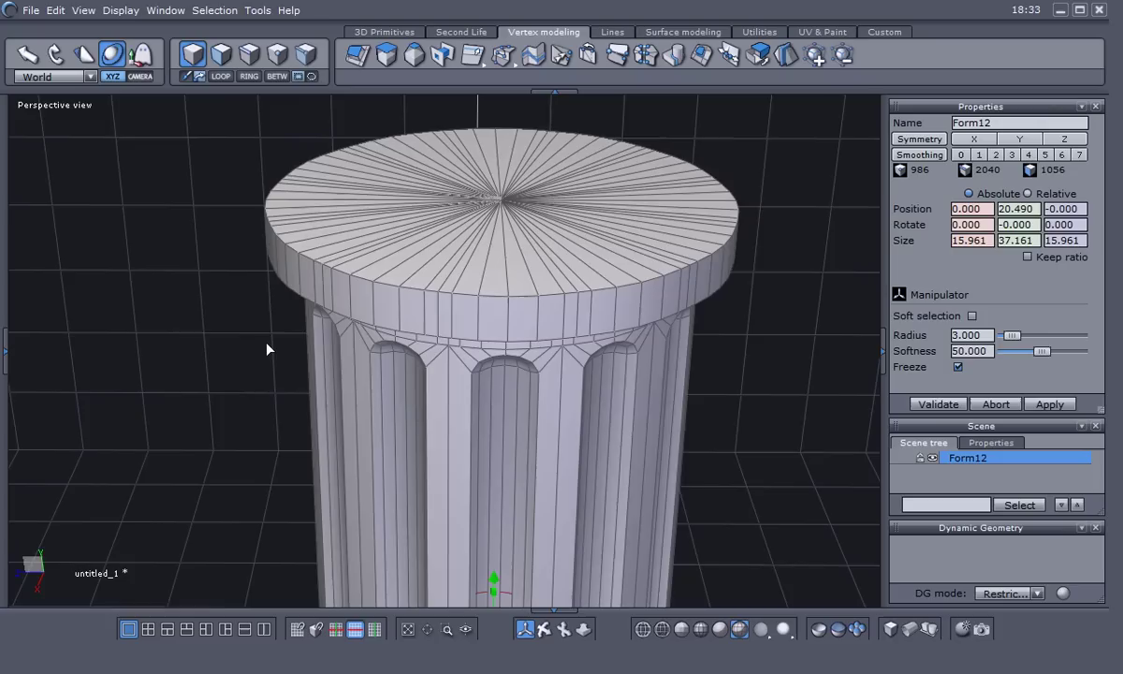
middle_click_drag(268, 348, 326, 225)
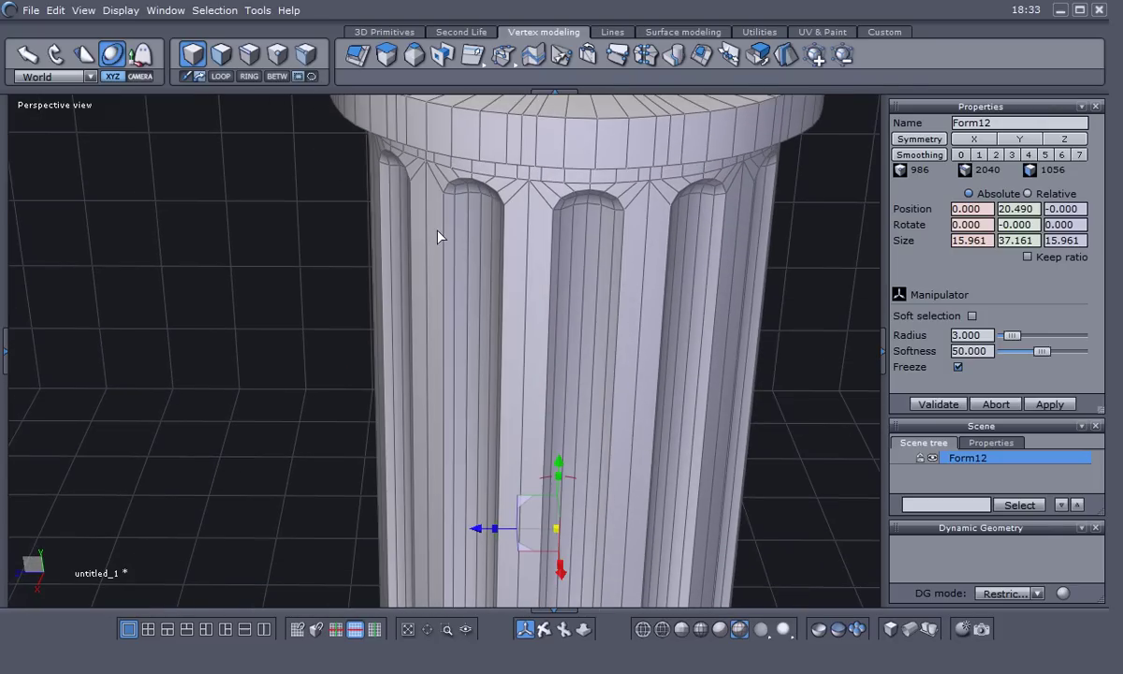
scroll(438, 231, "up", 3)
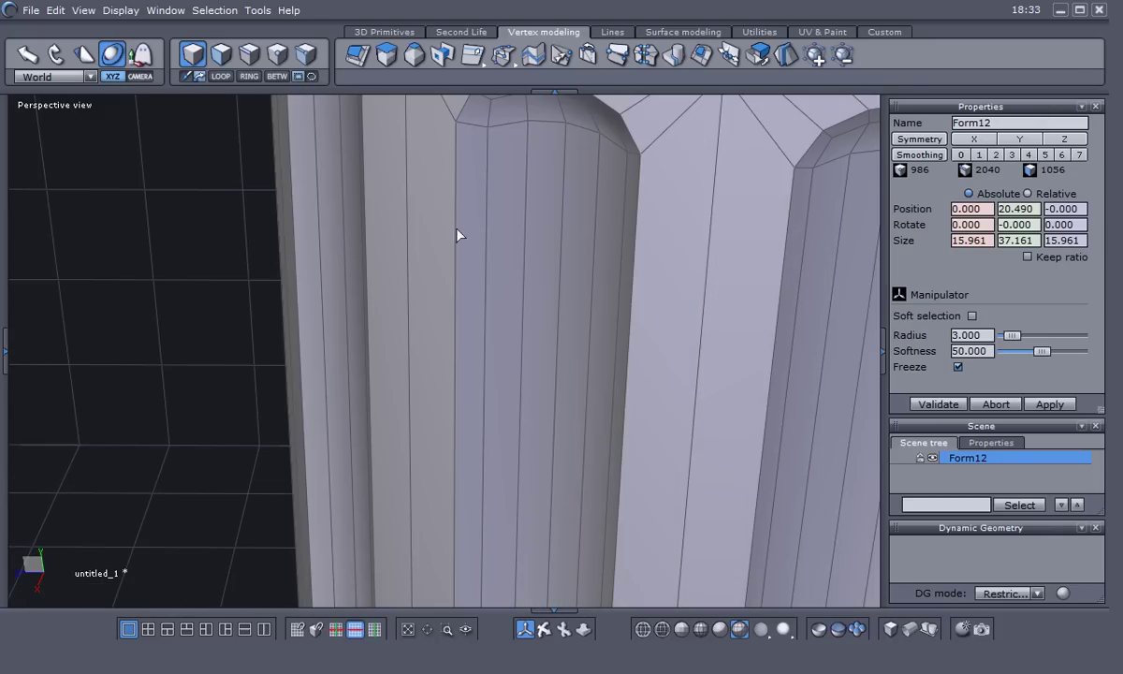
scroll(466, 253, "down", 2)
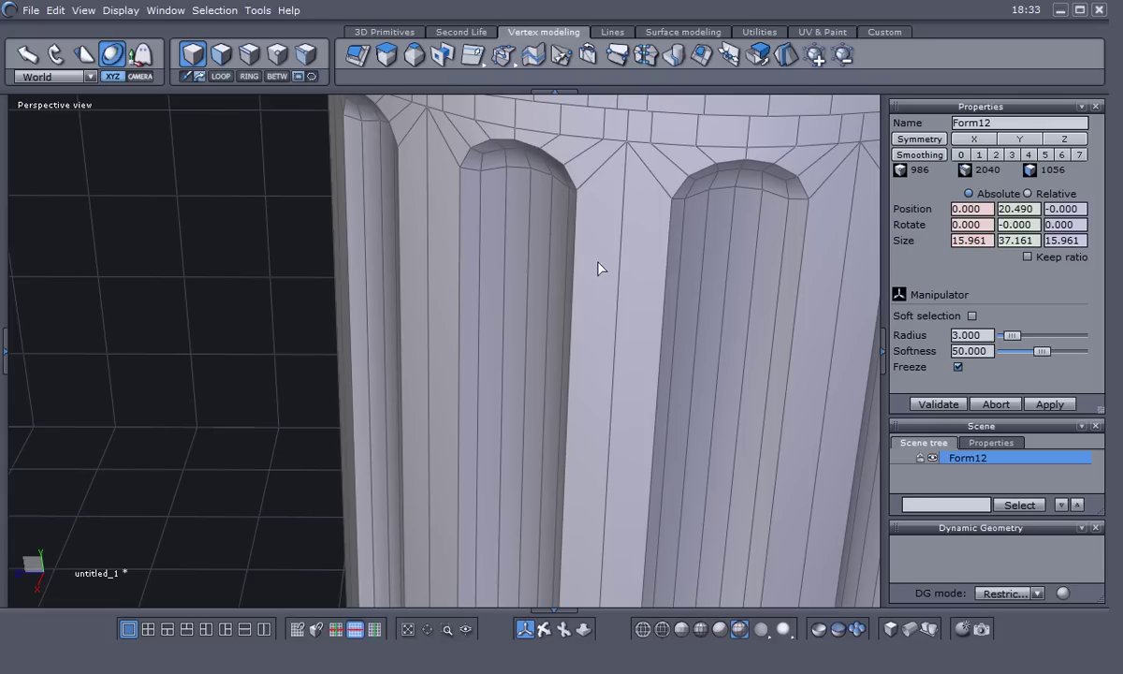
scroll(281, 325, "down", 5)
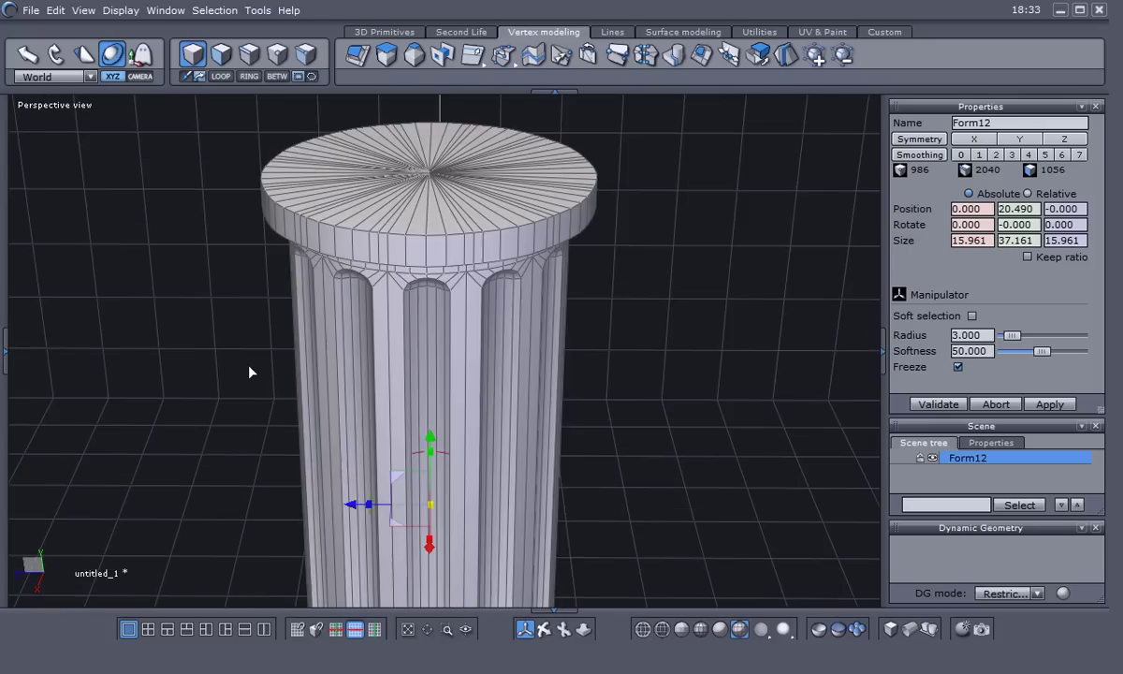
middle_click_drag(266, 359, 325, 303)
scroll(319, 305, "down", 2)
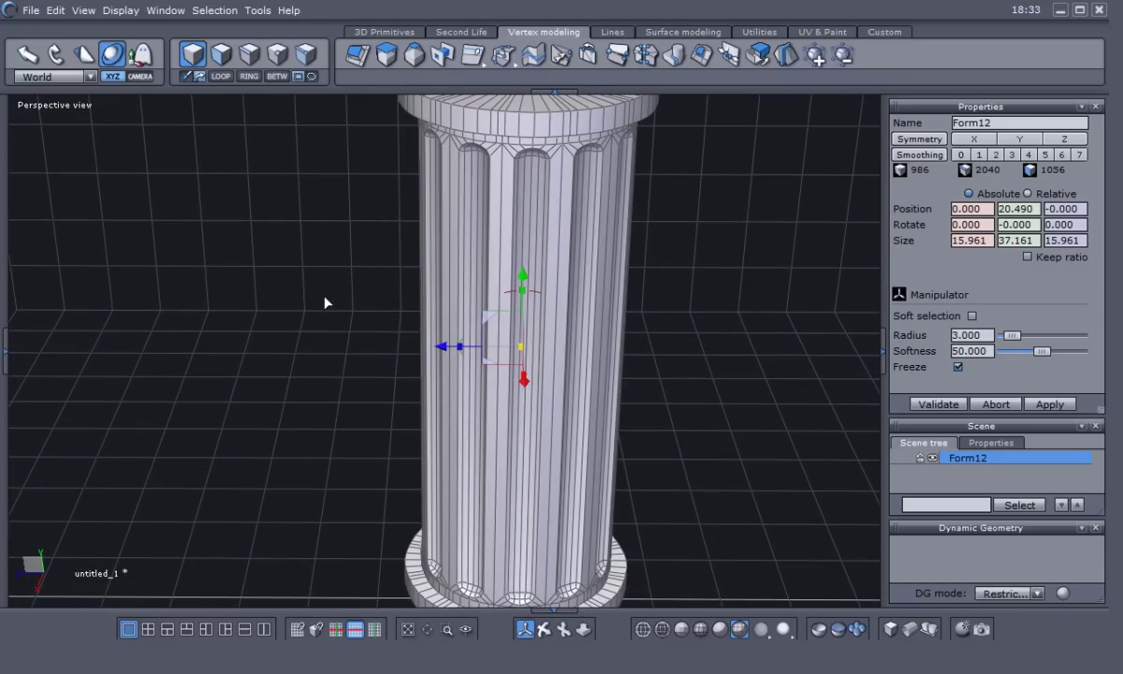